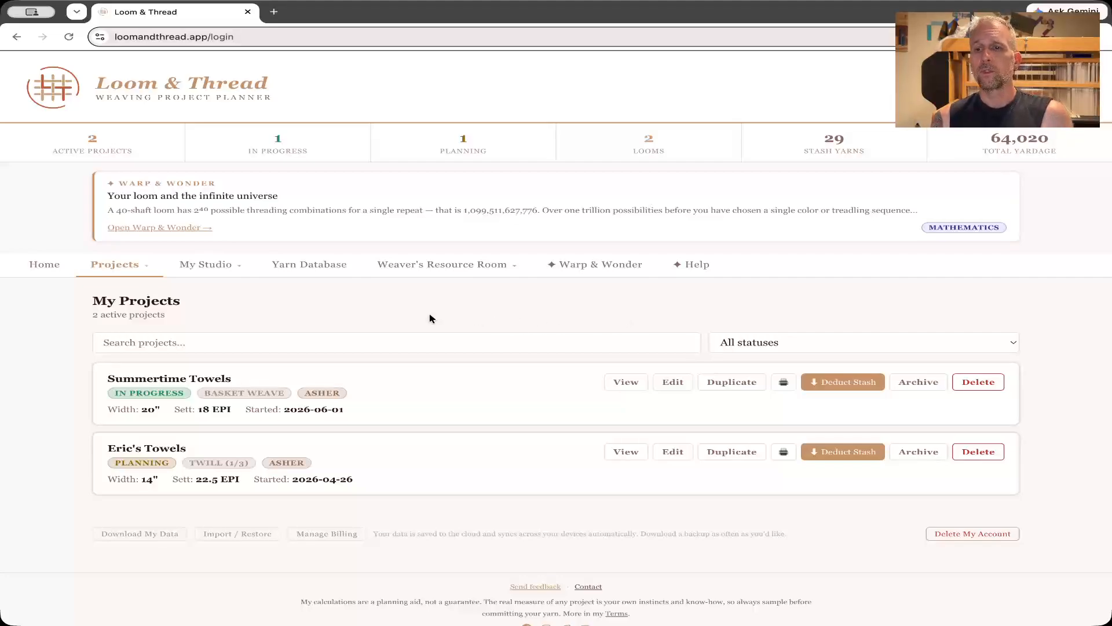
Create a new weaving project and set its planning mode to Maker.
{"action": "left_click", "coordinate": [129, 272]}
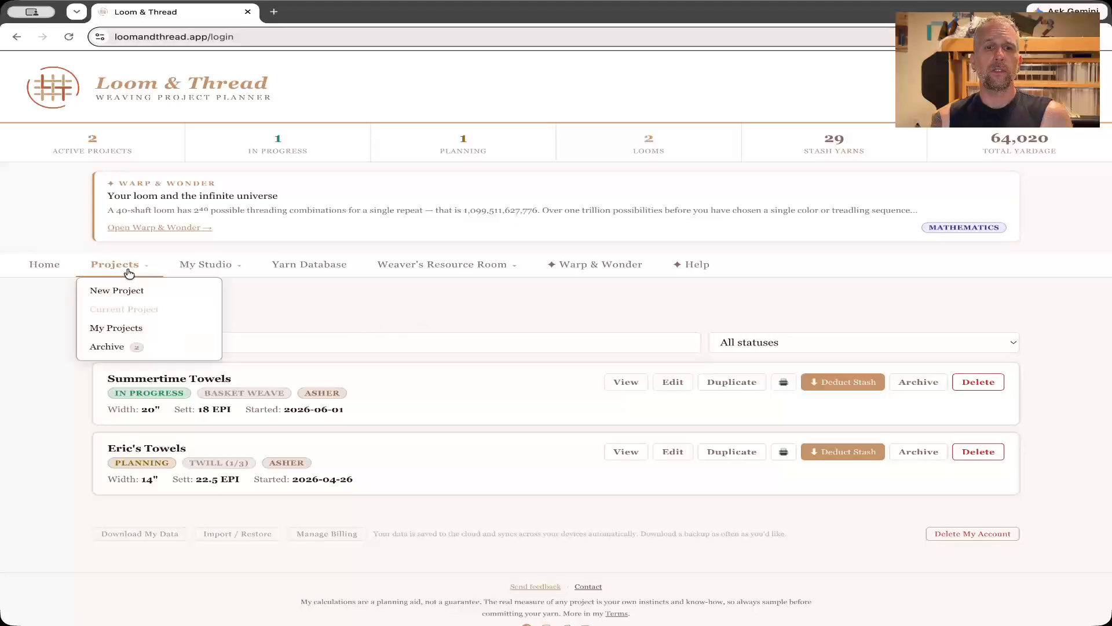
{"action": "left_click", "coordinate": [127, 291]}
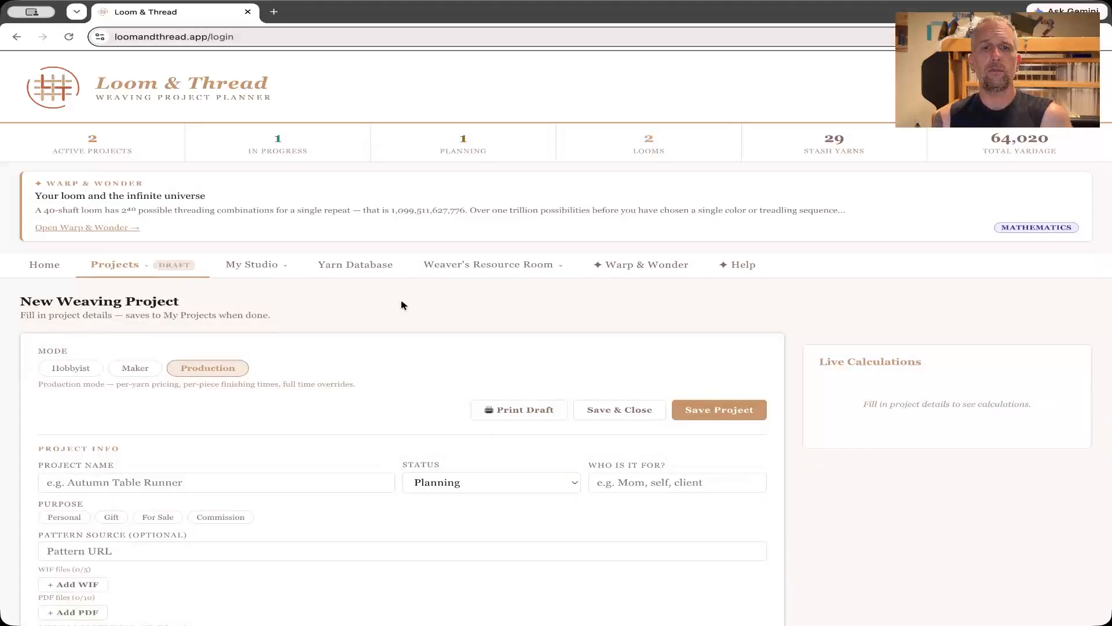
{"action": "scroll", "coordinate": [803, 300], "scroll_direction": "down", "scroll_amount": 5}
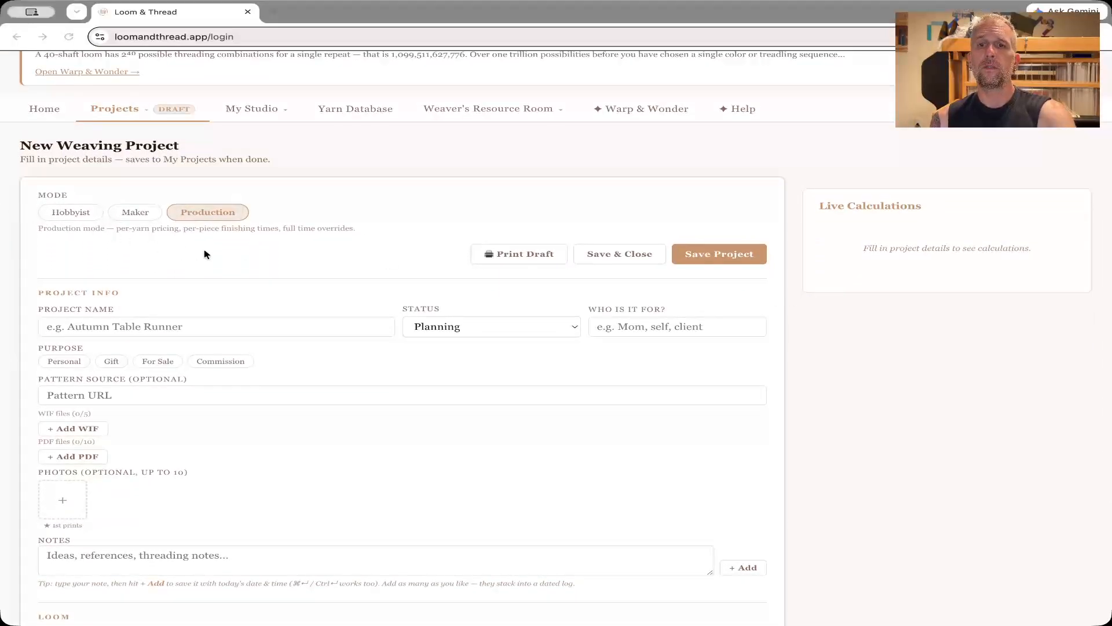
{"action": "left_click", "coordinate": [723, 395]}
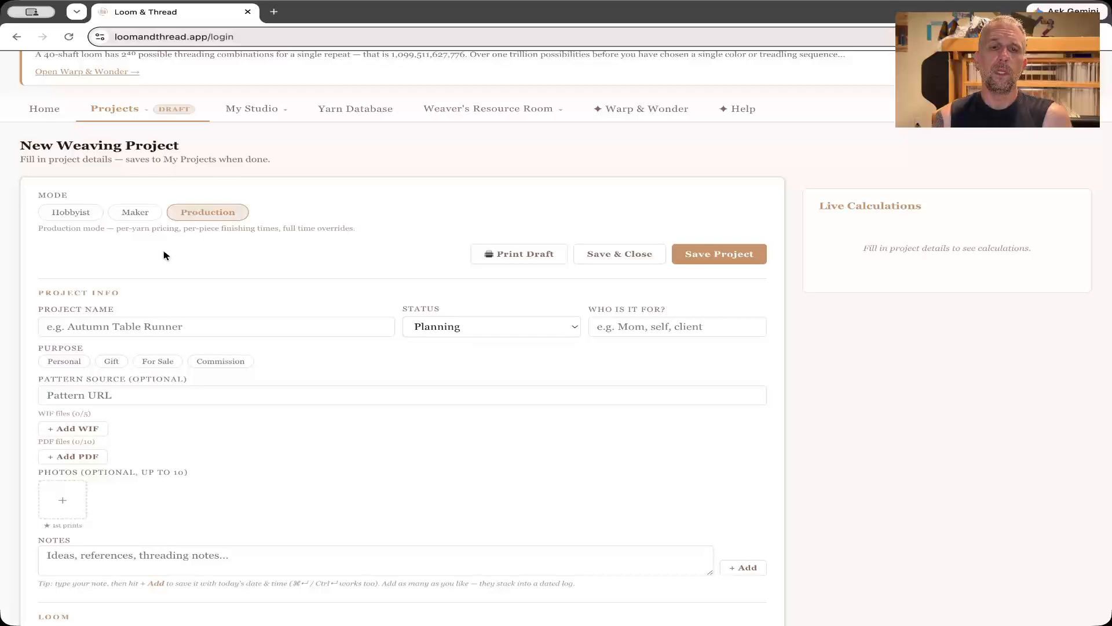
{"action": "left_click", "coordinate": [137, 214]}
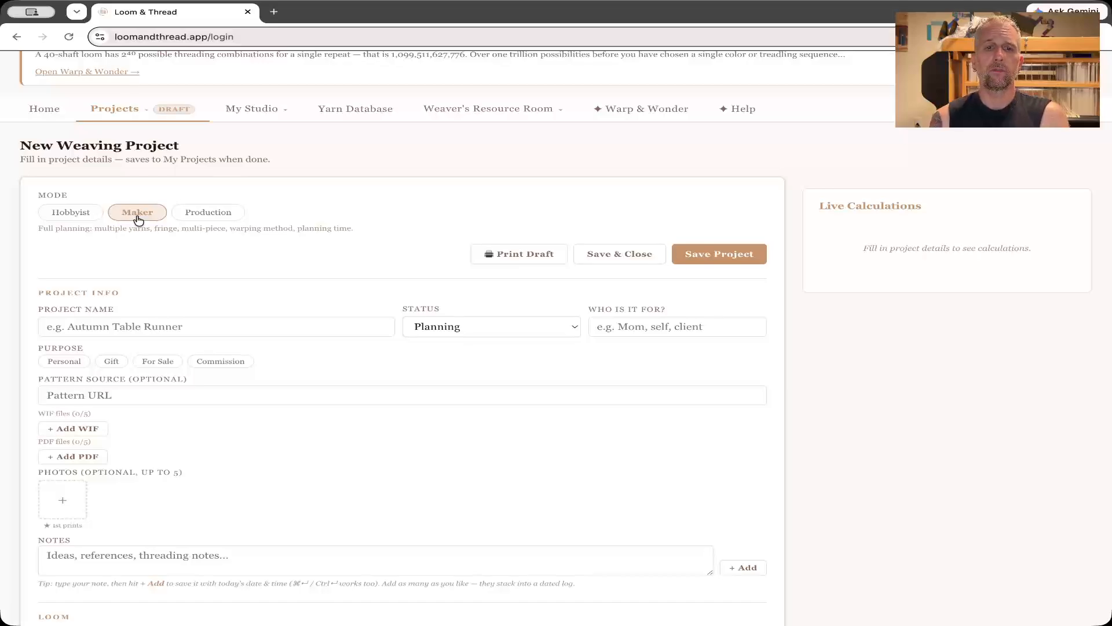
Name the project "Comets Towels".
{"action": "scroll", "coordinate": [168, 301], "scroll_direction": "down", "scroll_amount": 1}
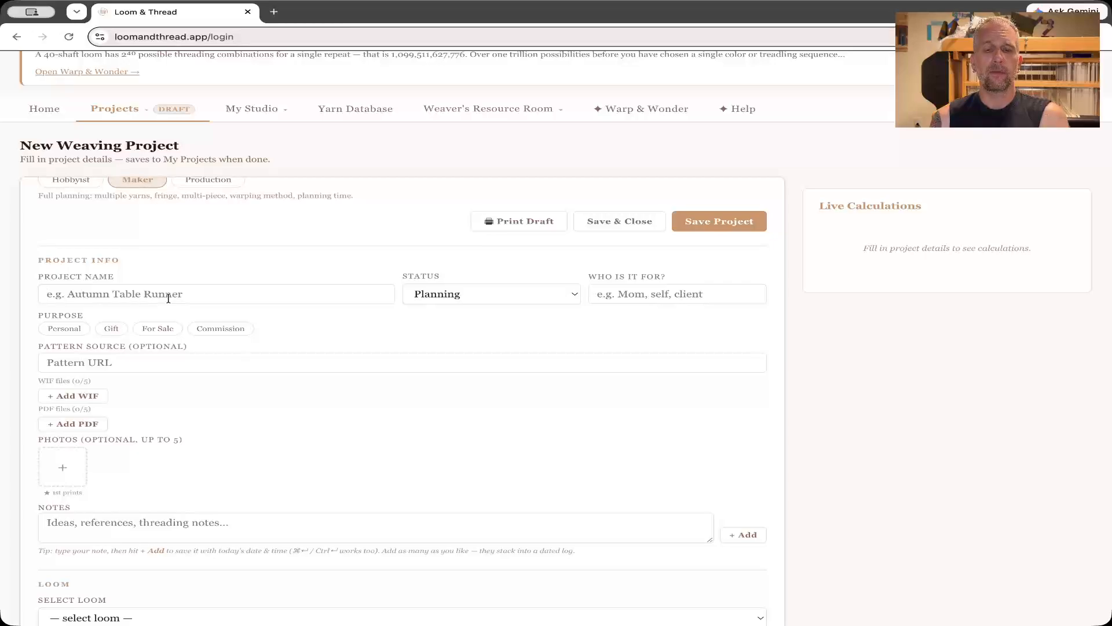
{"action": "type", "text": "Comets"}
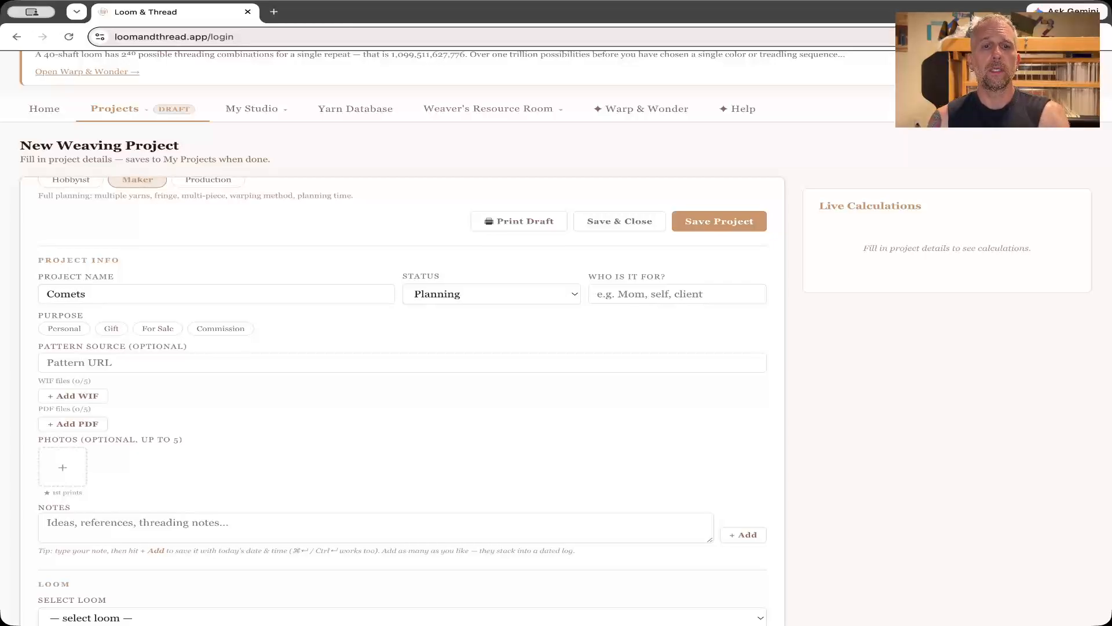
{"action": "type", "text": " T"}
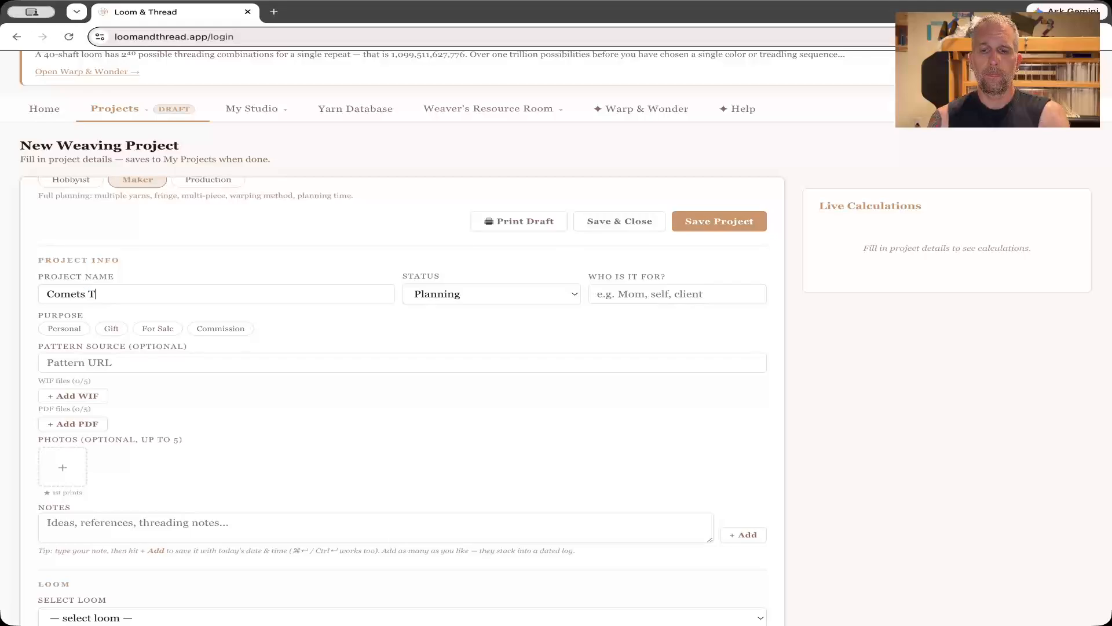
{"action": "type", "text": "owels"}
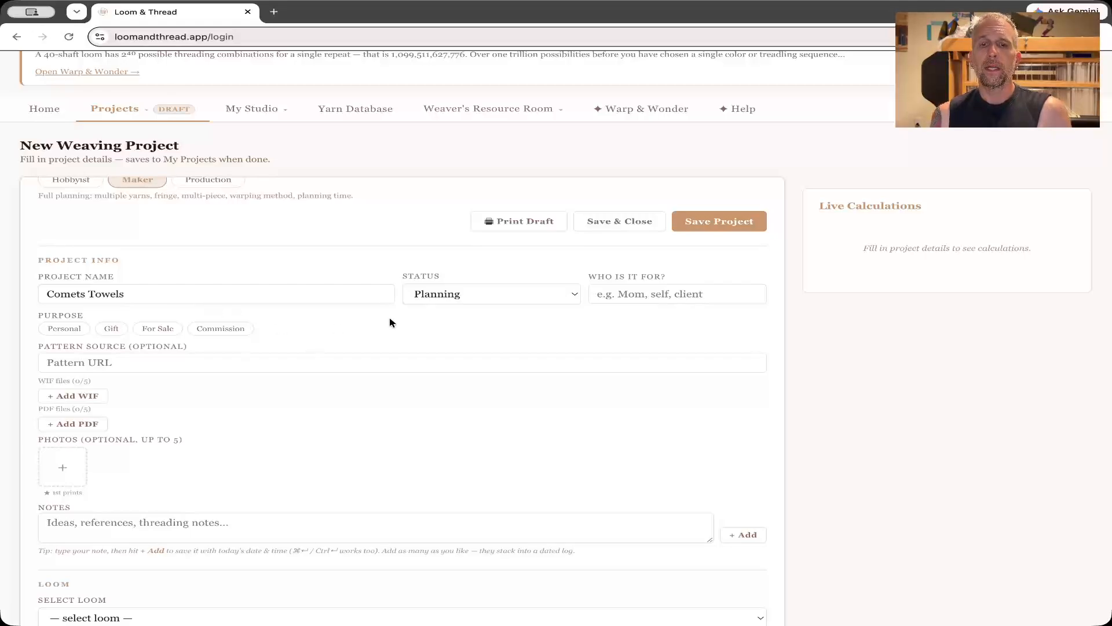
Keep the project status at Planning, enter Mom as the recipient and mark the purpose as Gift.
{"action": "left_click", "coordinate": [489, 297]}
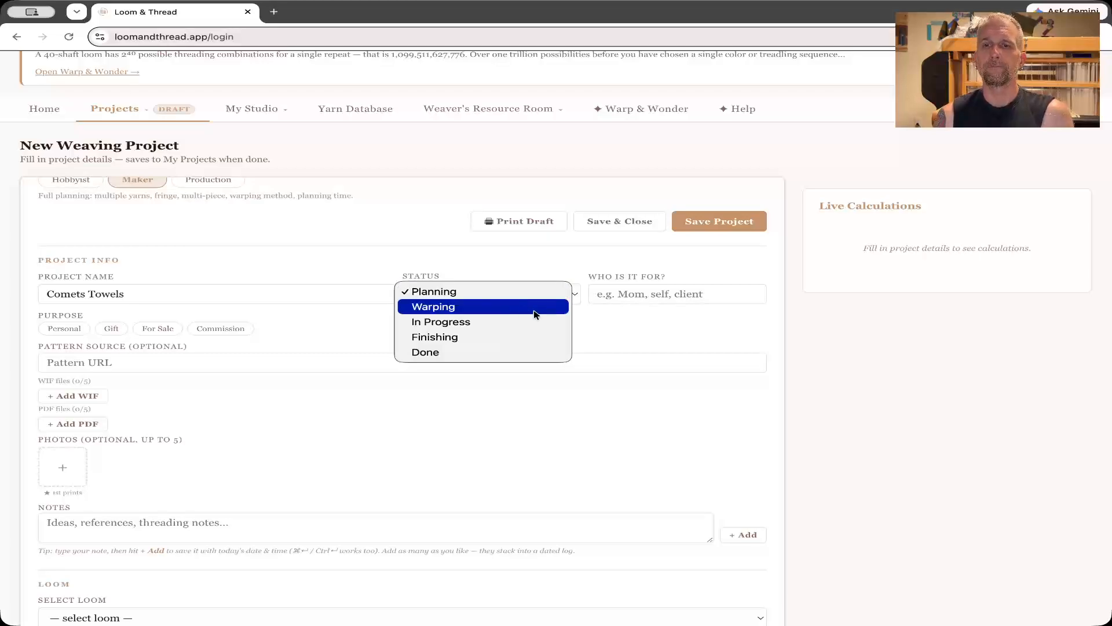
{"action": "left_click", "coordinate": [630, 293]}
{"action": "left_click", "coordinate": [632, 294]}
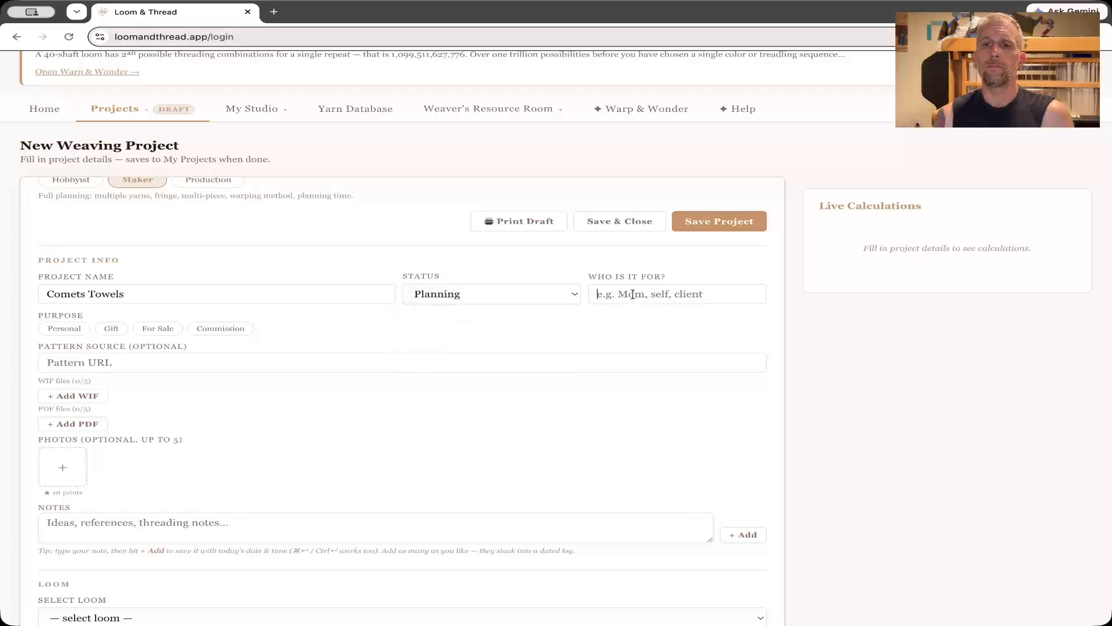
{"action": "type", "text": "Mom"}
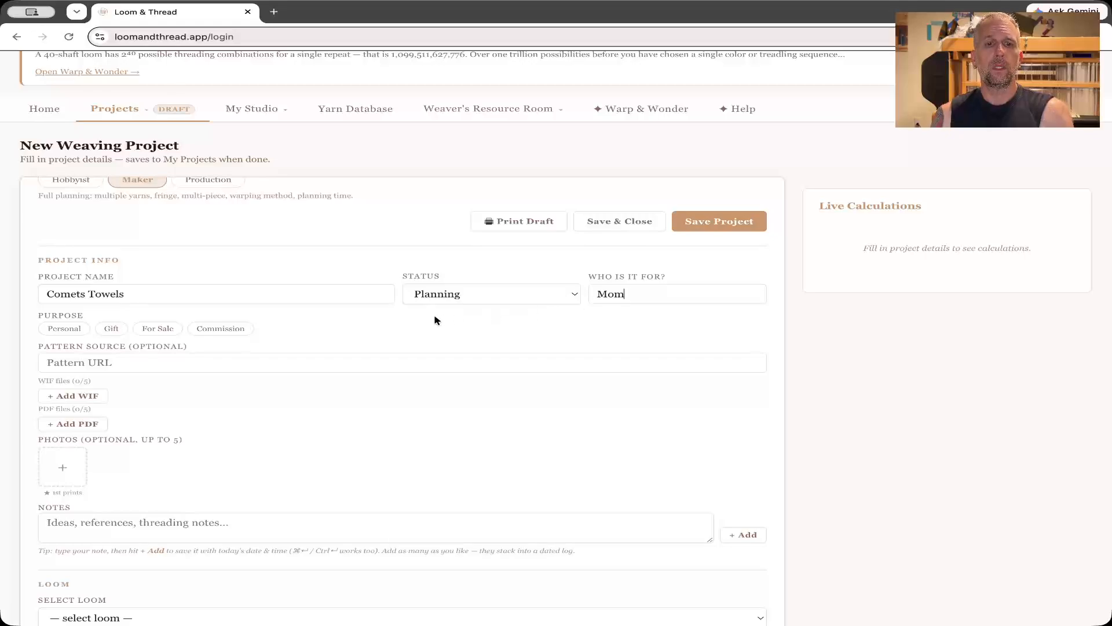
{"action": "left_click", "coordinate": [113, 333]}
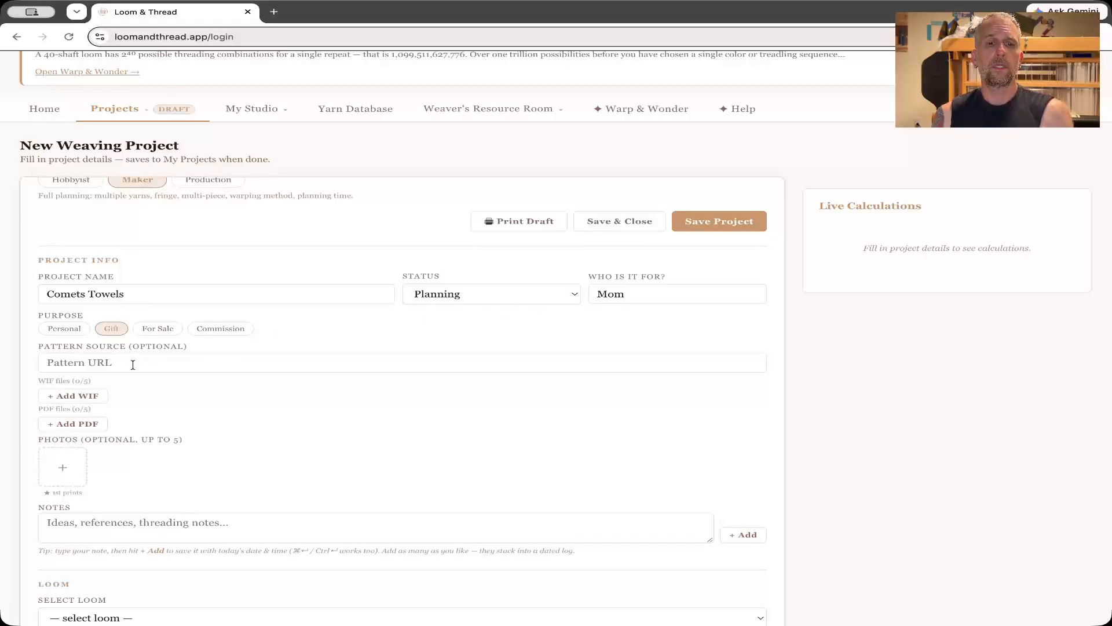
Add the note "For Mom Christmas 2026" to the project's notes log.
{"action": "scroll", "coordinate": [133, 364], "scroll_direction": "down", "scroll_amount": 3}
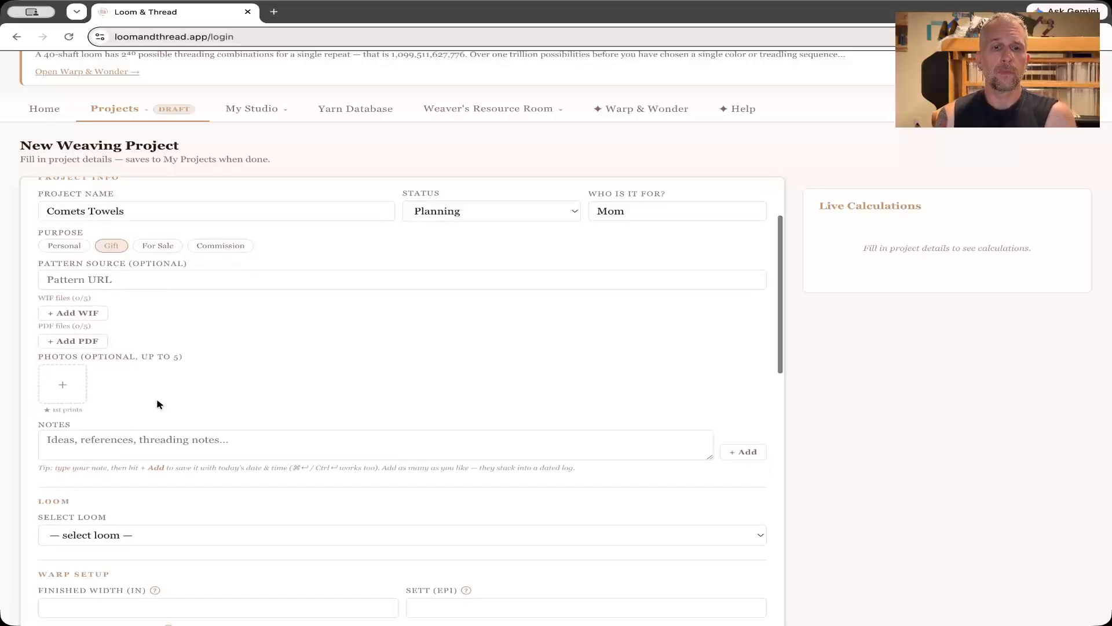
{"action": "scroll", "coordinate": [157, 402], "scroll_direction": "down", "scroll_amount": 2}
{"action": "left_click", "coordinate": [138, 387]}
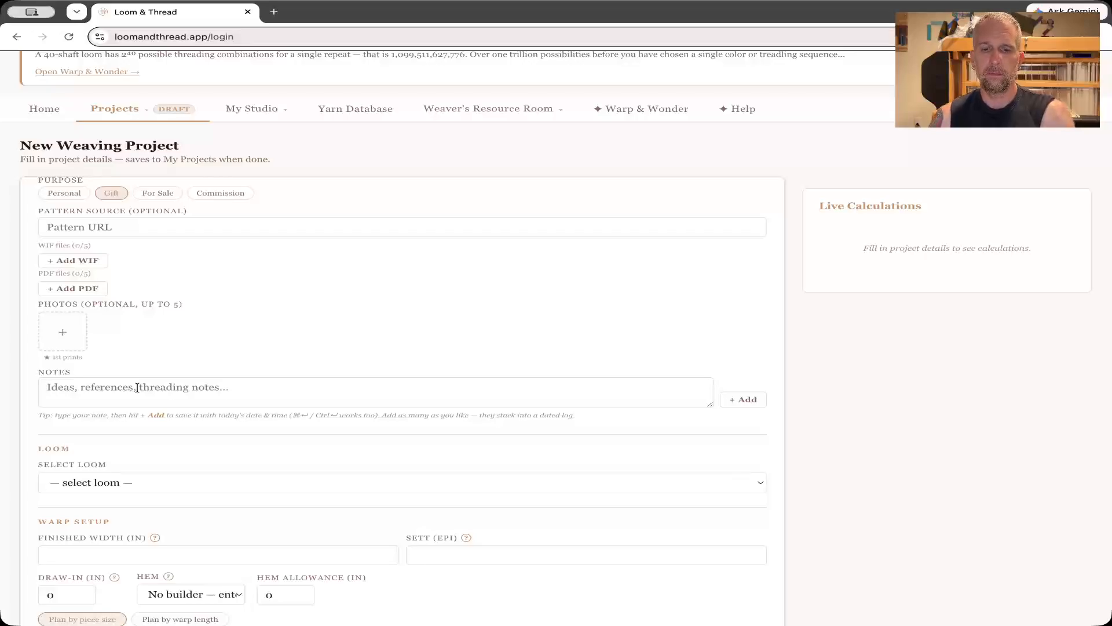
{"action": "type", "text": "For Mom Chris"}
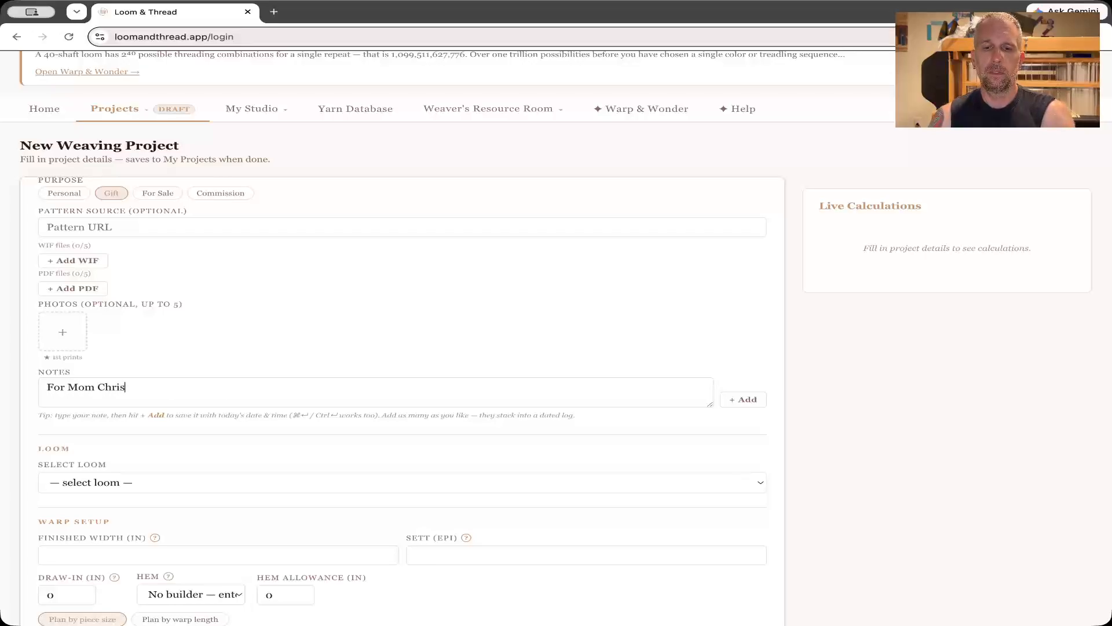
{"action": "type", "text": "tmas"}
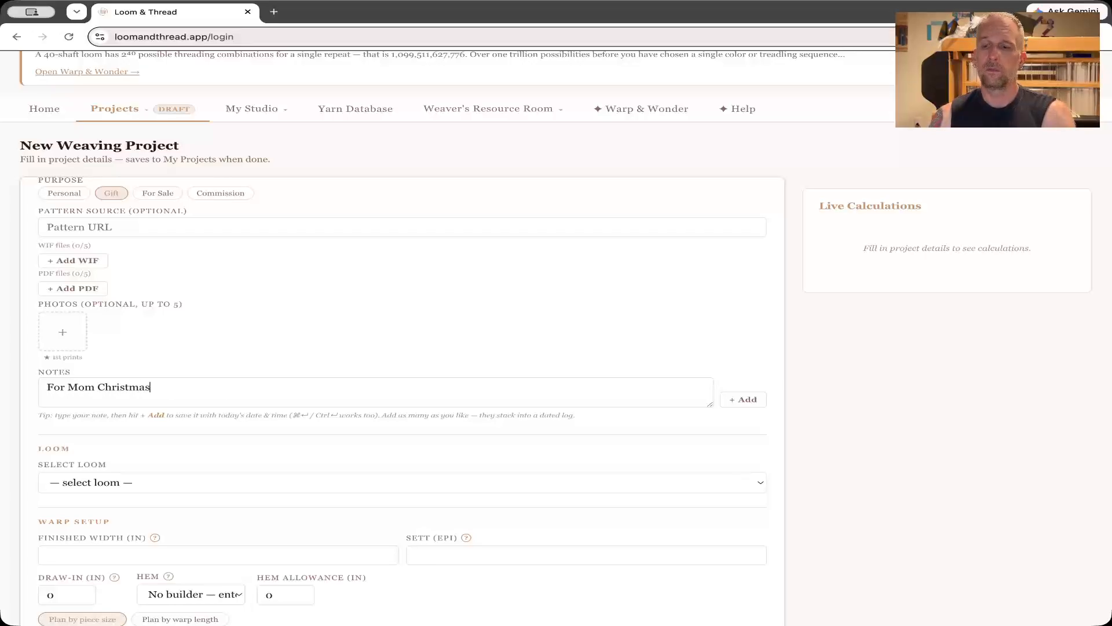
{"action": "type", "text": " 2026"}
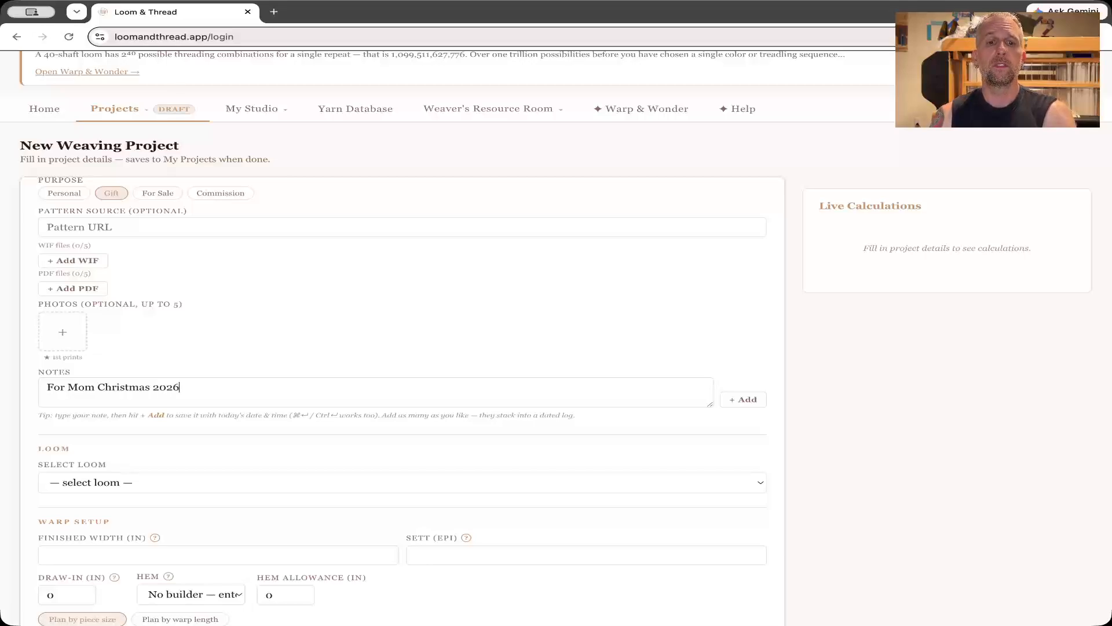
{"action": "left_click", "coordinate": [736, 403]}
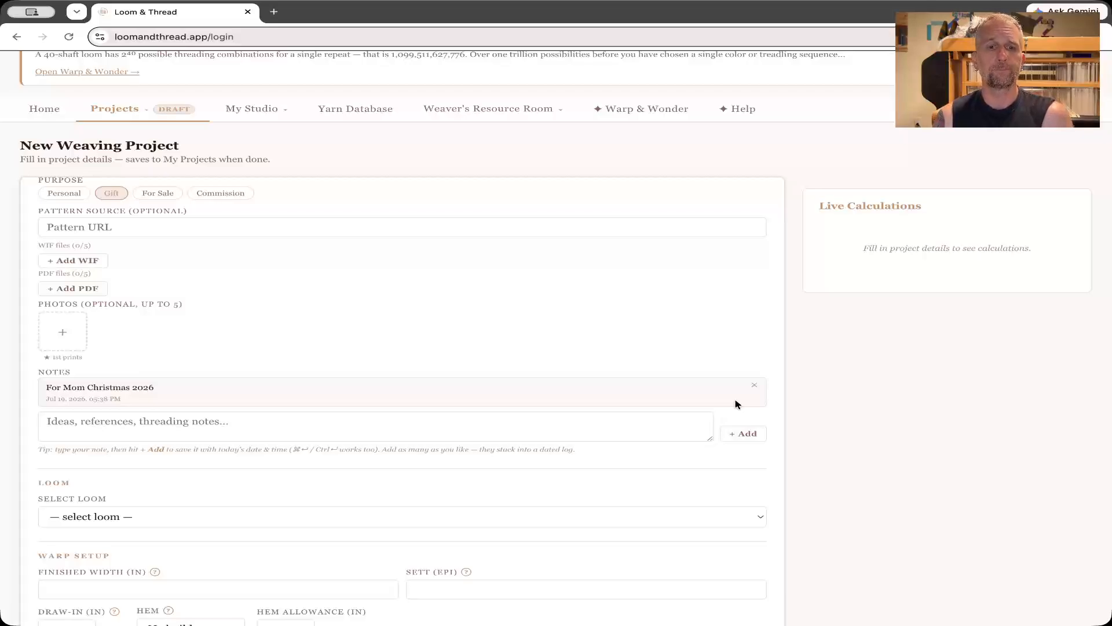
Assign the loom "Asher — AVL k" to the project.
{"action": "scroll", "coordinate": [487, 347], "scroll_direction": "down", "scroll_amount": 5}
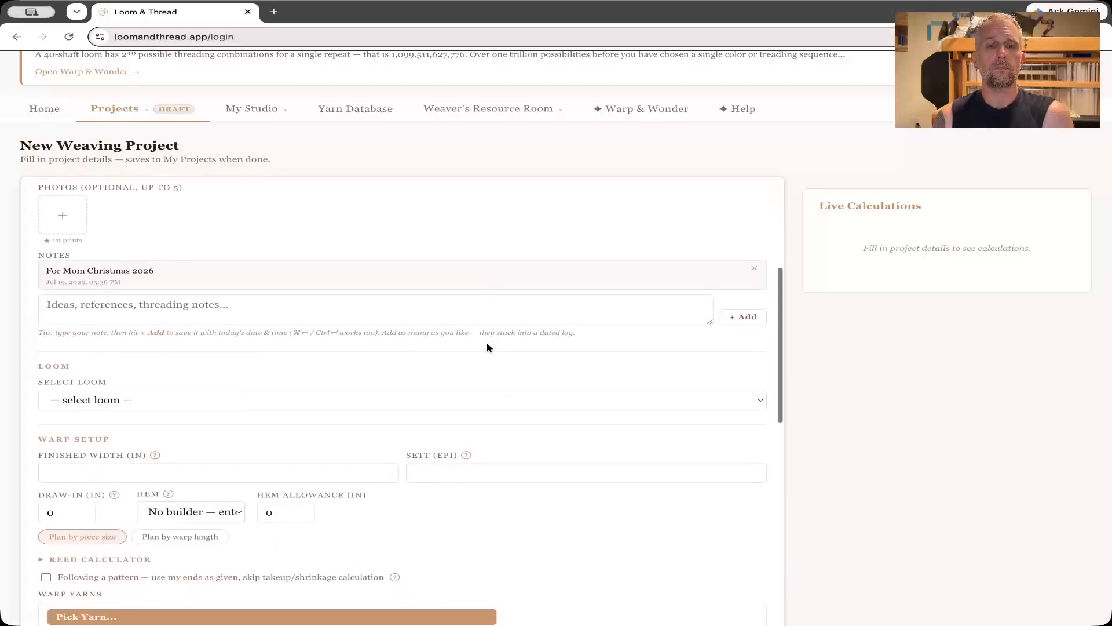
{"action": "scroll", "coordinate": [487, 348], "scroll_direction": "down", "scroll_amount": 2}
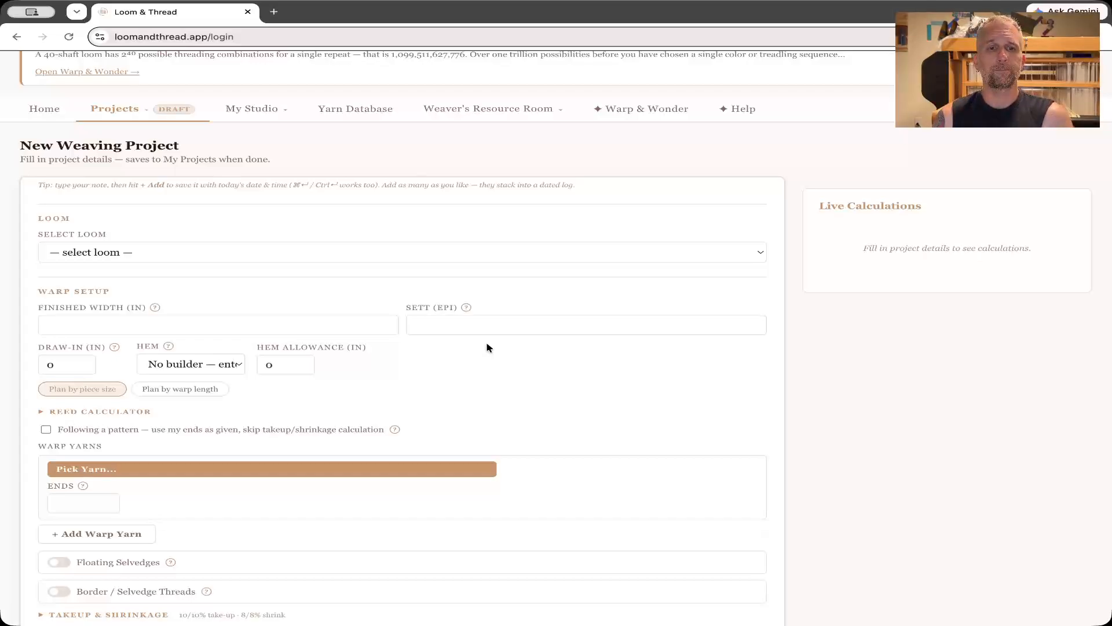
{"action": "left_click", "coordinate": [240, 256]}
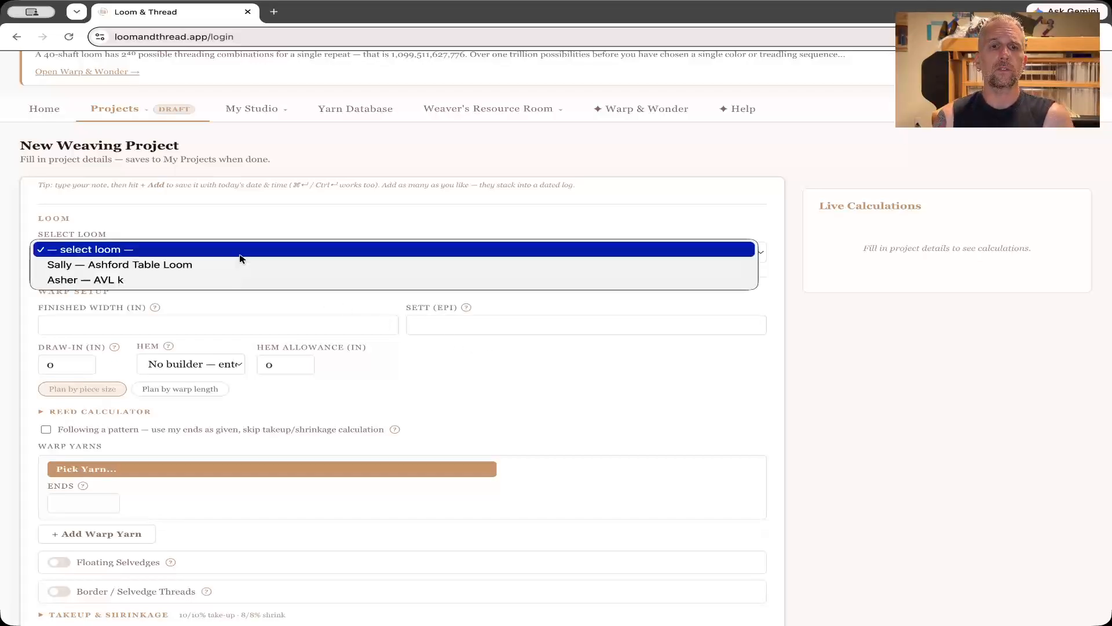
{"action": "left_click", "coordinate": [214, 283]}
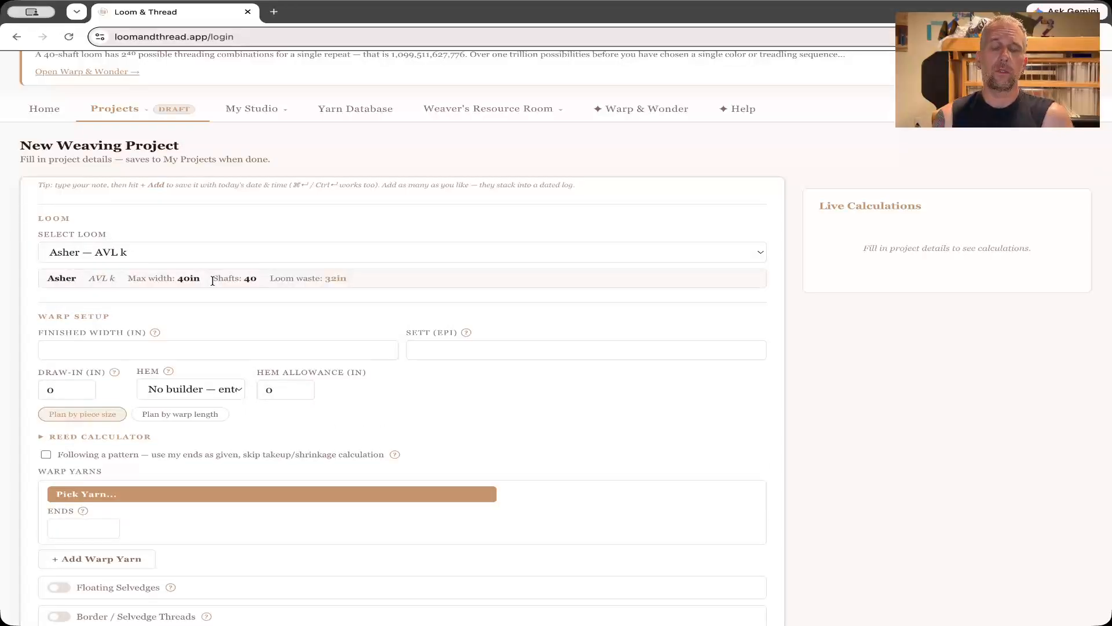
In the warp setup, set the finished width to 18.5 in and the sett to 24 EPI.
{"action": "scroll", "coordinate": [137, 317], "scroll_direction": "down", "scroll_amount": 2}
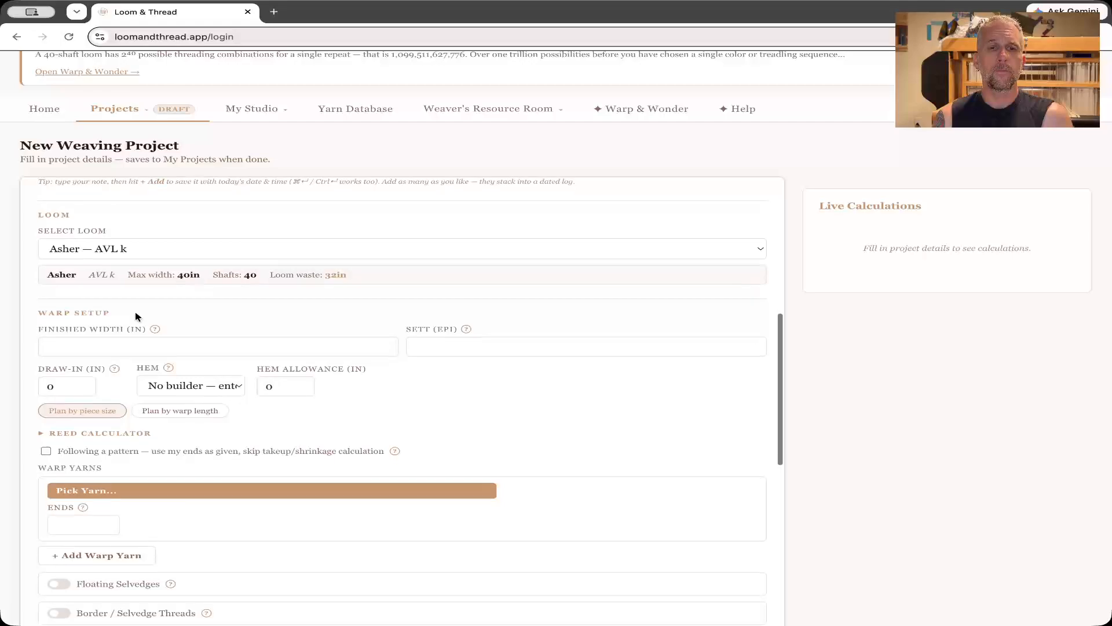
{"action": "scroll", "coordinate": [137, 317], "scroll_direction": "down", "scroll_amount": 1}
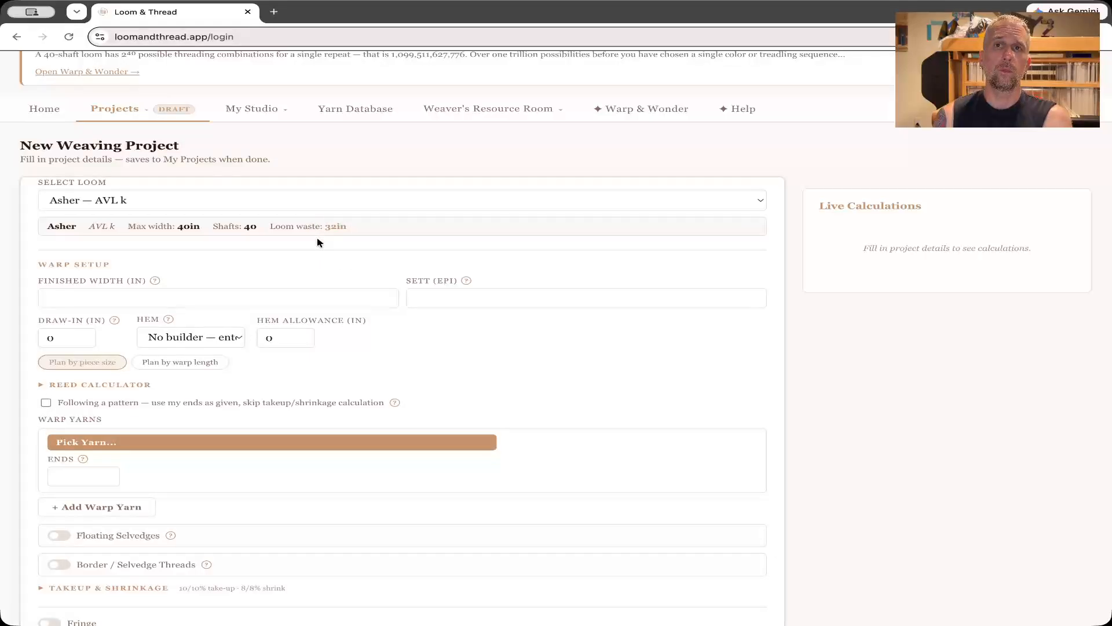
{"action": "scroll", "coordinate": [227, 277], "scroll_direction": "down", "scroll_amount": 1}
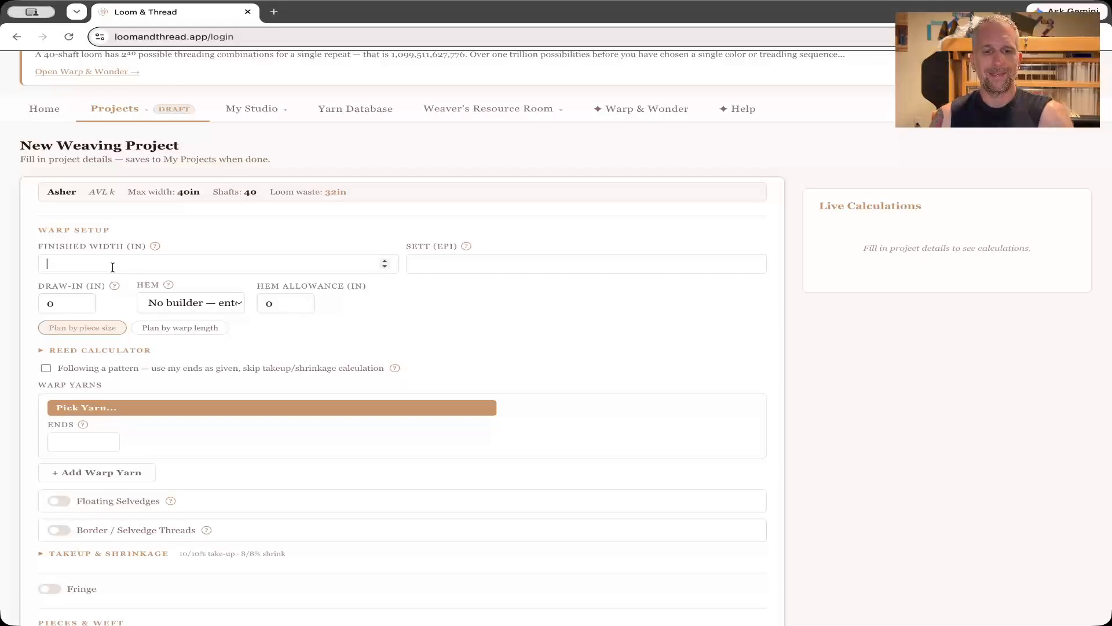
{"action": "type", "text": "18."}
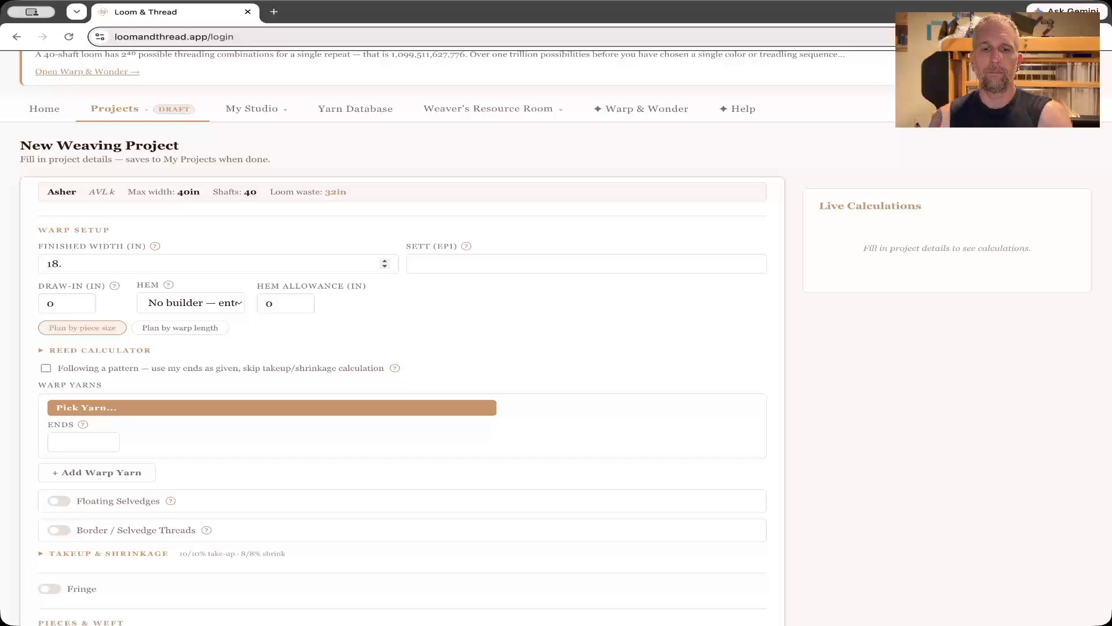
{"action": "type", "text": "5"}
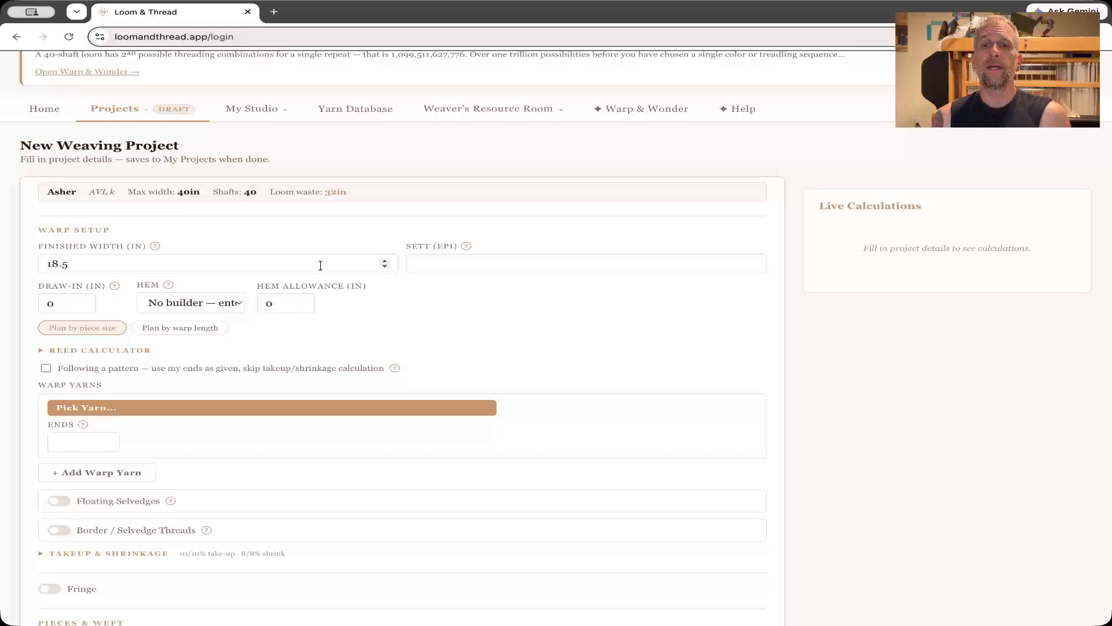
{"action": "left_click", "coordinate": [449, 265]}
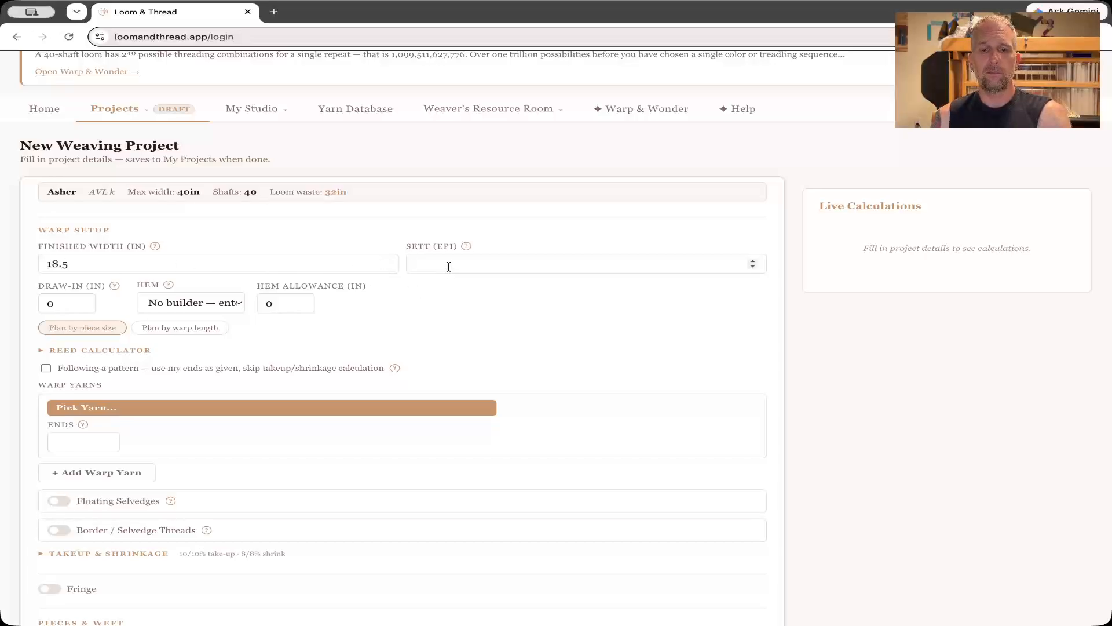
{"action": "type", "text": "24"}
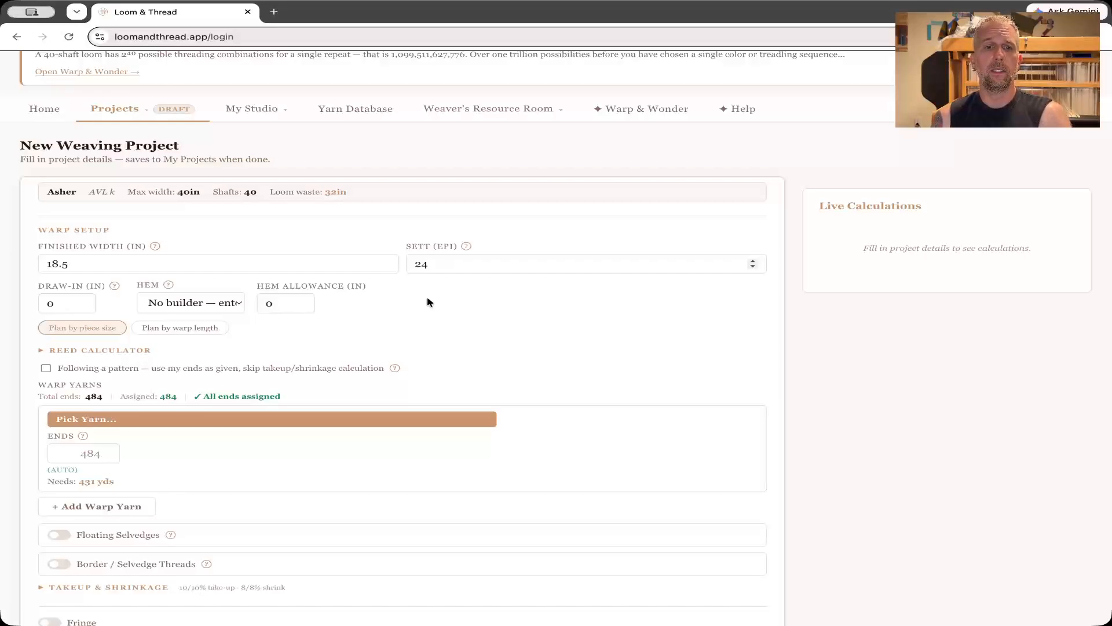
{"action": "scroll", "coordinate": [429, 301], "scroll_direction": "down", "scroll_amount": 2}
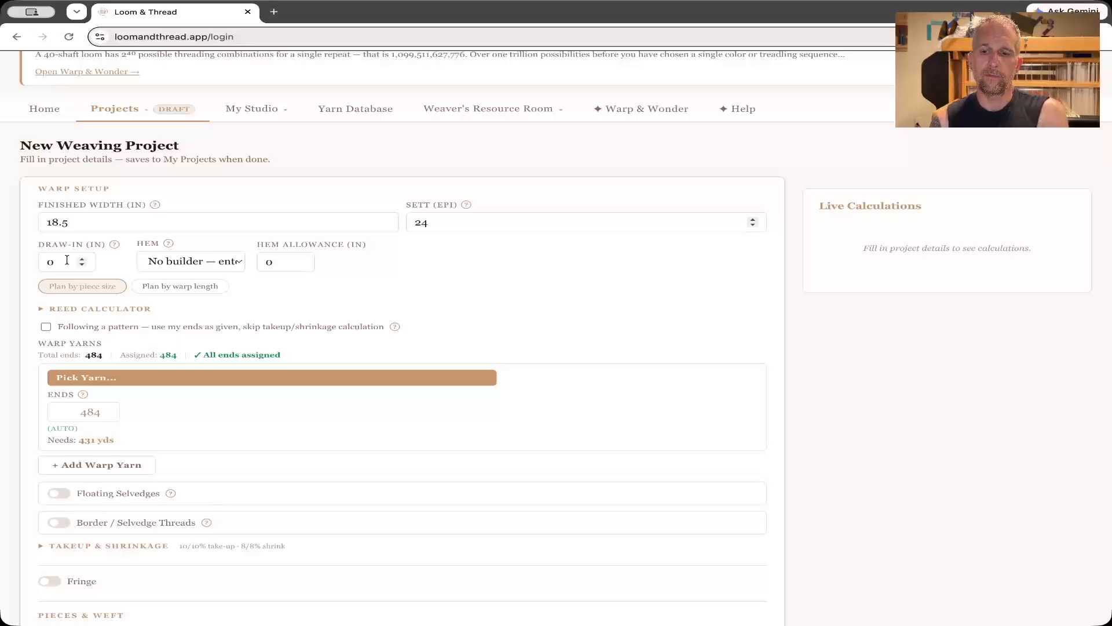
{"action": "type", "text": ".5"}
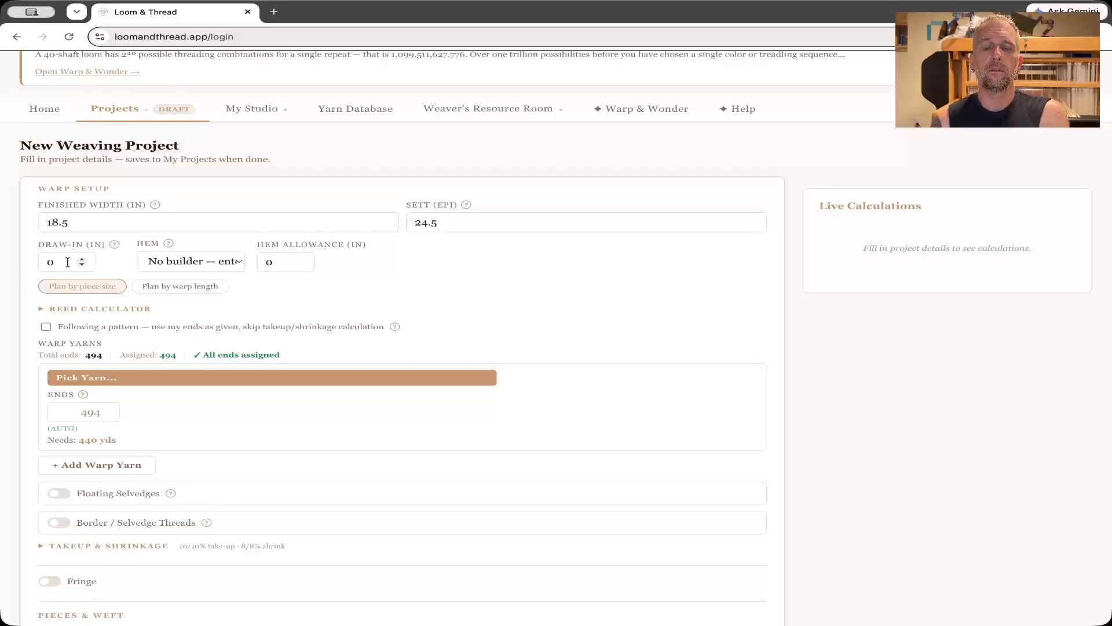
{"action": "left_click", "coordinate": [448, 224]}
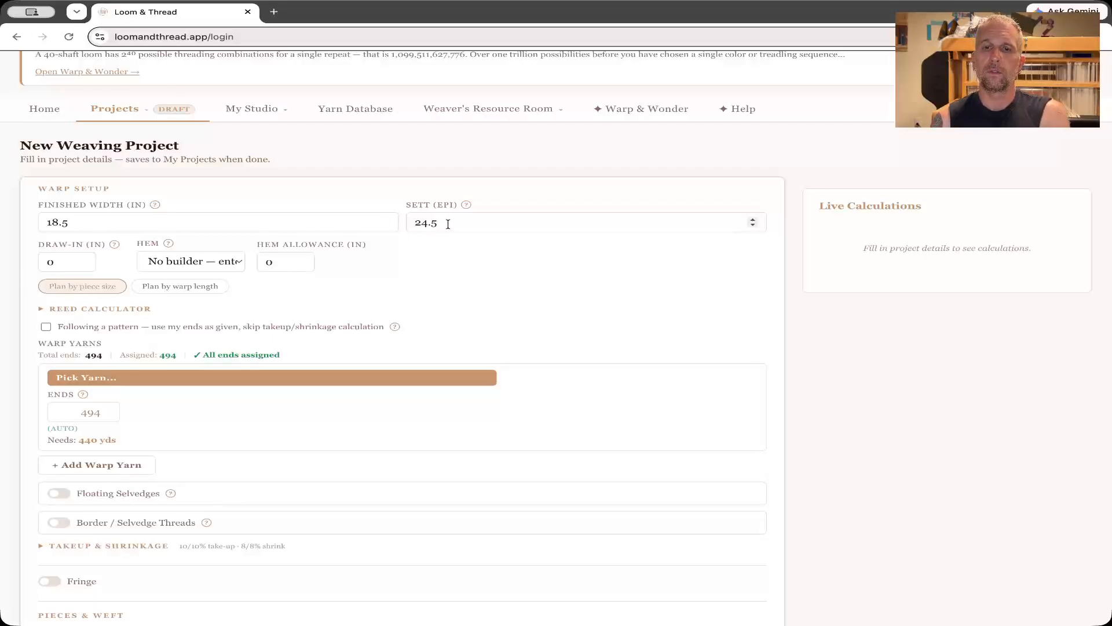
{"action": "key", "text": "BackSpace"}
{"action": "key", "text": "BackSpace"}
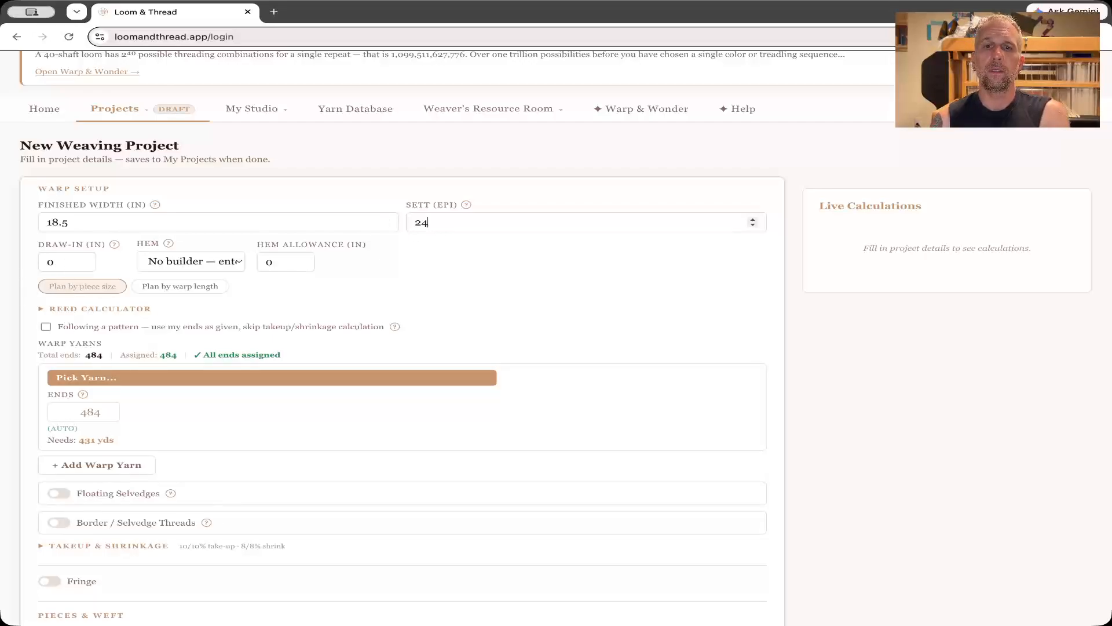
Set the draw-in to .5 in and choose a double fold hem with a finished hem depth of 1.75 in.
{"action": "left_click", "coordinate": [63, 266]}
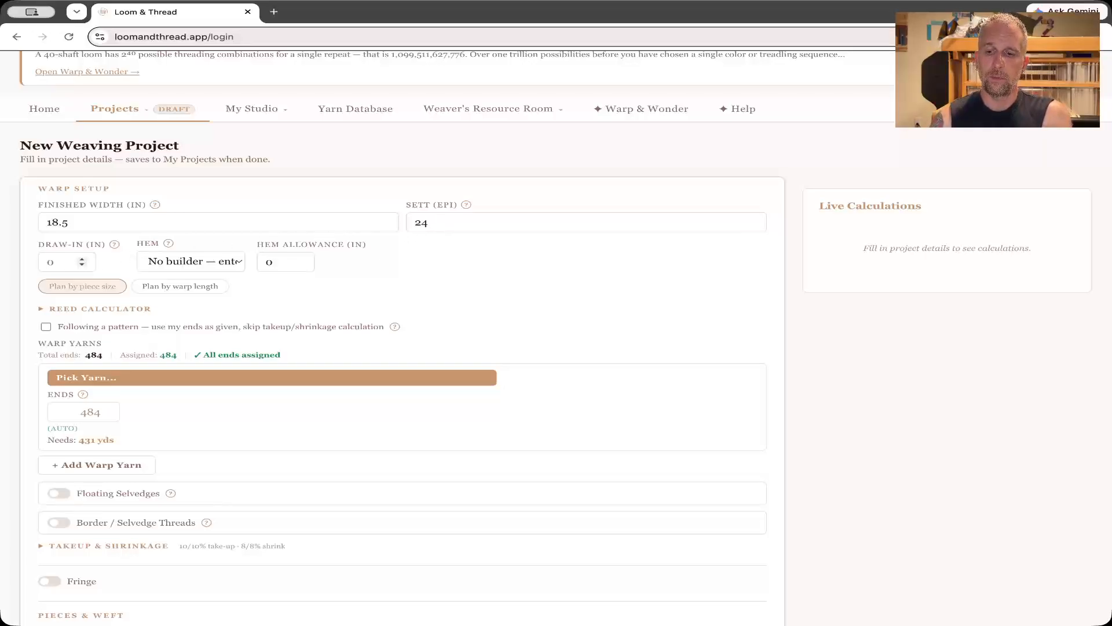
{"action": "key", "text": "BackSpace"}
{"action": "type", "text": ".5"}
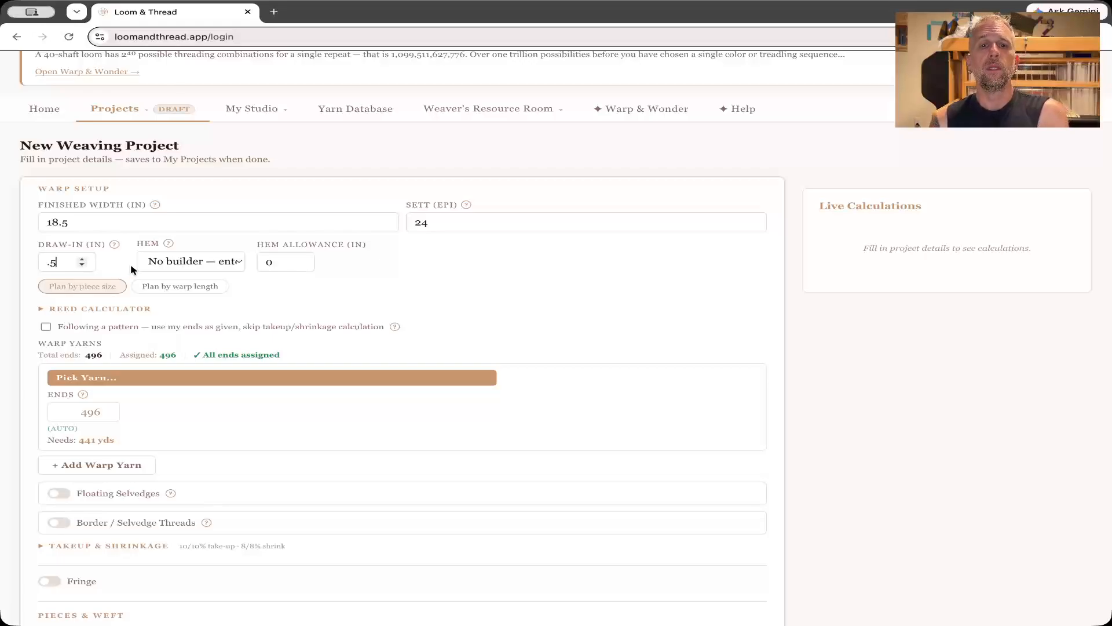
{"action": "left_click", "coordinate": [172, 265]}
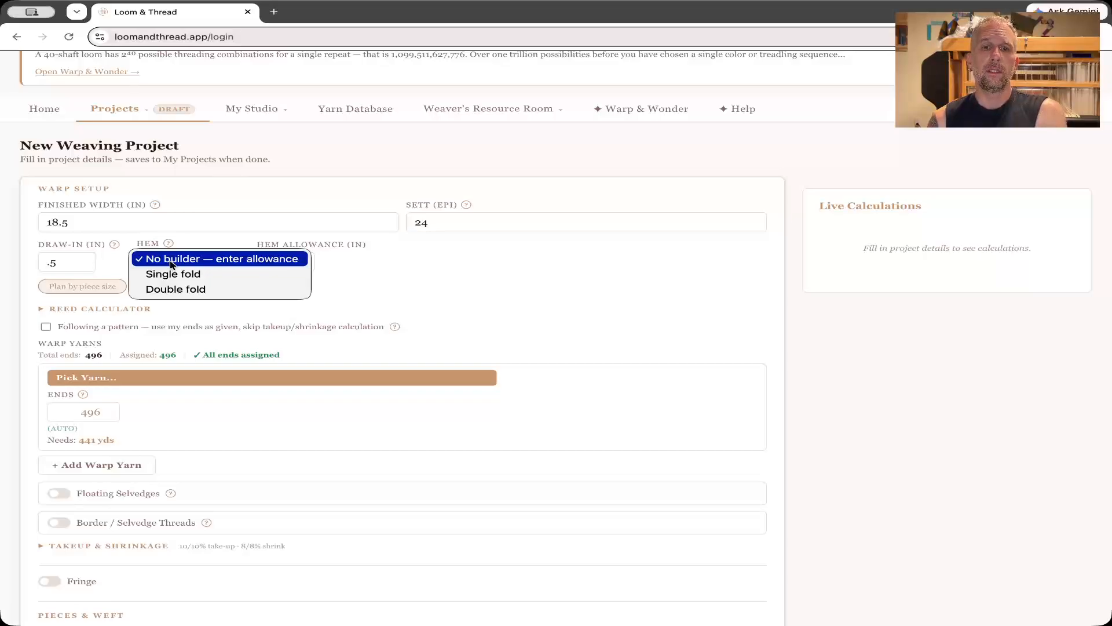
{"action": "left_click", "coordinate": [190, 290]}
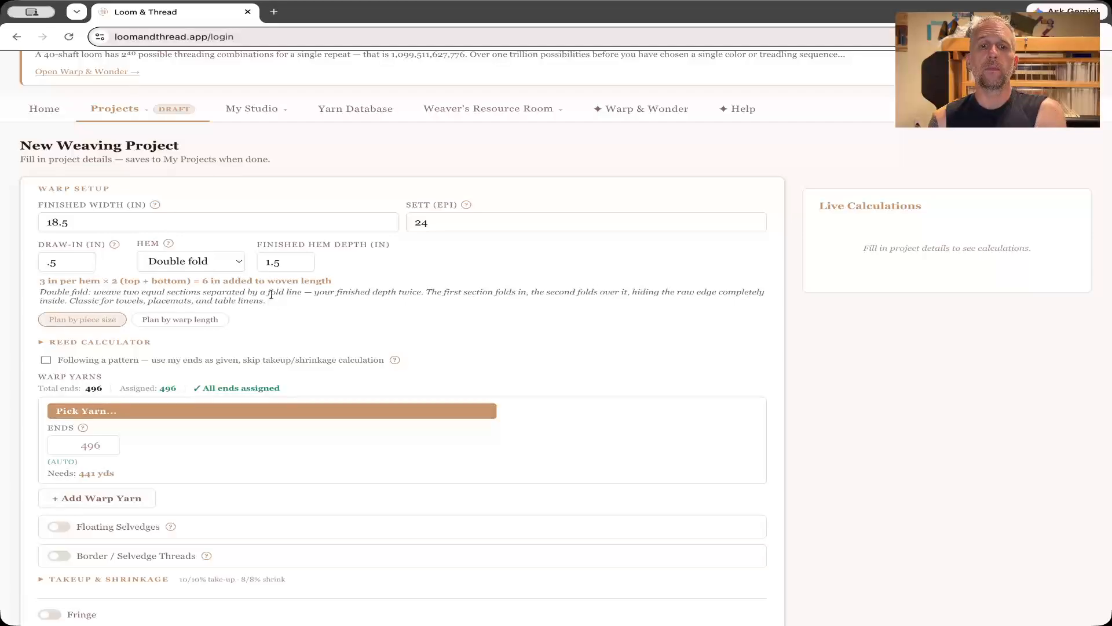
{"action": "left_click", "coordinate": [302, 259]}
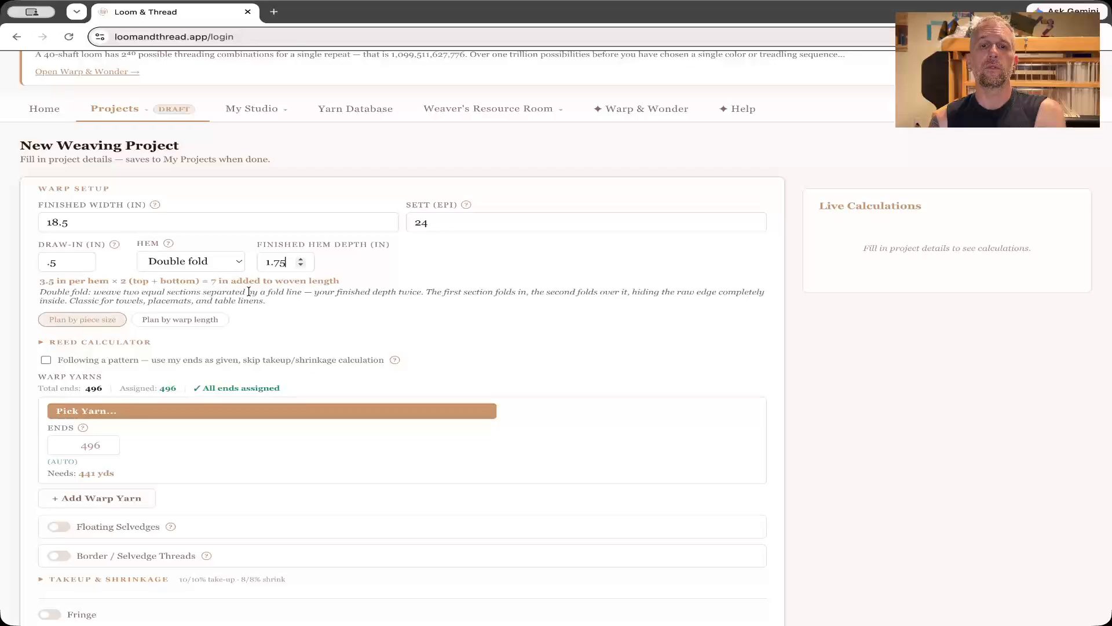
Use the reed calculator to apply the 12-dent reed sleyed 2 per dent for an exact 24 EPI.
{"action": "scroll", "coordinate": [249, 291], "scroll_direction": "down", "scroll_amount": 3}
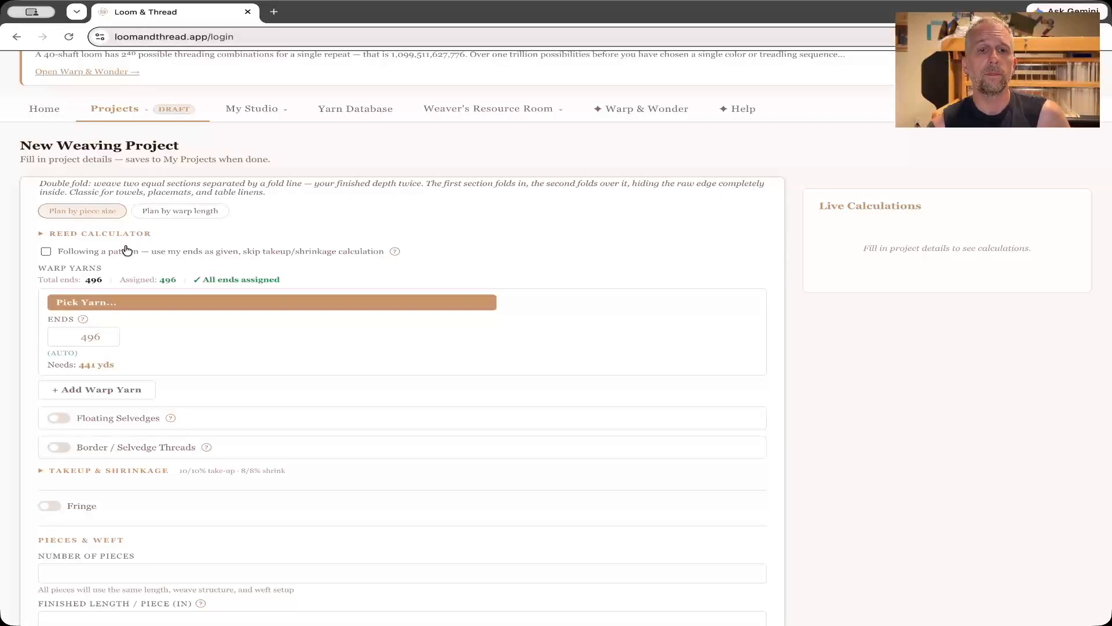
{"action": "scroll", "coordinate": [99, 267], "scroll_direction": "down", "scroll_amount": 2}
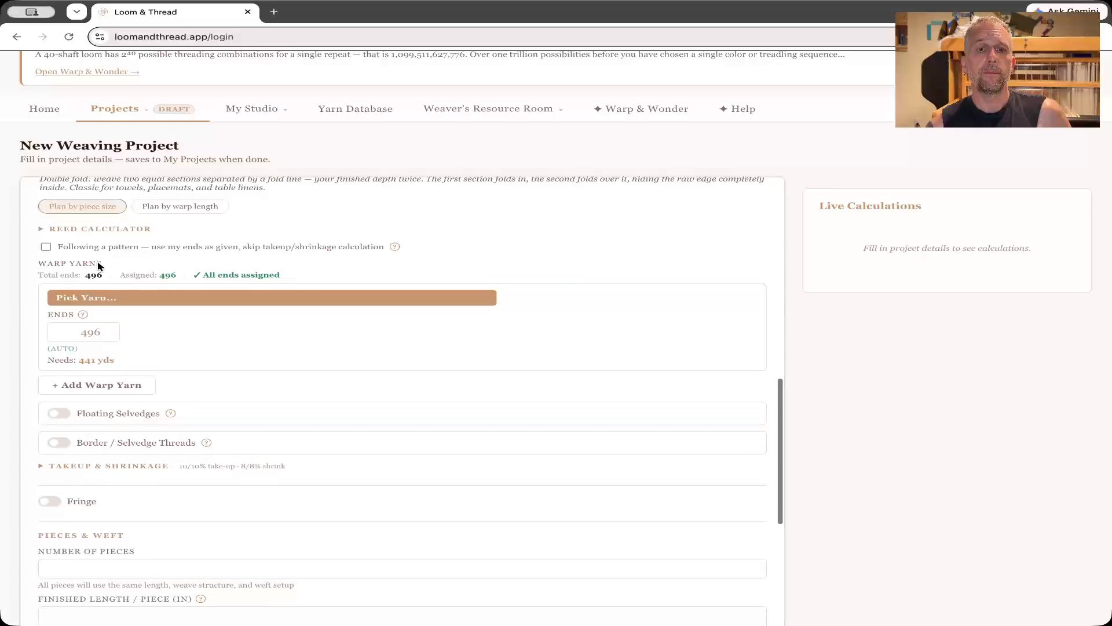
{"action": "scroll", "coordinate": [98, 266], "scroll_direction": "up", "scroll_amount": 1}
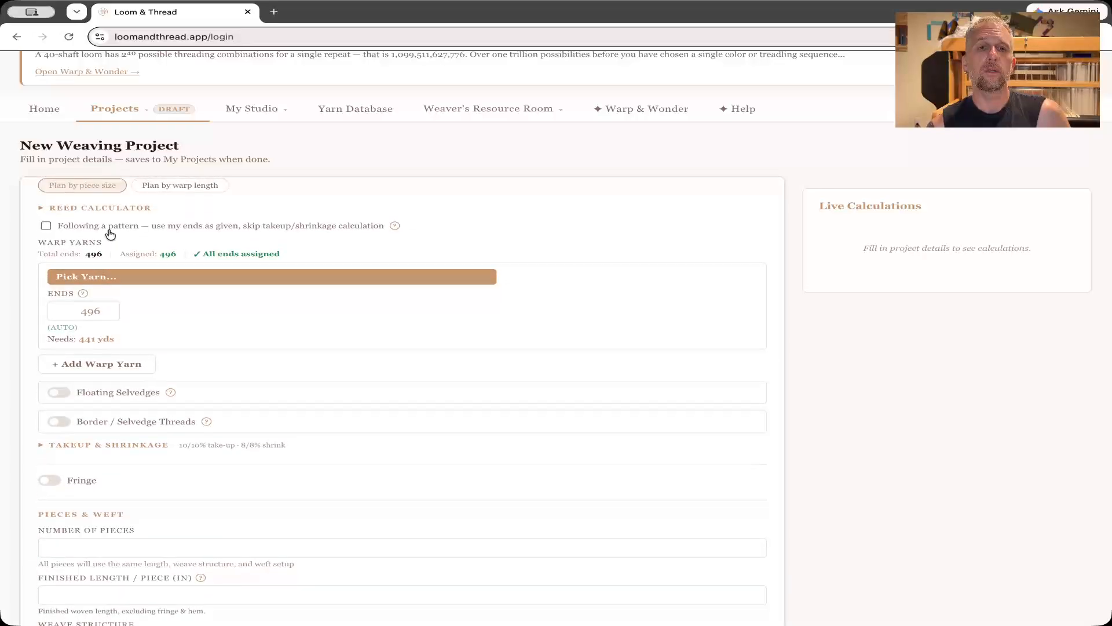
{"action": "left_click", "coordinate": [43, 208]}
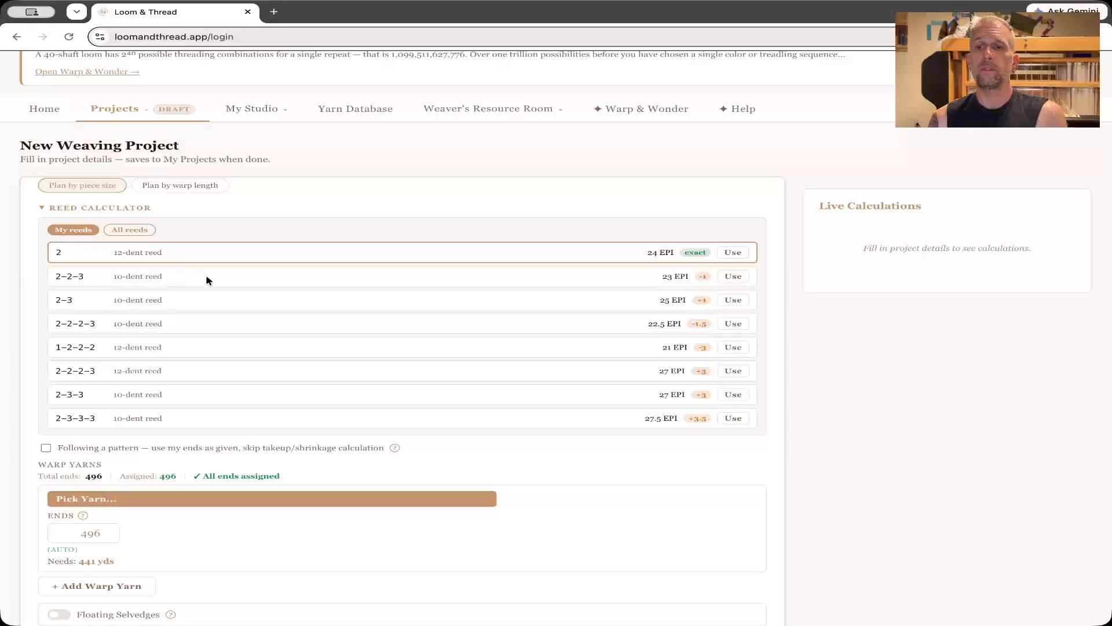
{"action": "left_click", "coordinate": [733, 252]}
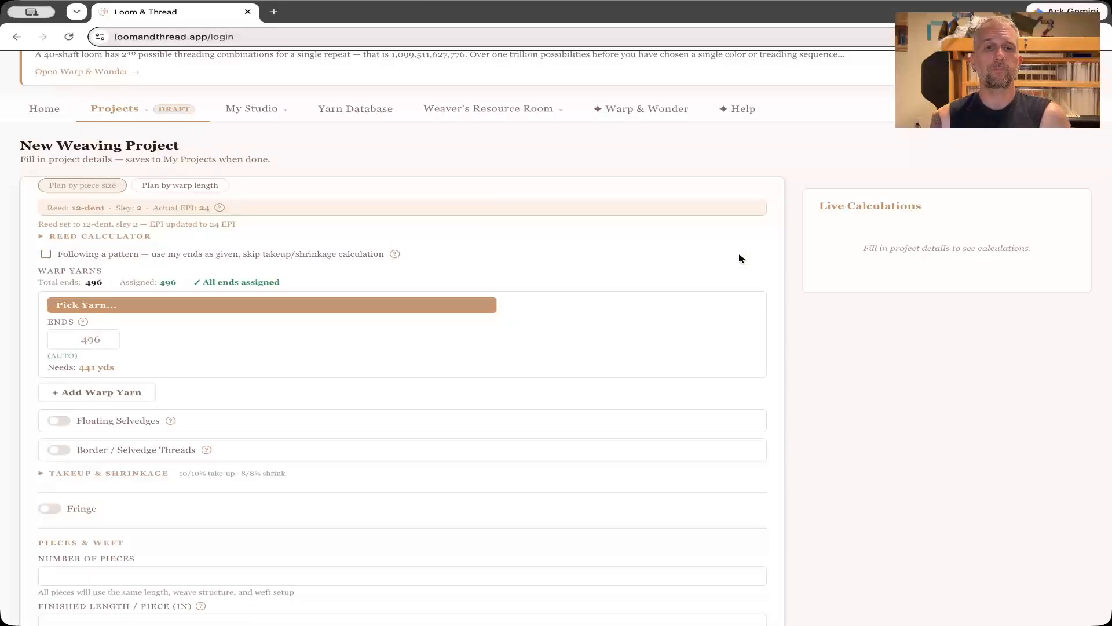
Assign Maurice Brassard 8/2 Cotton in Naturel from the stash's cotton yarns as the first warp yarn.
{"action": "left_click", "coordinate": [254, 304]}
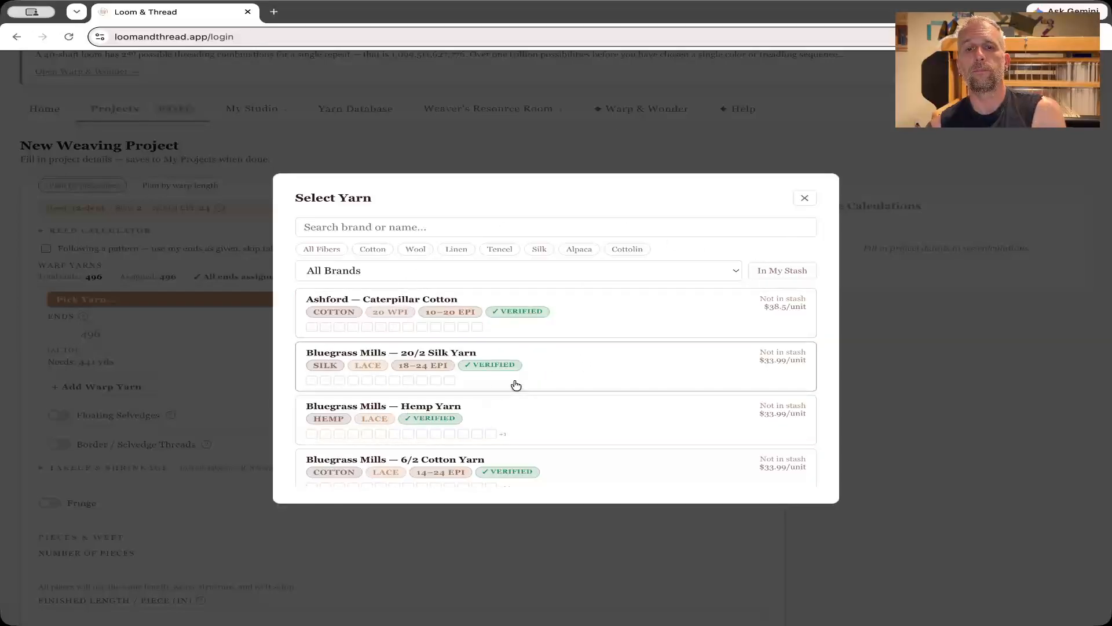
{"action": "left_click", "coordinate": [782, 273]}
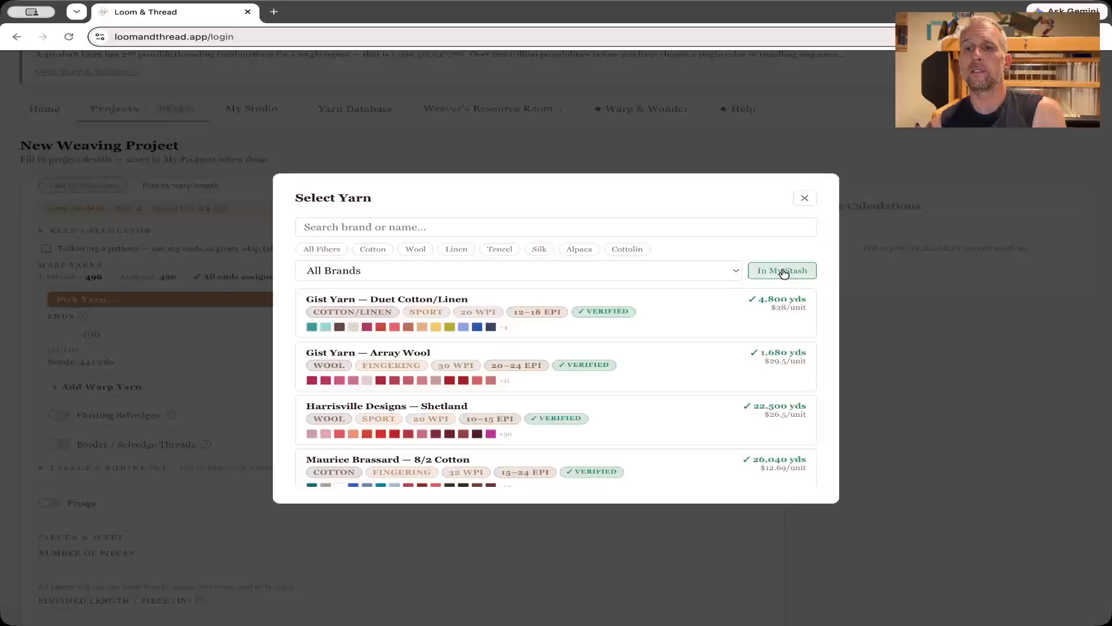
{"action": "left_click", "coordinate": [373, 250]}
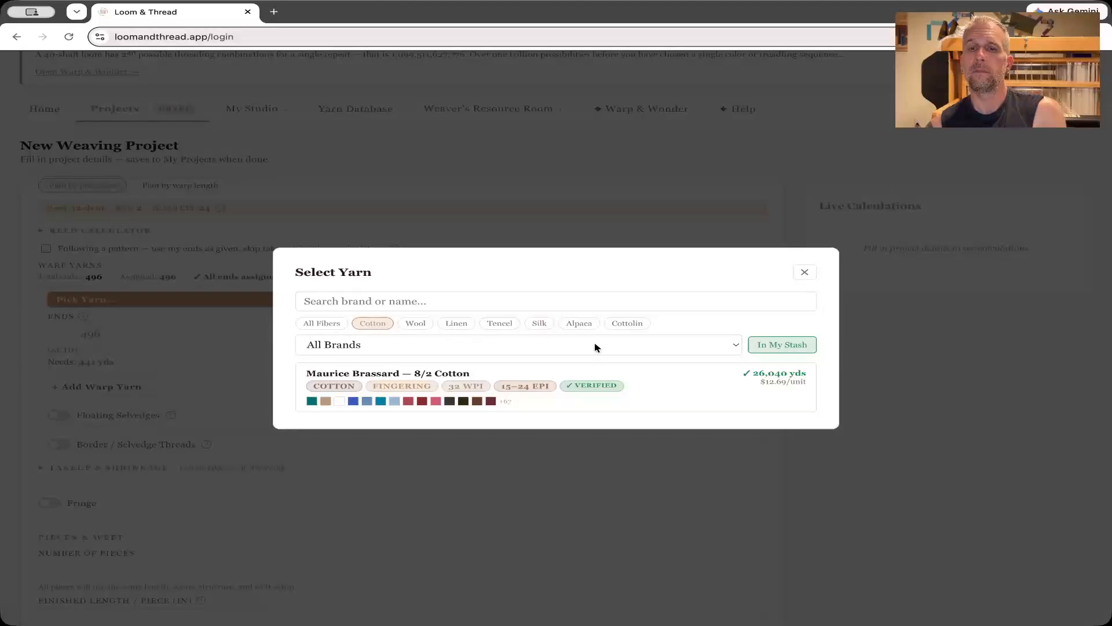
{"action": "left_click", "coordinate": [668, 382]}
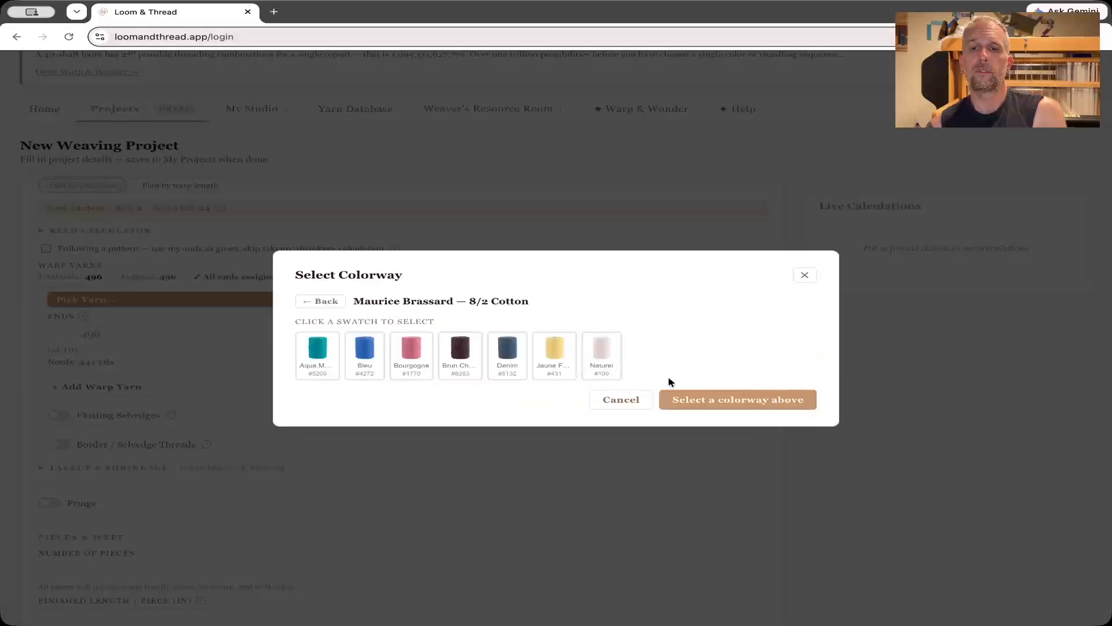
{"action": "left_click", "coordinate": [604, 356]}
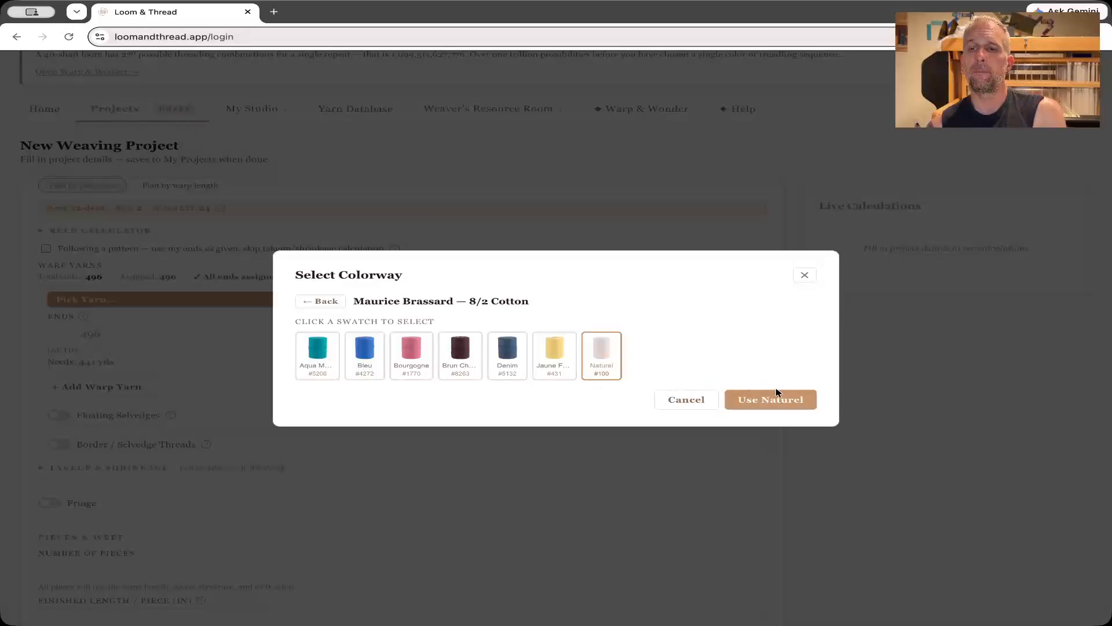
{"action": "left_click", "coordinate": [789, 404]}
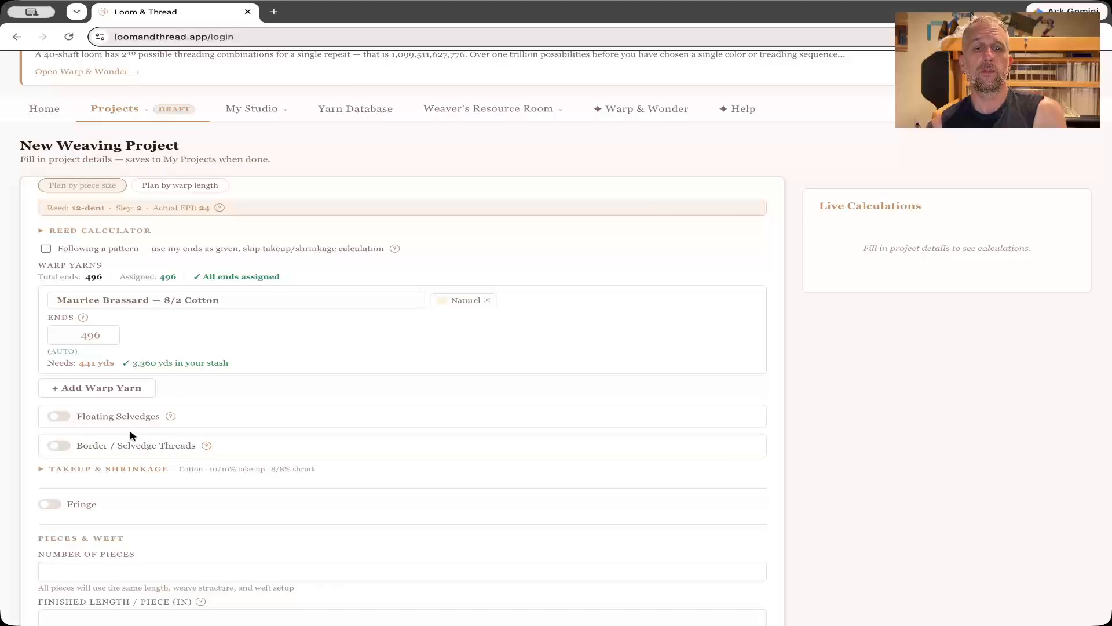
Add a second warp yarn from the stash's cottons: Maurice Brassard 8/2 Cotton in Jaune Fonce.
{"action": "left_click", "coordinate": [119, 388]}
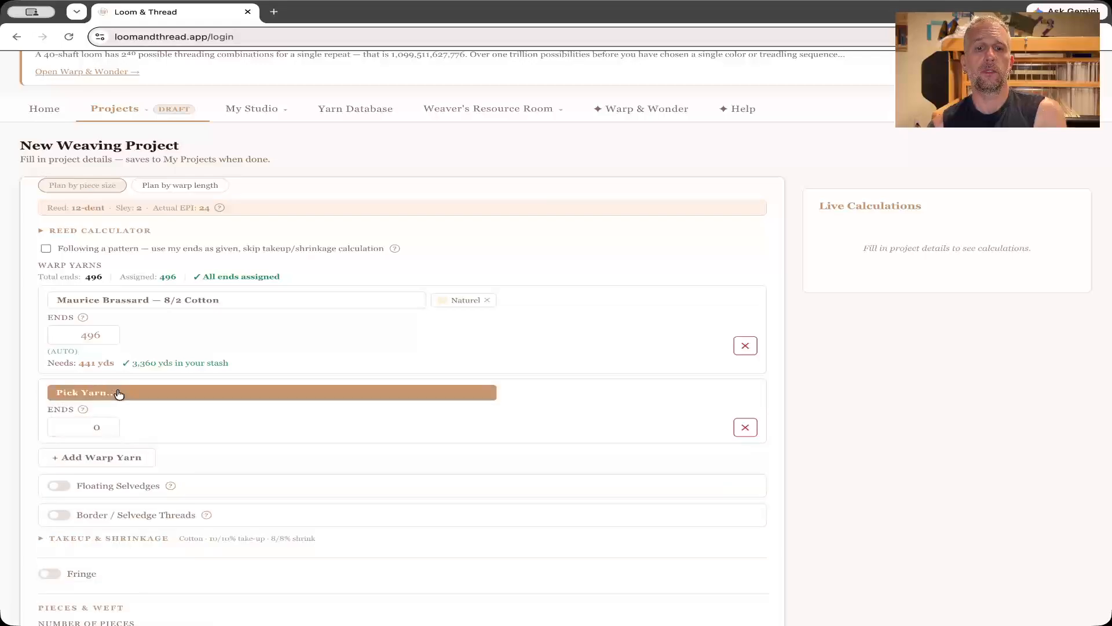
{"action": "left_click", "coordinate": [119, 393]}
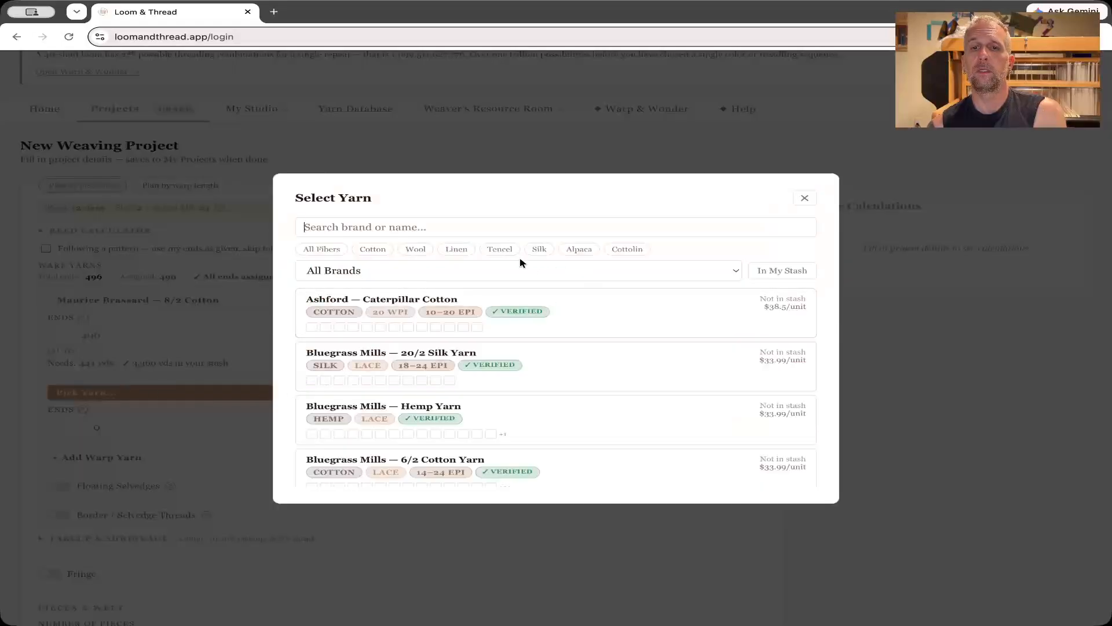
{"action": "left_click", "coordinate": [378, 251]}
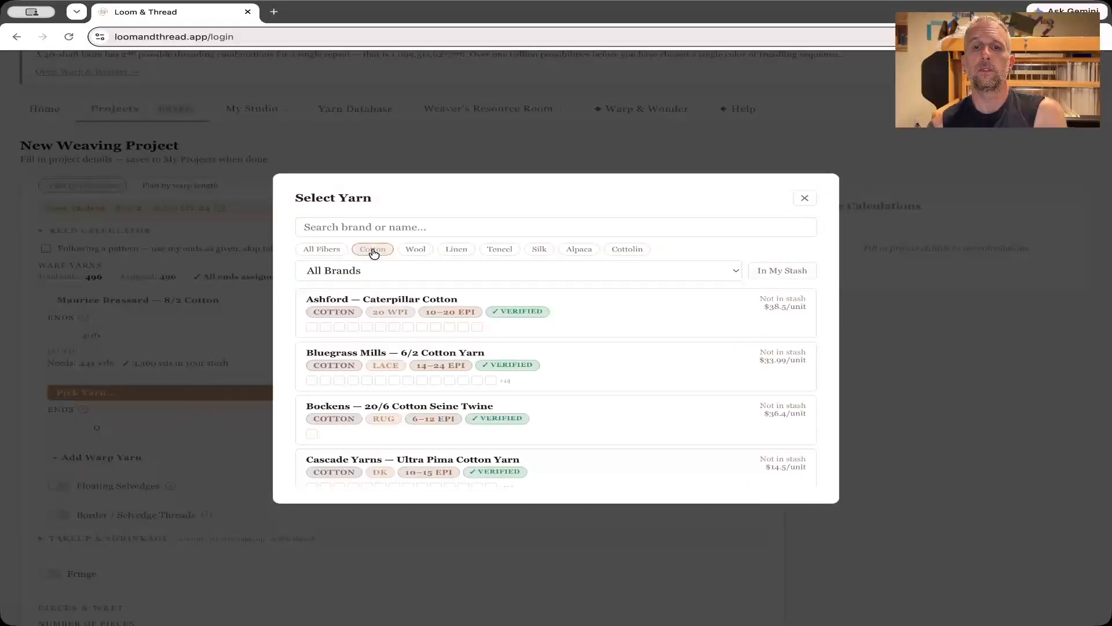
{"action": "left_click", "coordinate": [774, 272]}
{"action": "left_click", "coordinate": [650, 378]}
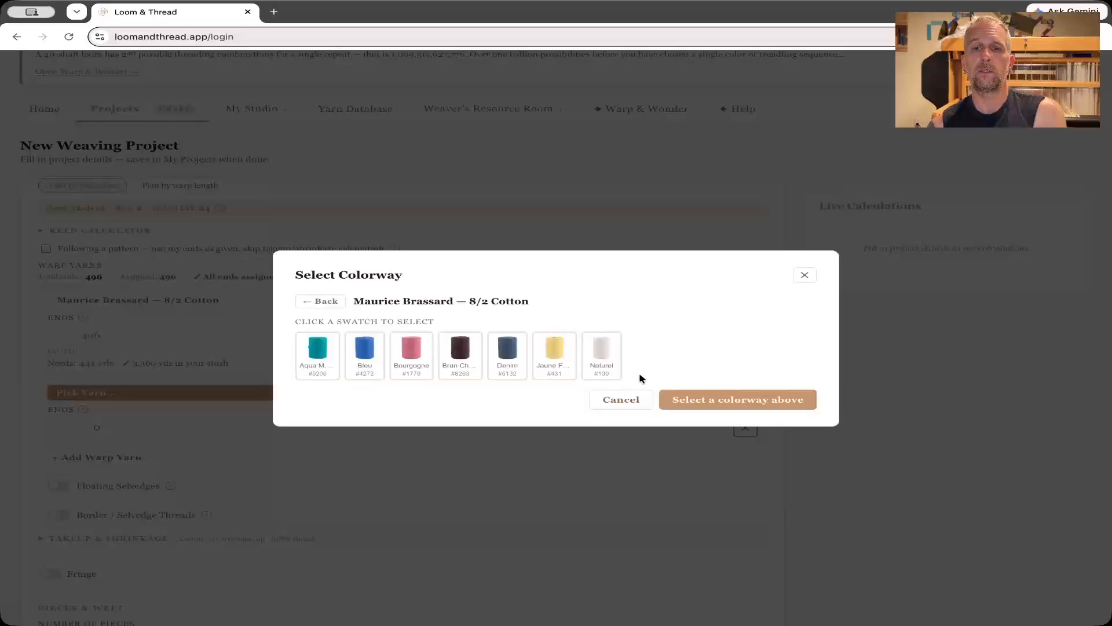
{"action": "left_click", "coordinate": [558, 355]}
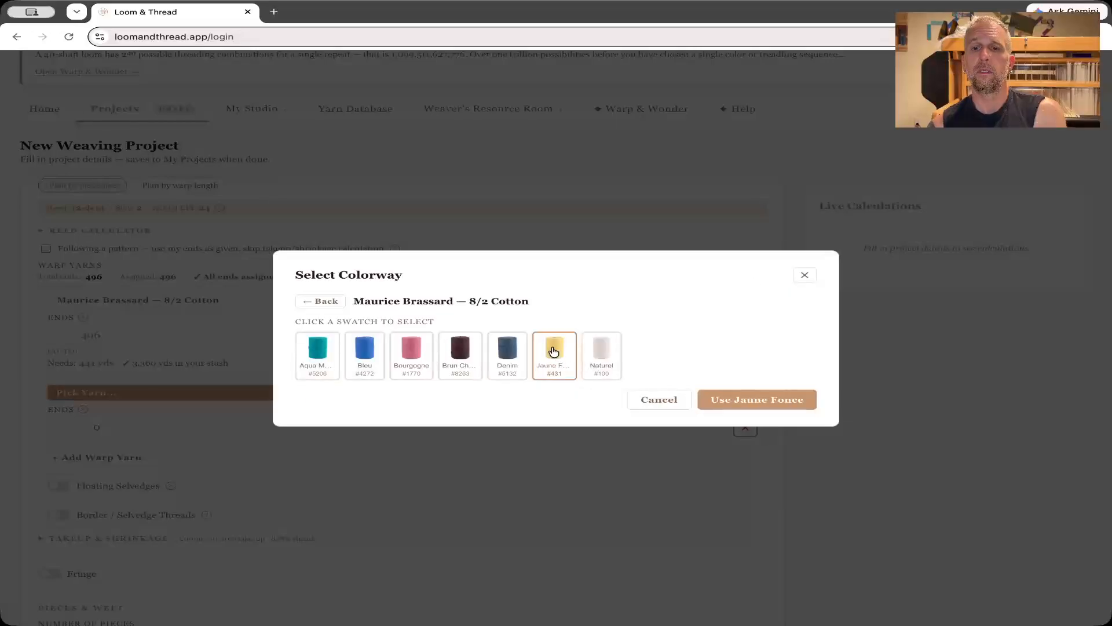
{"action": "left_click", "coordinate": [757, 399]}
Add a third warp yarn from the stash's cottons: Maurice Brassard 8/2 Cotton in Denim.
{"action": "scroll", "coordinate": [394, 426], "scroll_direction": "down", "scroll_amount": 1}
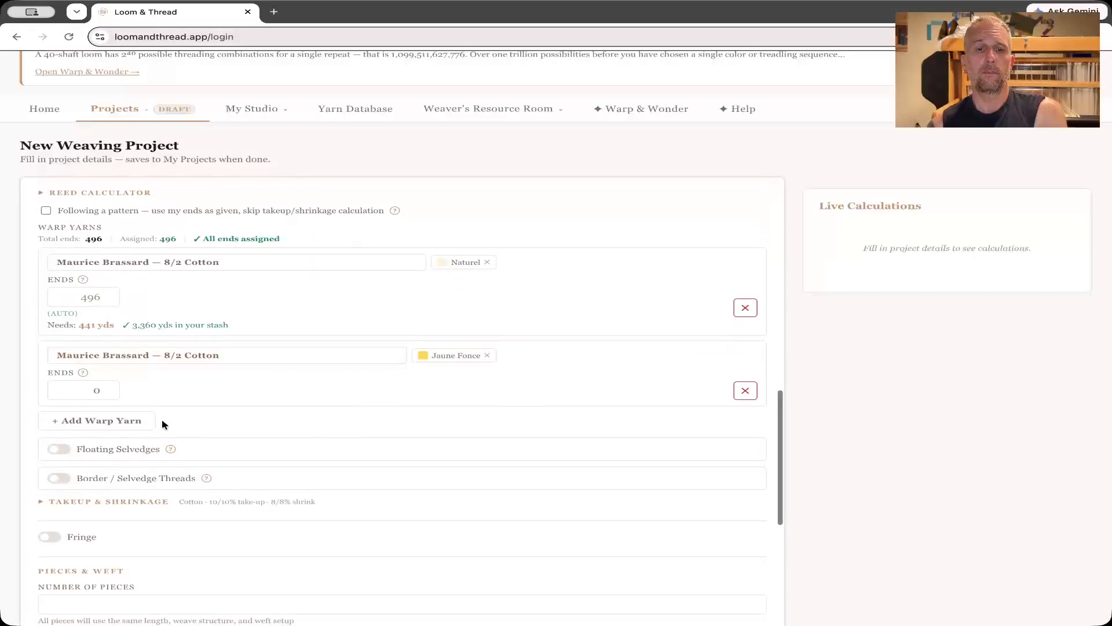
{"action": "left_click", "coordinate": [125, 423]}
{"action": "left_click", "coordinate": [124, 425]}
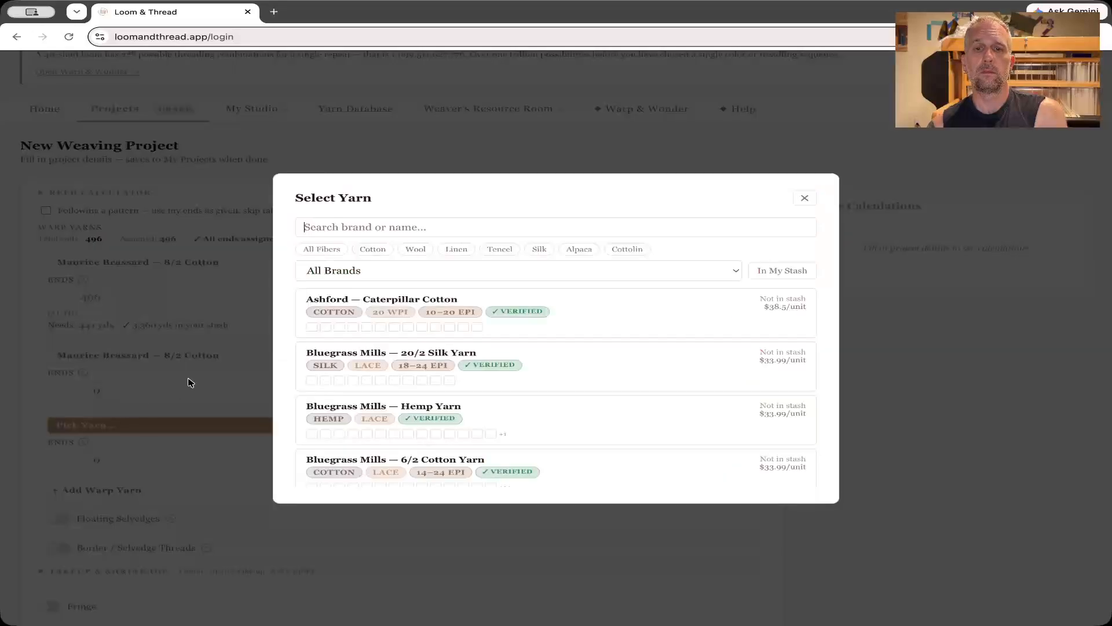
{"action": "left_click", "coordinate": [371, 251]}
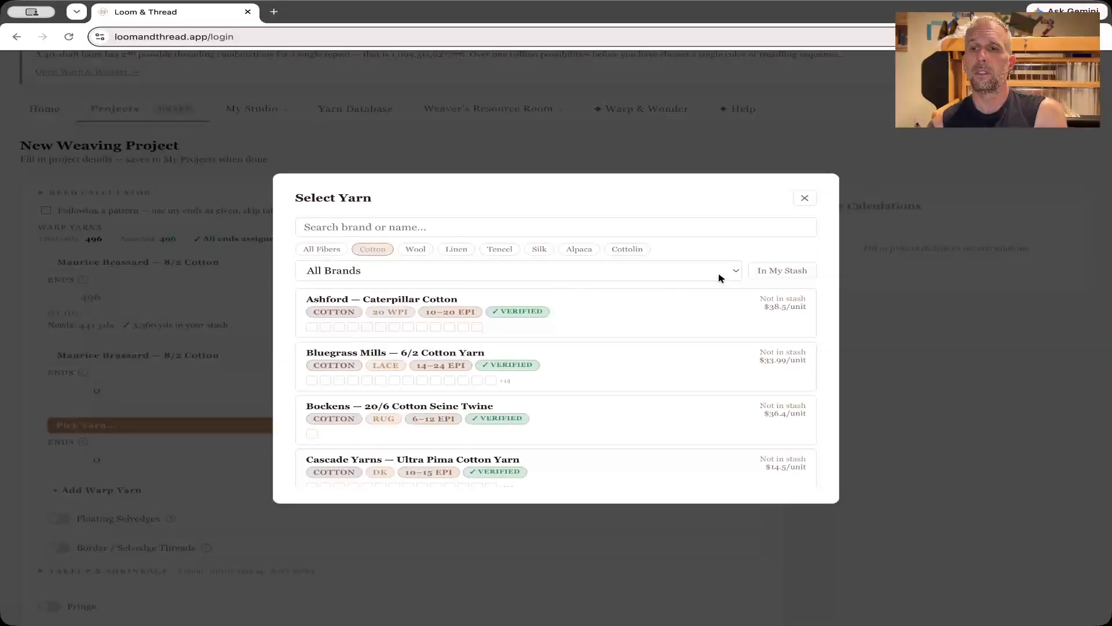
{"action": "left_click", "coordinate": [770, 272]}
{"action": "left_click", "coordinate": [683, 335]}
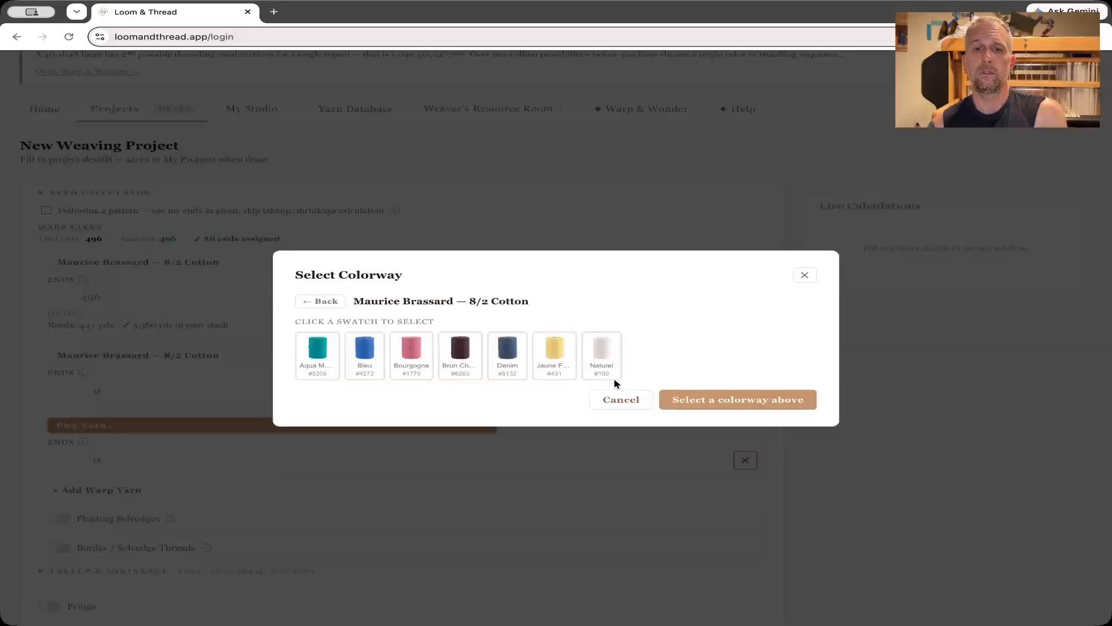
{"action": "left_click", "coordinate": [506, 354]}
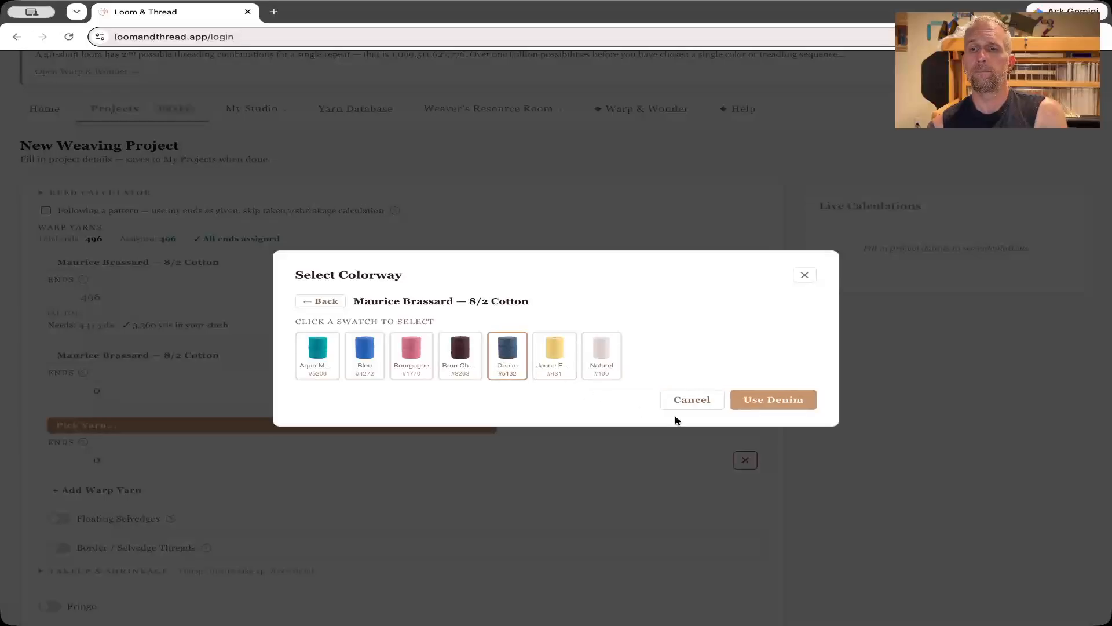
{"action": "left_click", "coordinate": [774, 399]}
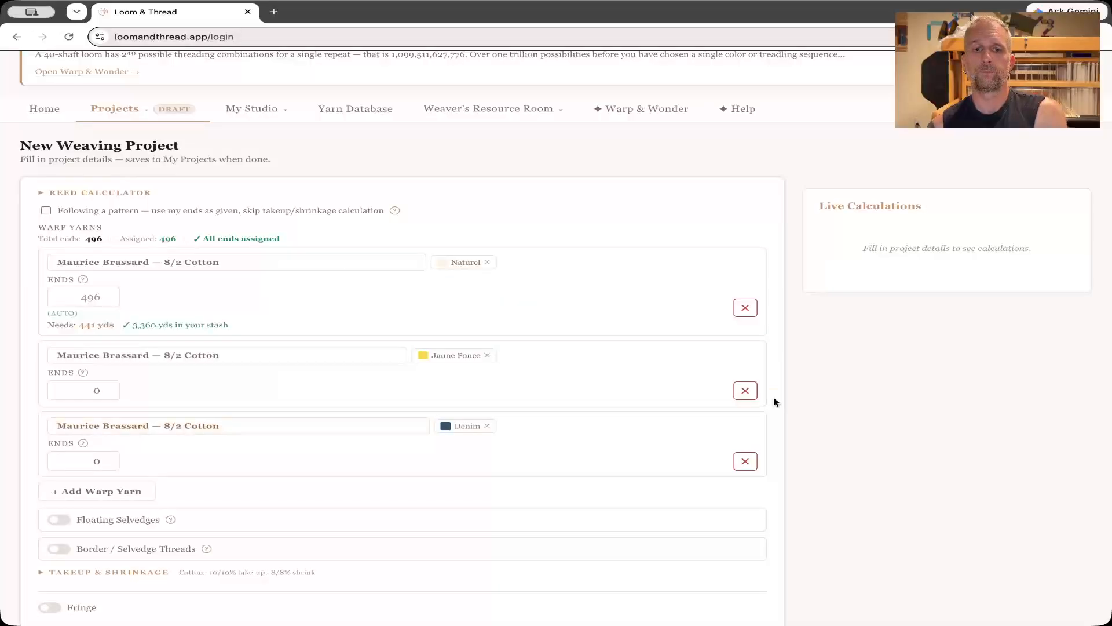
Add a fourth warp yarn from the stash's cottons: Maurice Brassard 8/2 Cotton in Bourgogne.
{"action": "left_click", "coordinate": [124, 492]}
{"action": "left_click", "coordinate": [137, 497]}
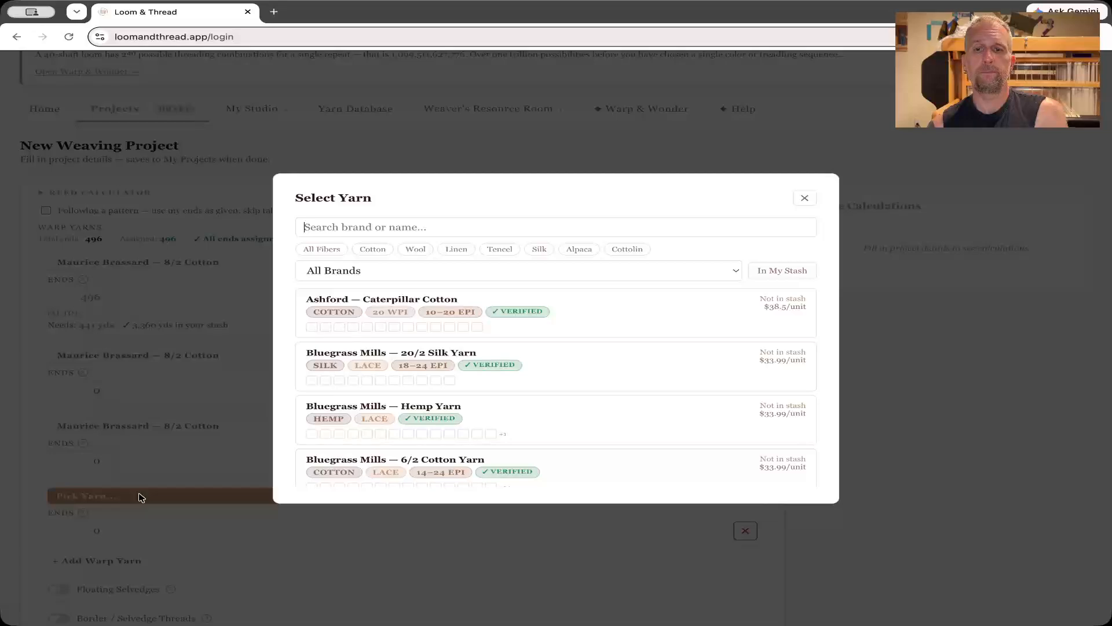
{"action": "left_click", "coordinate": [774, 270]}
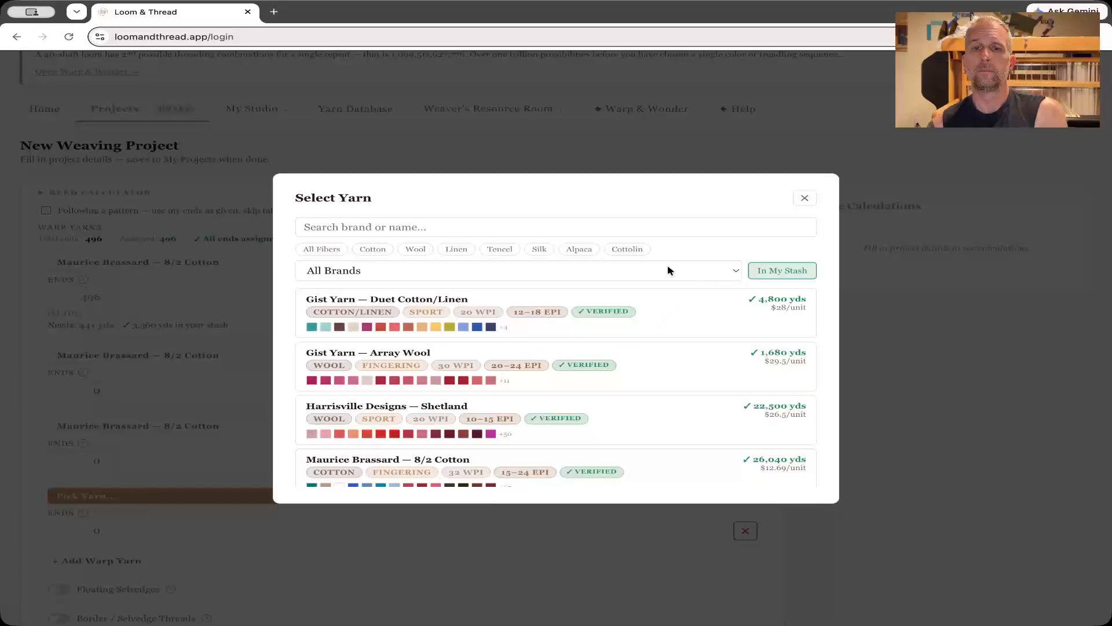
{"action": "left_click", "coordinate": [374, 249]}
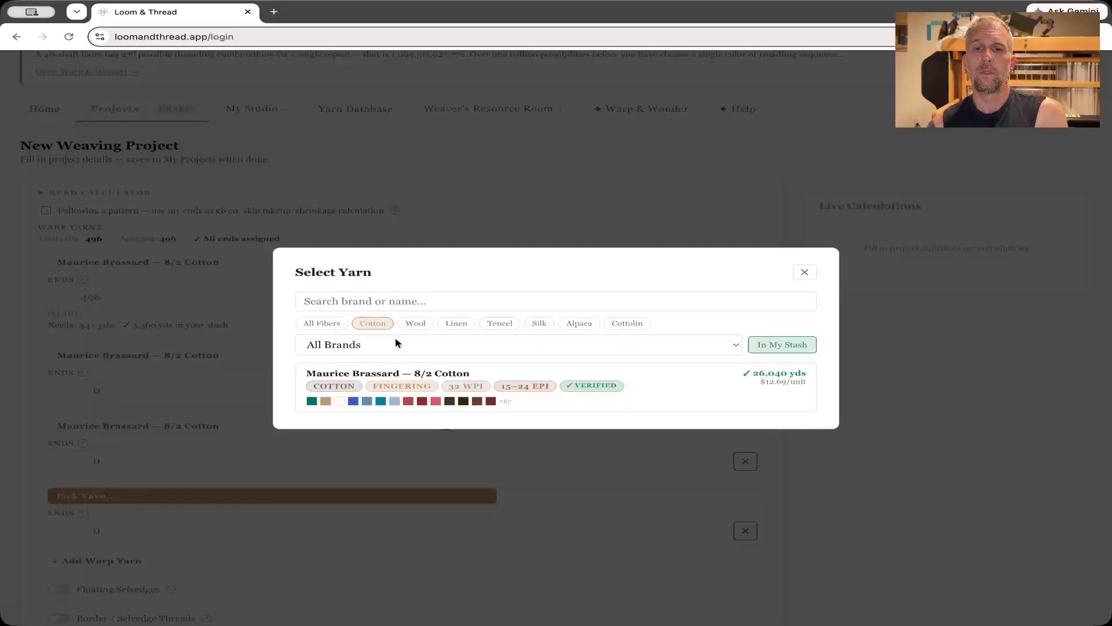
{"action": "left_click", "coordinate": [426, 365]}
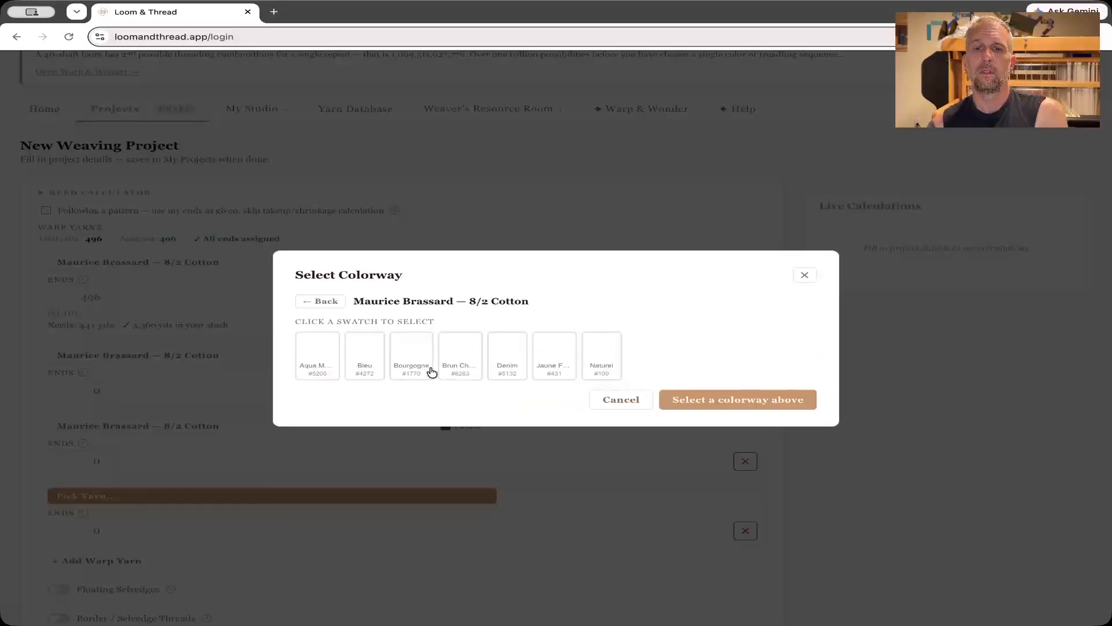
{"action": "left_click", "coordinate": [413, 350]}
{"action": "left_click", "coordinate": [769, 404]}
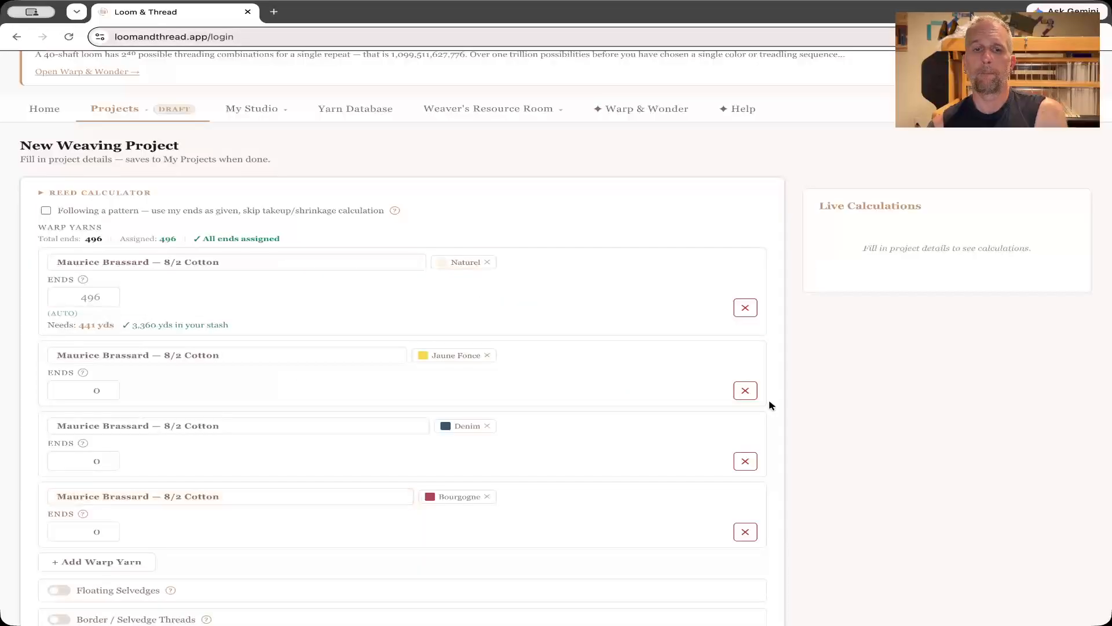
Set the ends of the Jaune Fonce, Denim and Bourgogne warp yarns to 78 each.
{"action": "scroll", "coordinate": [621, 378], "scroll_direction": "up", "scroll_amount": 1}
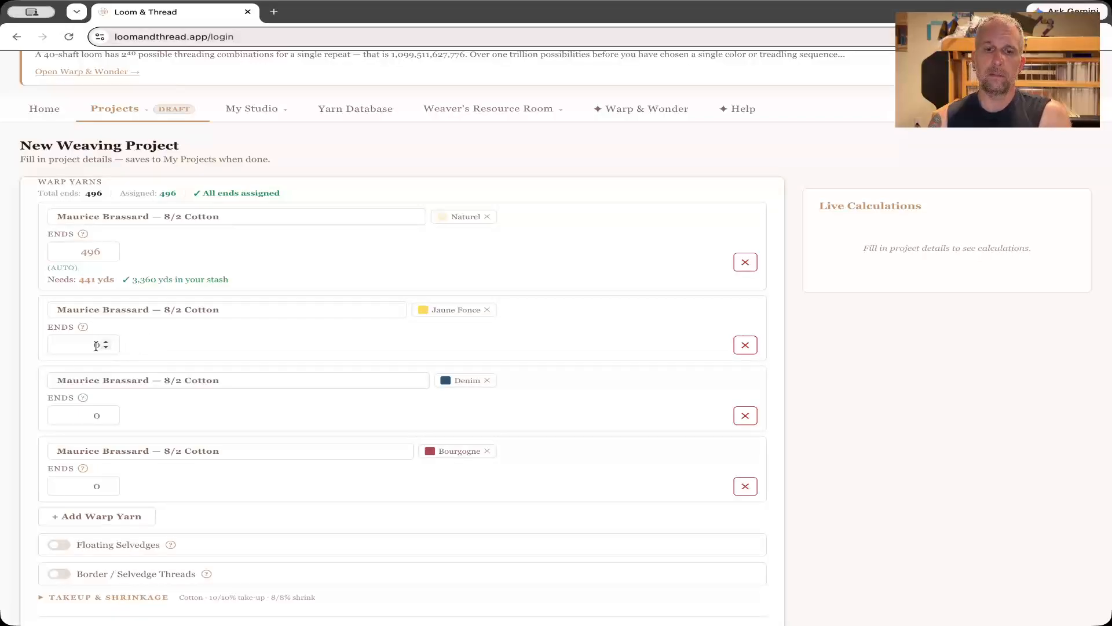
{"action": "type", "text": "78"}
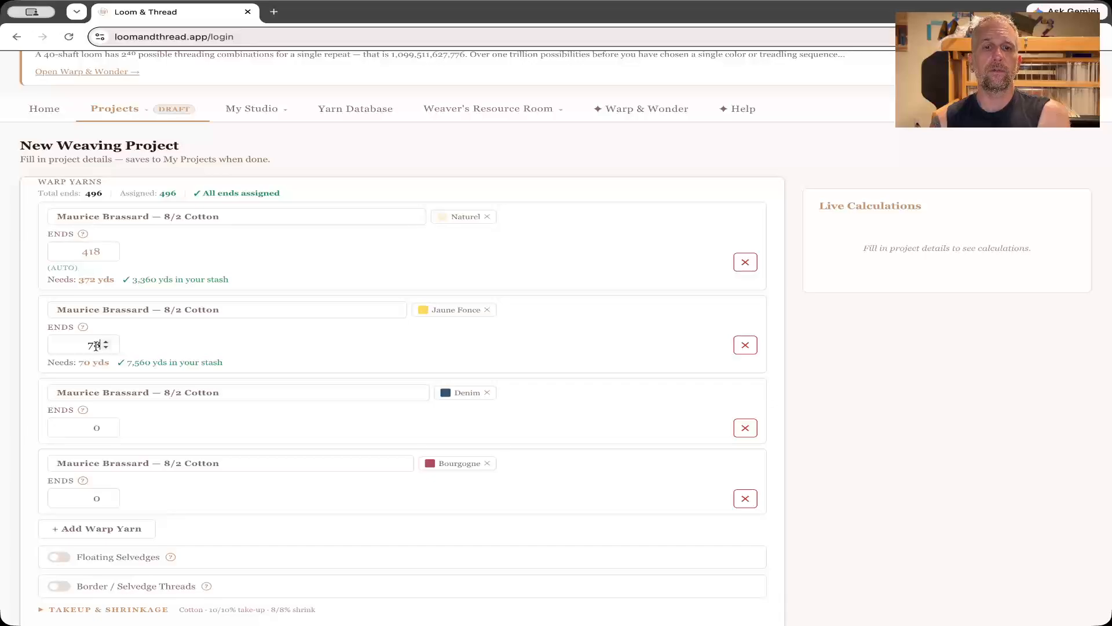
{"action": "left_click", "coordinate": [96, 432]}
{"action": "key", "text": "BackSpace"}
{"action": "type", "text": "78"}
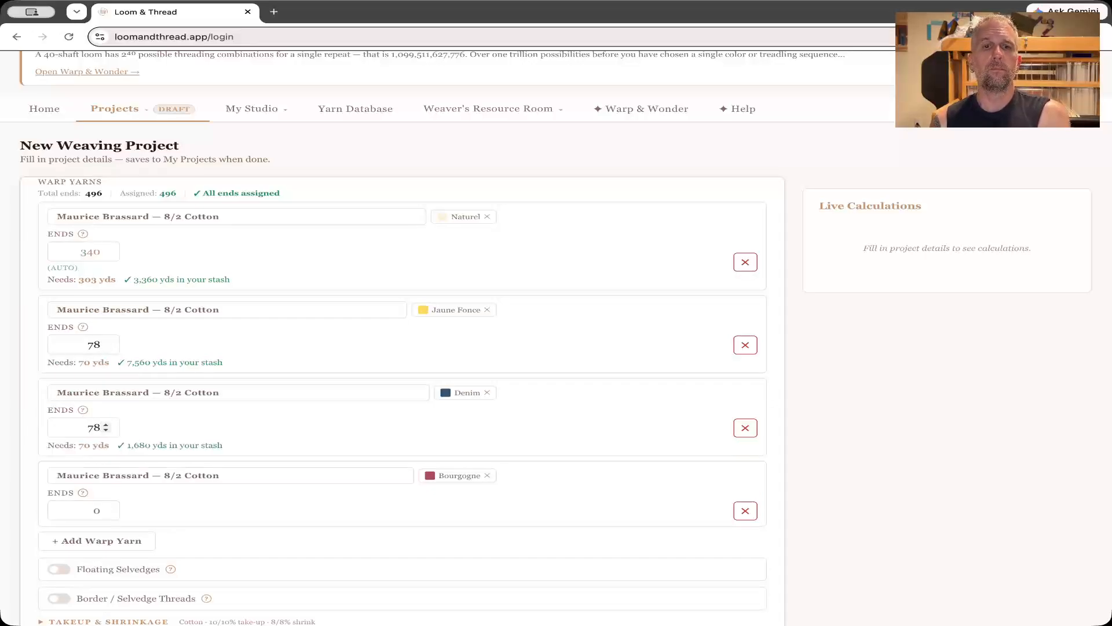
{"action": "left_click", "coordinate": [98, 514]}
{"action": "key", "text": "BackSpace"}
{"action": "type", "text": "78"}
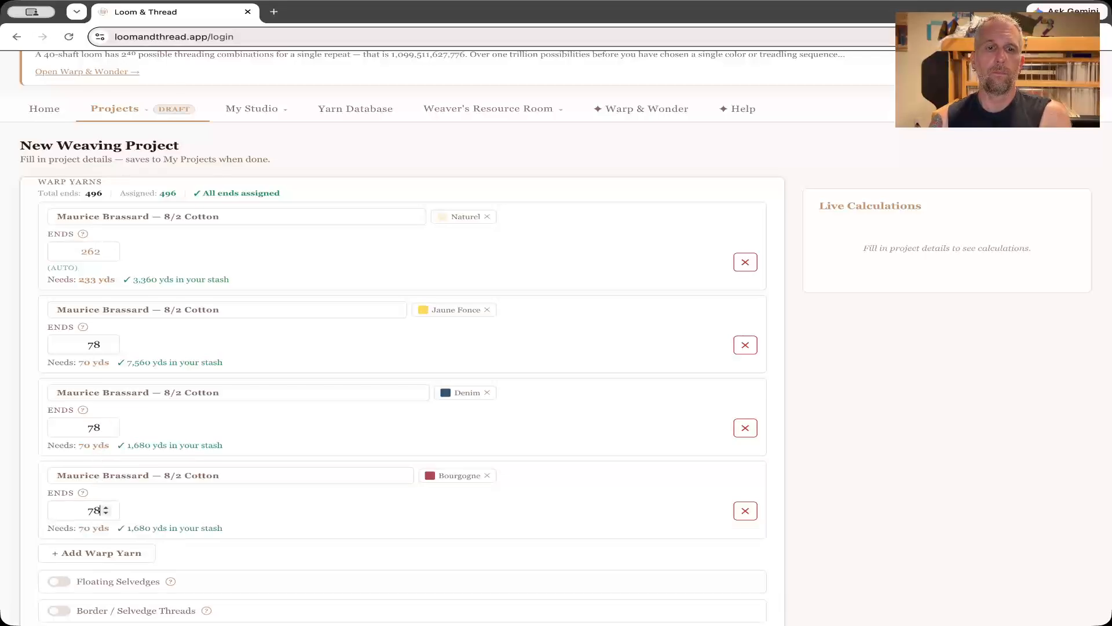
{"action": "left_click", "coordinate": [280, 451]}
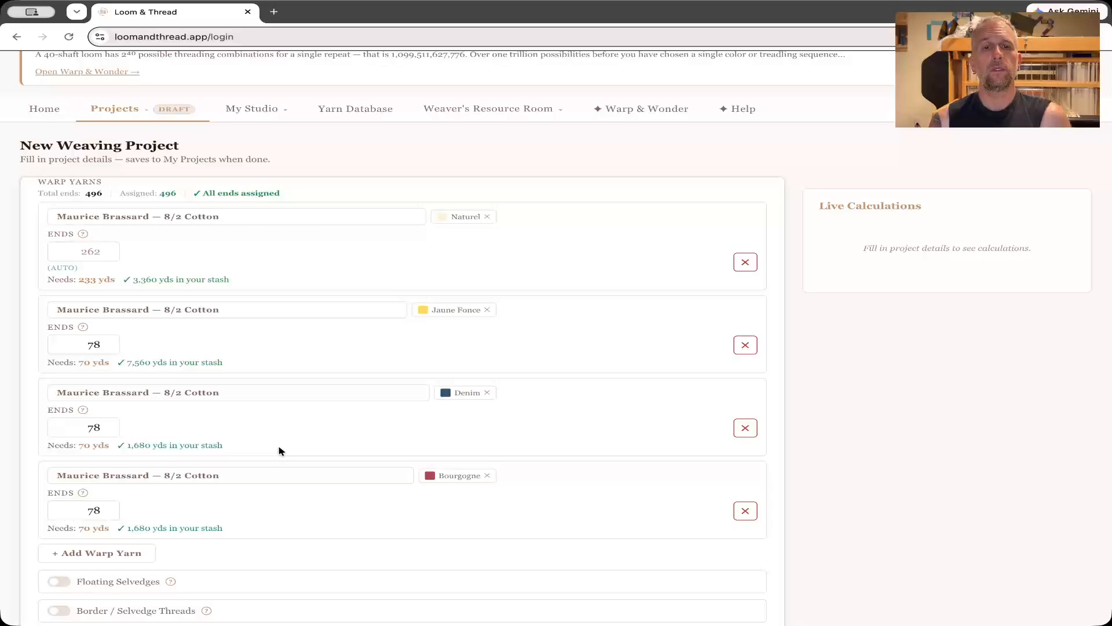
Try 150 ends for the Jaune Fonce warp yarn.
{"action": "double_click", "coordinate": [90, 344]}
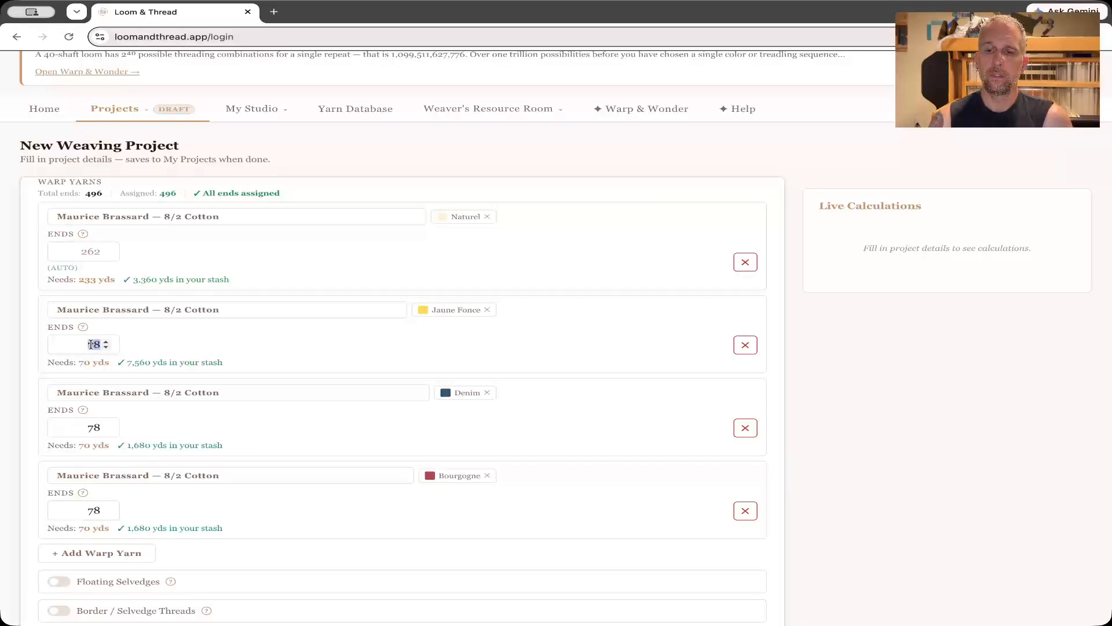
{"action": "type", "text": "150"}
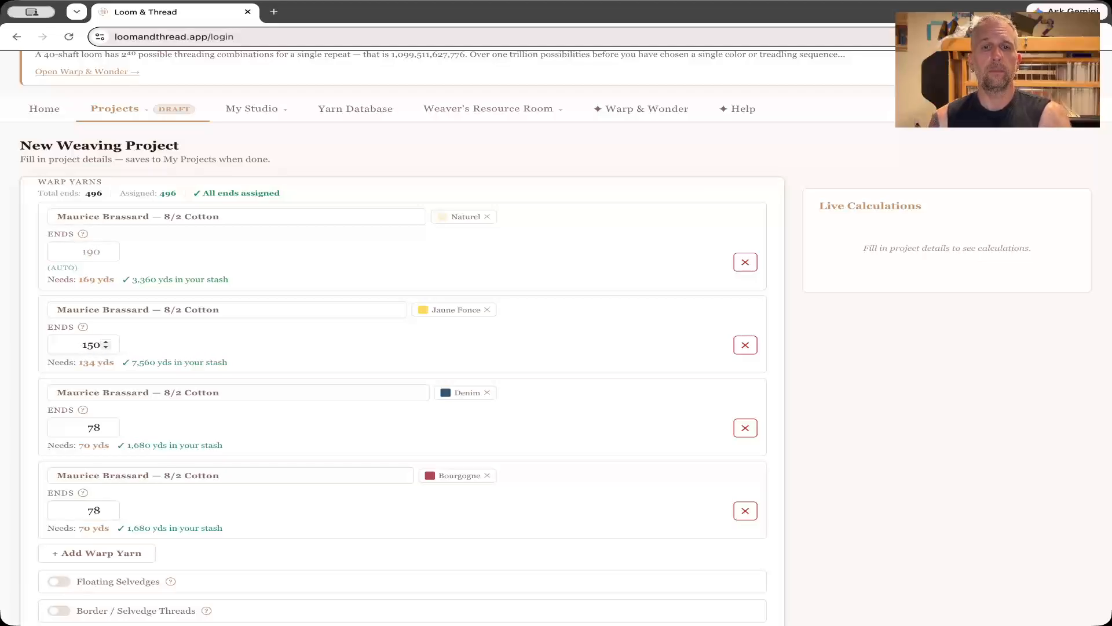
{"action": "key", "text": "Tab"}
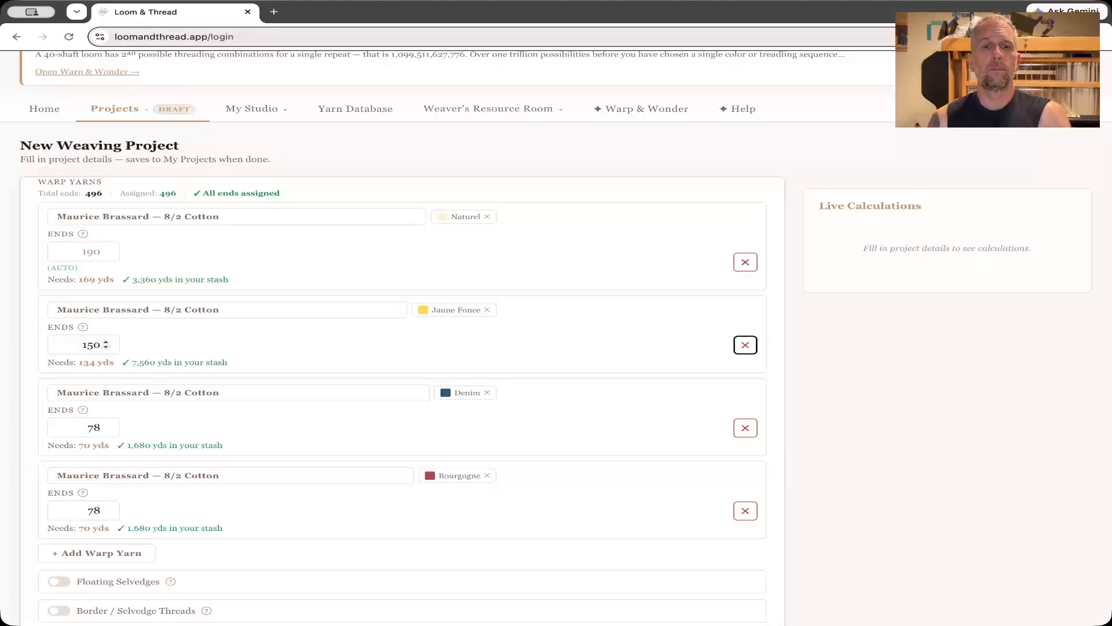
Override the automatically filled ends of the Naturel warp yarn with 350, and replace that entry with 19.
{"action": "double_click", "coordinate": [95, 251]}
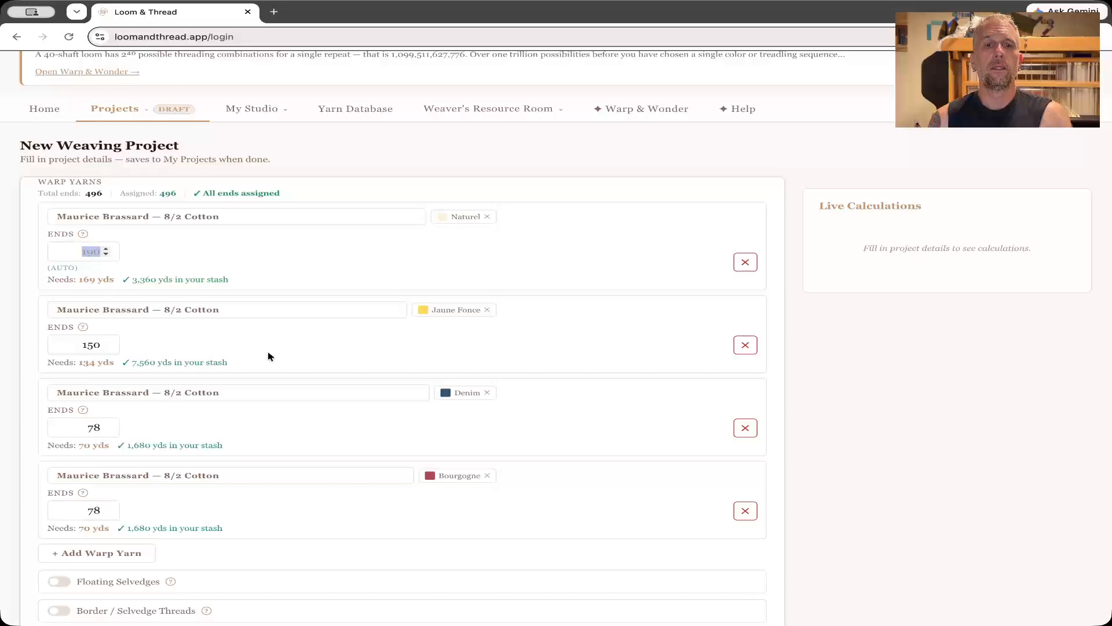
{"action": "type", "text": "350"}
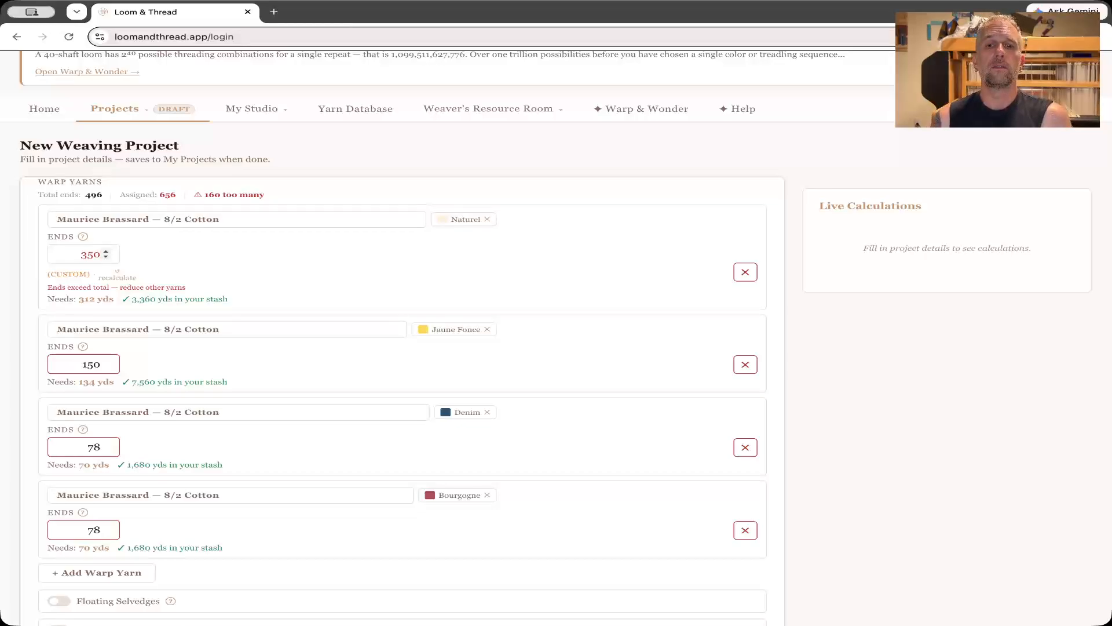
{"action": "key", "text": "BackSpace"}
{"action": "key", "text": "BackSpace"}
{"action": "key", "text": "BackSpace"}
{"action": "type", "text": "19"}
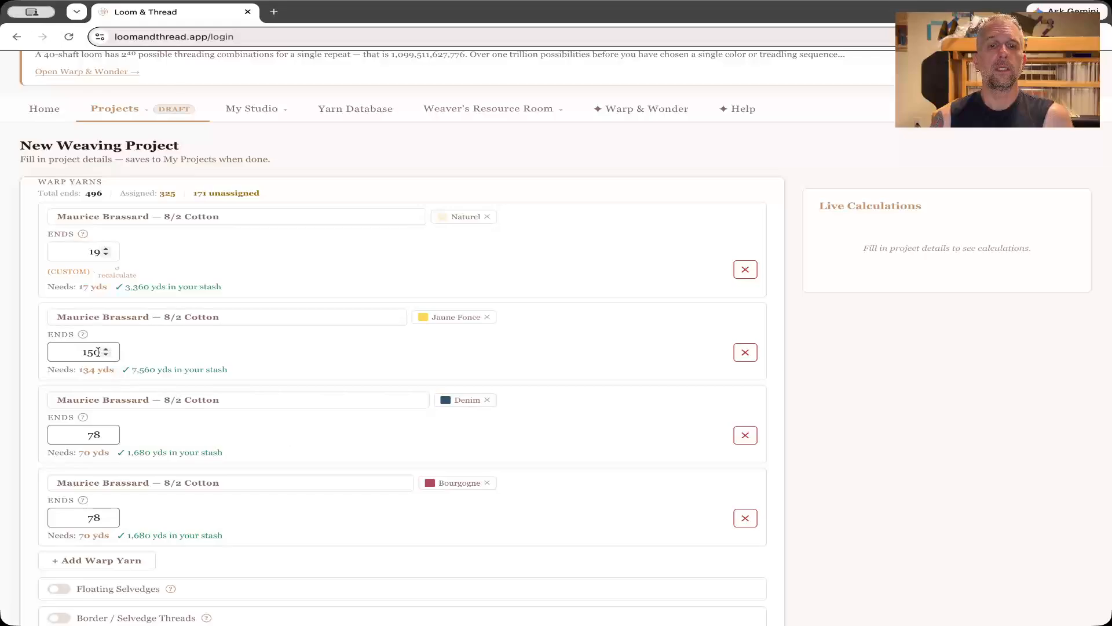
Set the Jaune Fonce warp yarn's ends back to 78 and the Naturel warp yarn's ends to 262.
{"action": "left_click", "coordinate": [96, 352]}
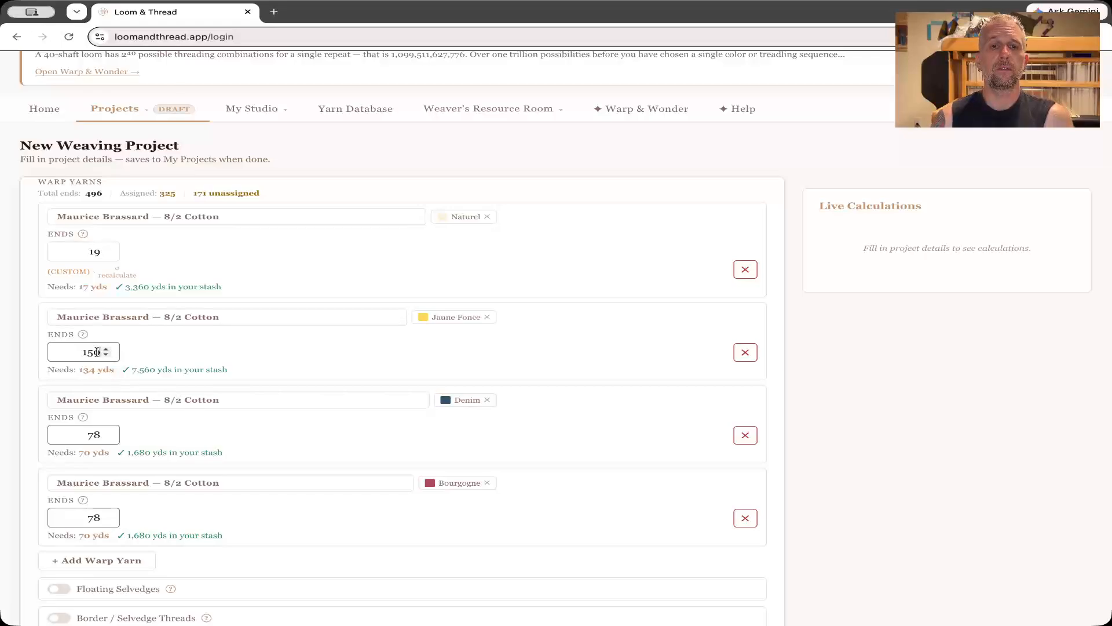
{"action": "double_click", "coordinate": [97, 352]}
{"action": "type", "text": "78"}
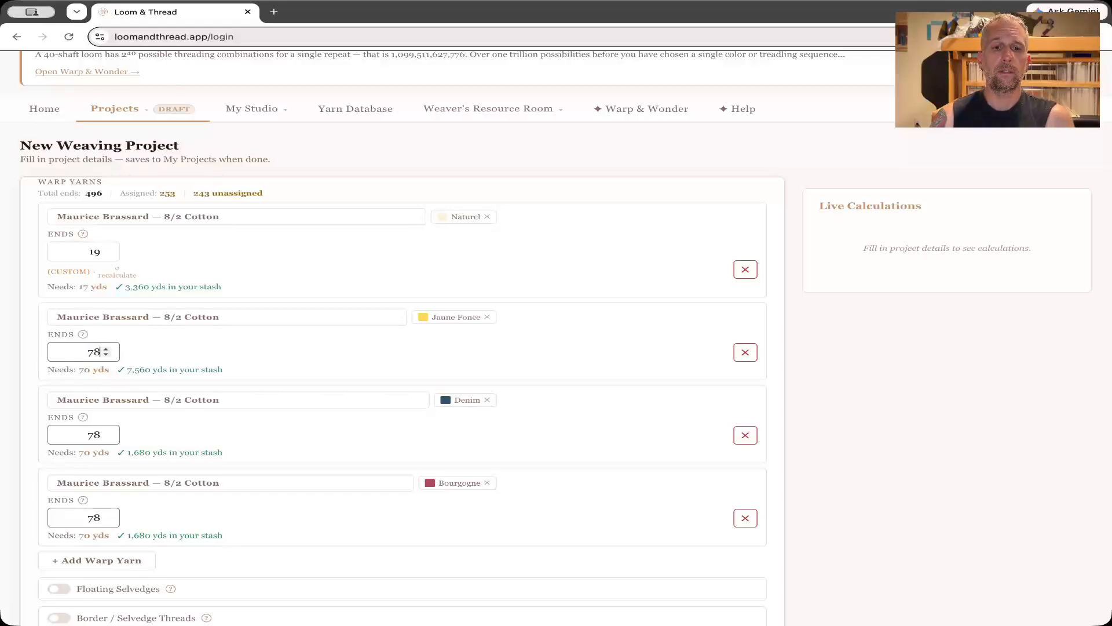
{"action": "left_click", "coordinate": [81, 248]}
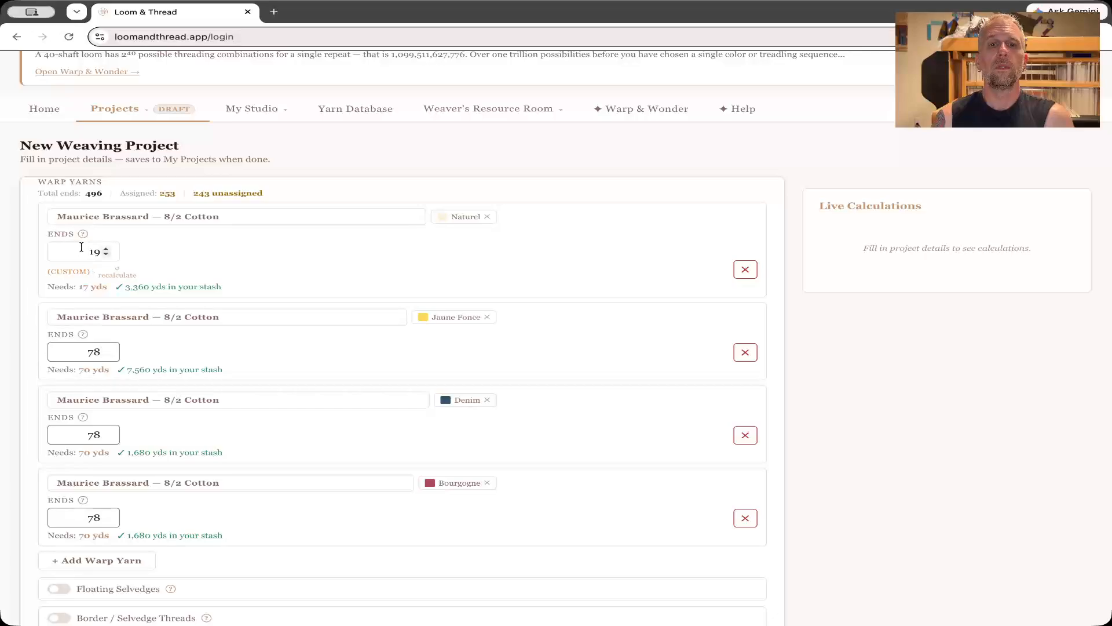
{"action": "double_click", "coordinate": [81, 247]}
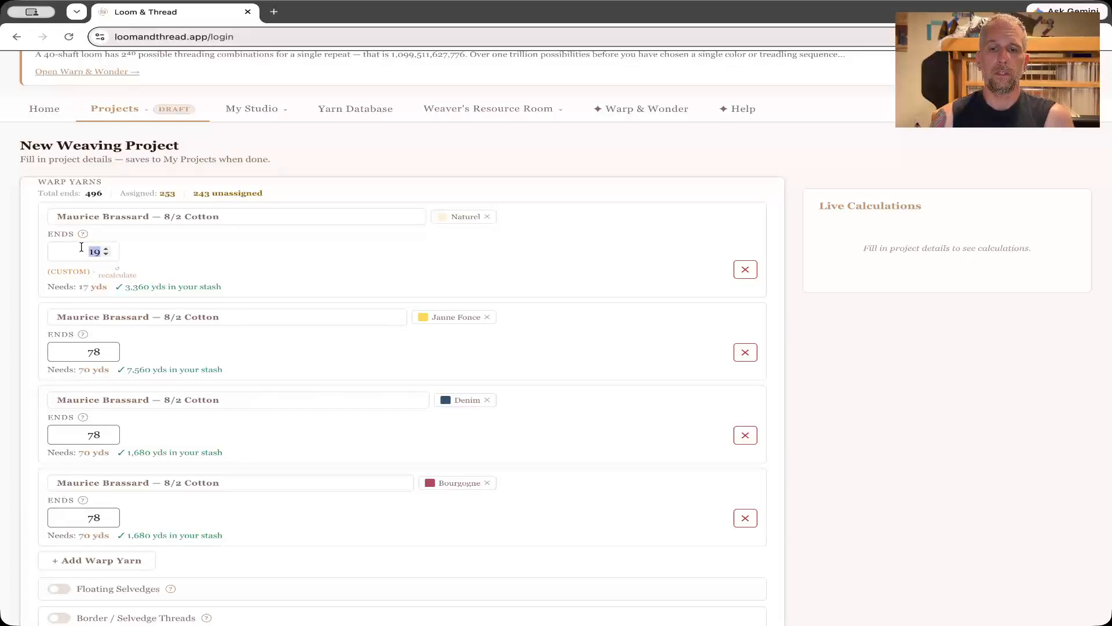
{"action": "type", "text": "26"}
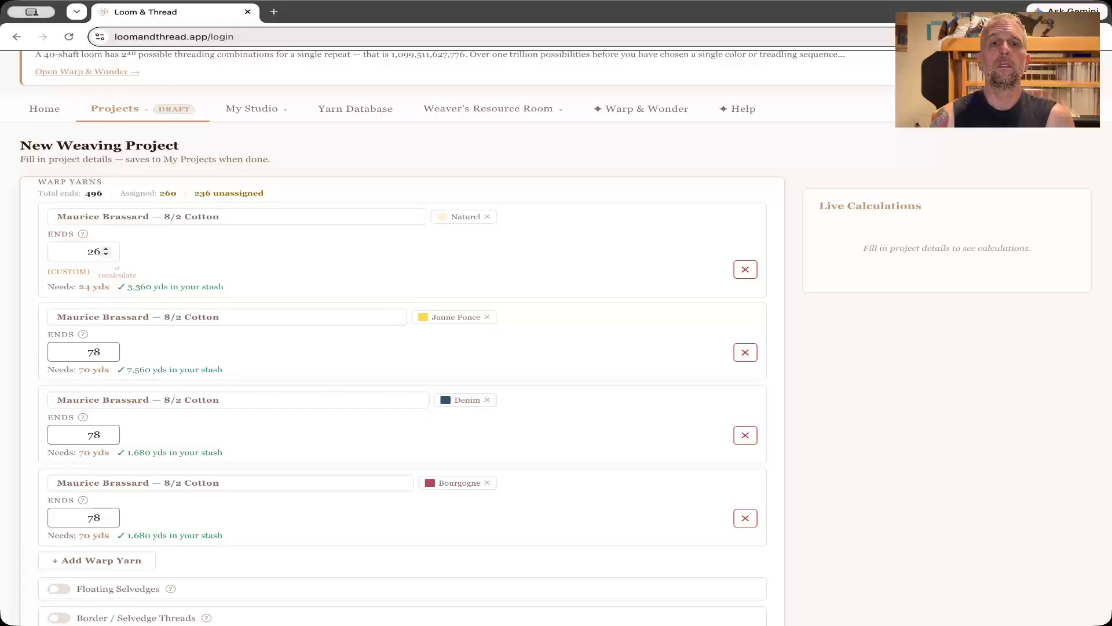
{"action": "type", "text": "2"}
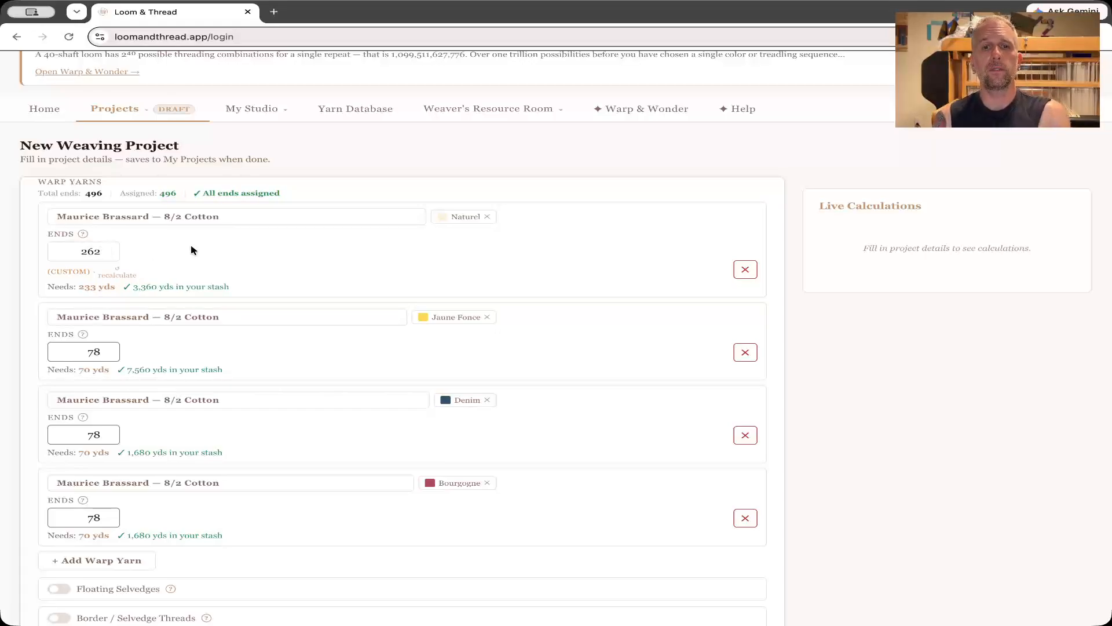
Enable floating selvedges and assign them Maurice Brassard 8/2 Cotton in Naturel from the stash's cotton yarns.
{"action": "scroll", "coordinate": [249, 257], "scroll_direction": "down", "scroll_amount": 5}
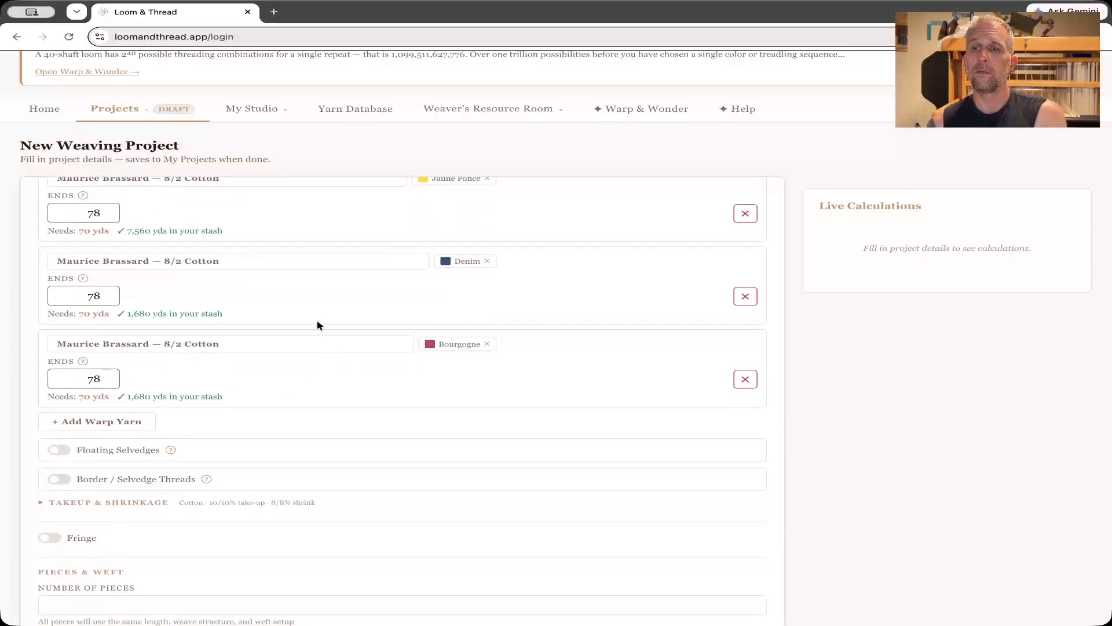
{"action": "scroll", "coordinate": [214, 291], "scroll_direction": "down", "scroll_amount": 2}
{"action": "scroll", "coordinate": [214, 295], "scroll_direction": "down", "scroll_amount": 3}
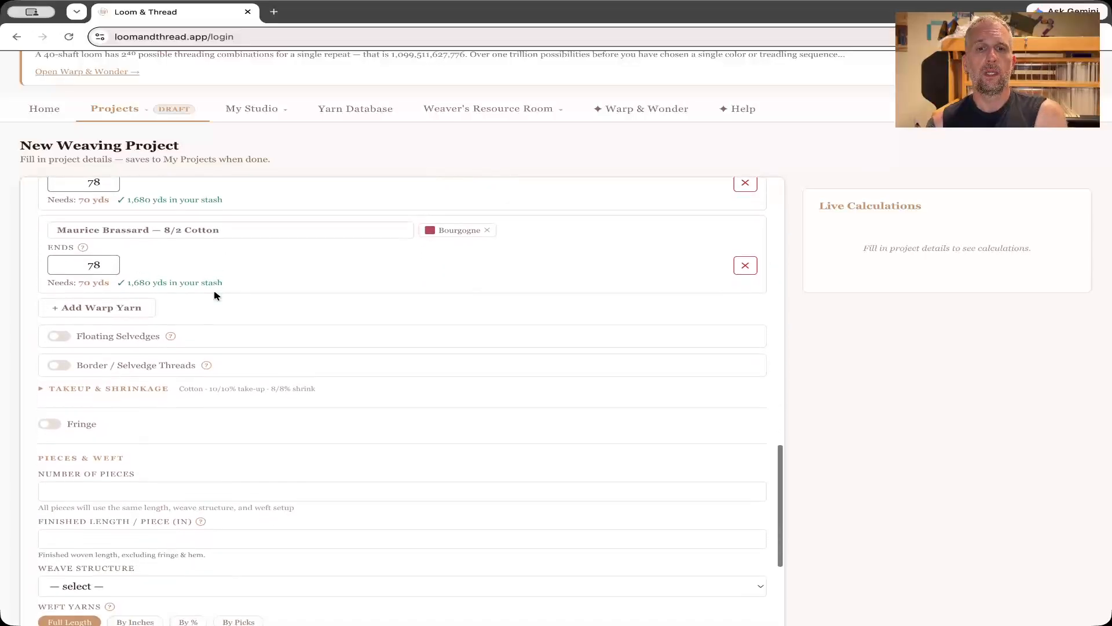
{"action": "left_click", "coordinate": [58, 337]}
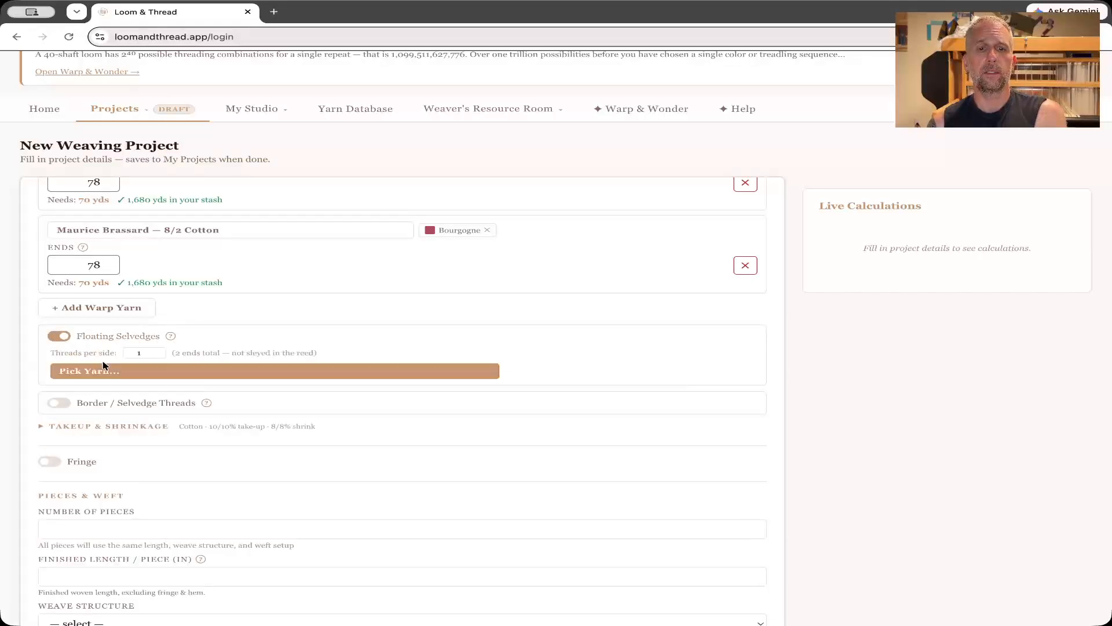
{"action": "left_click", "coordinate": [117, 377]}
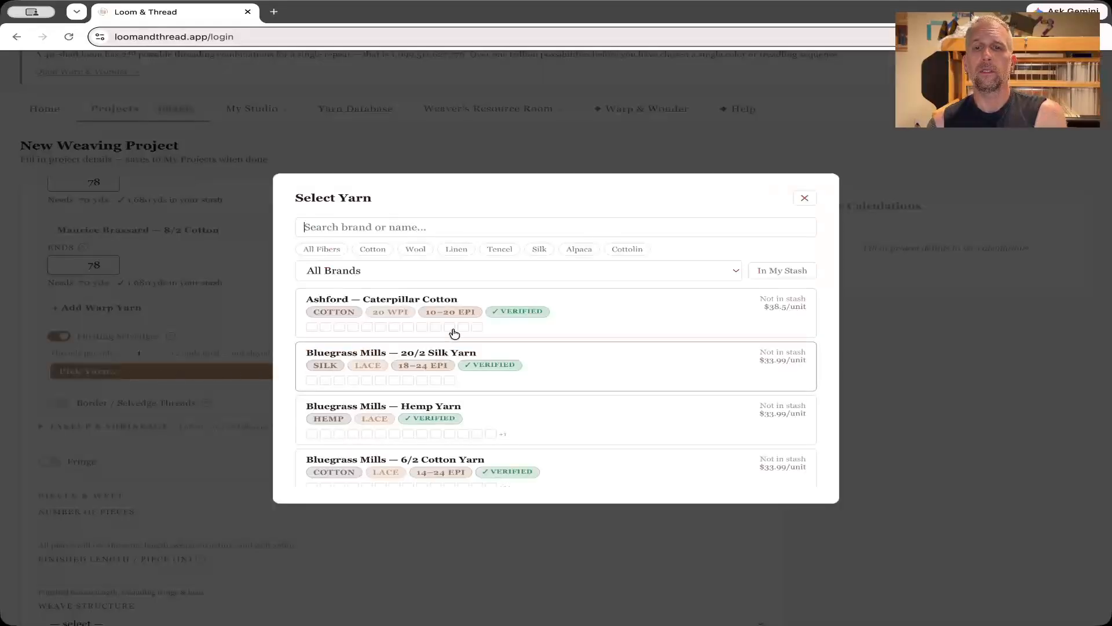
{"action": "left_click", "coordinate": [374, 250]}
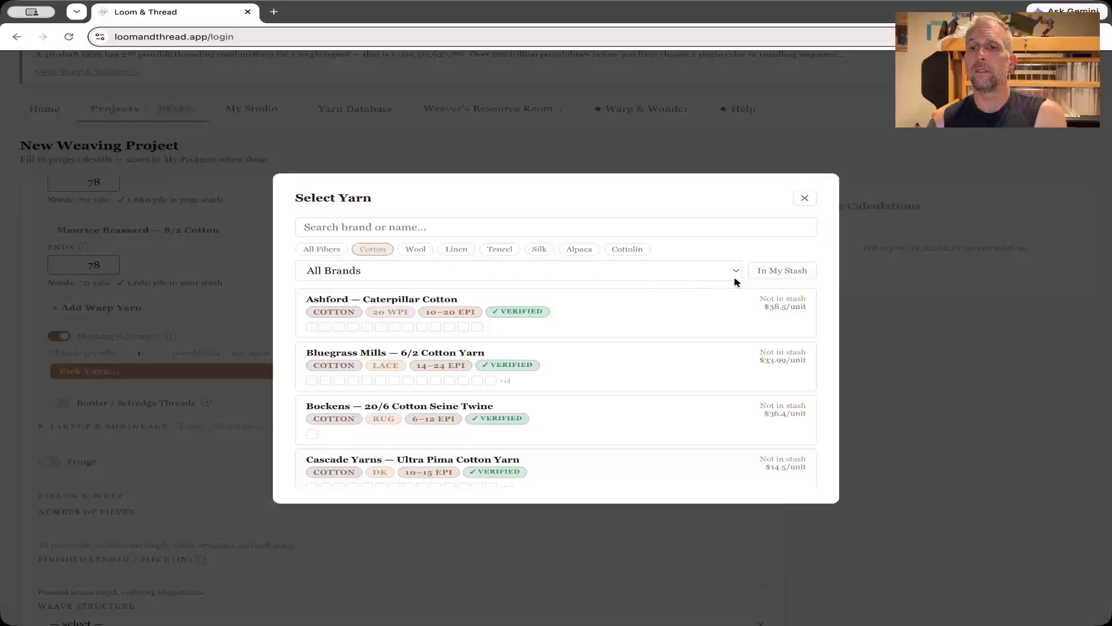
{"action": "left_click", "coordinate": [768, 273]}
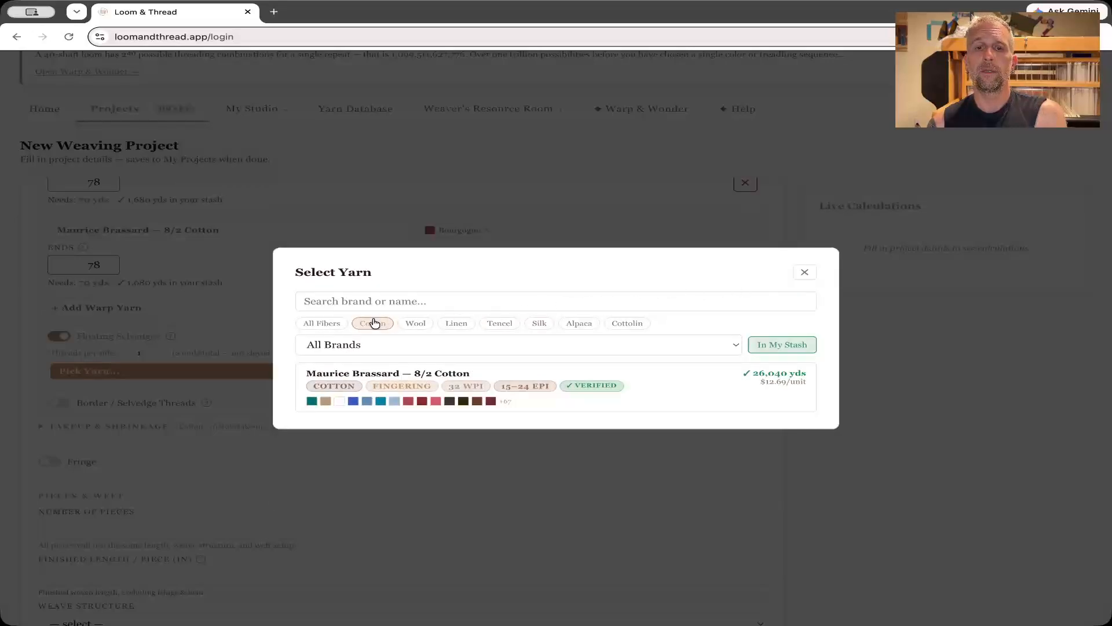
{"action": "left_click", "coordinate": [641, 401]}
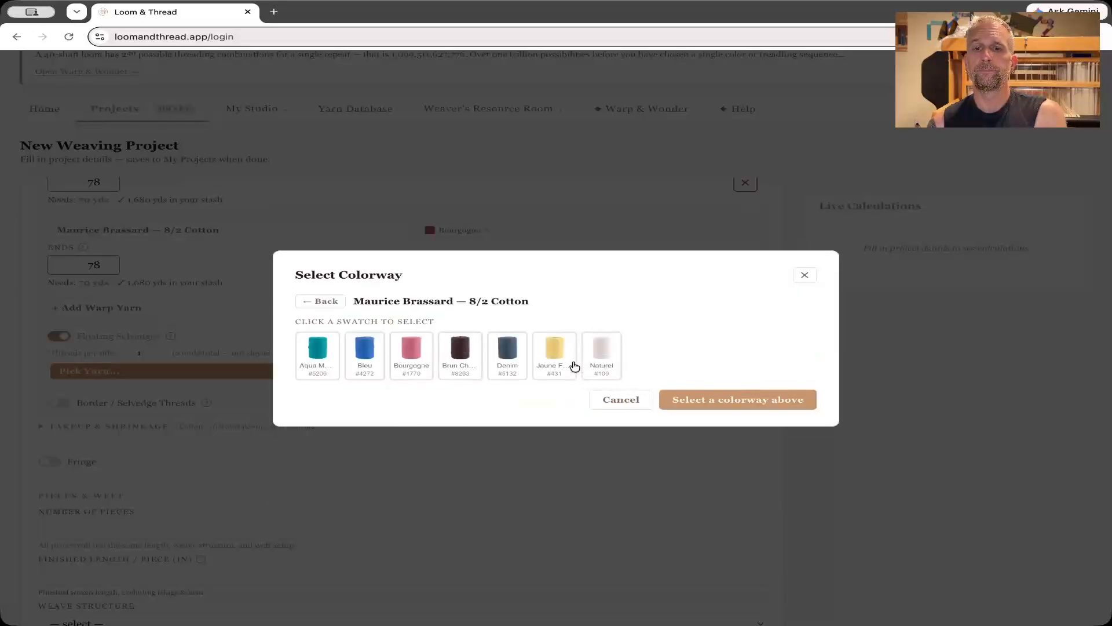
{"action": "left_click", "coordinate": [603, 352]}
{"action": "left_click", "coordinate": [763, 408]}
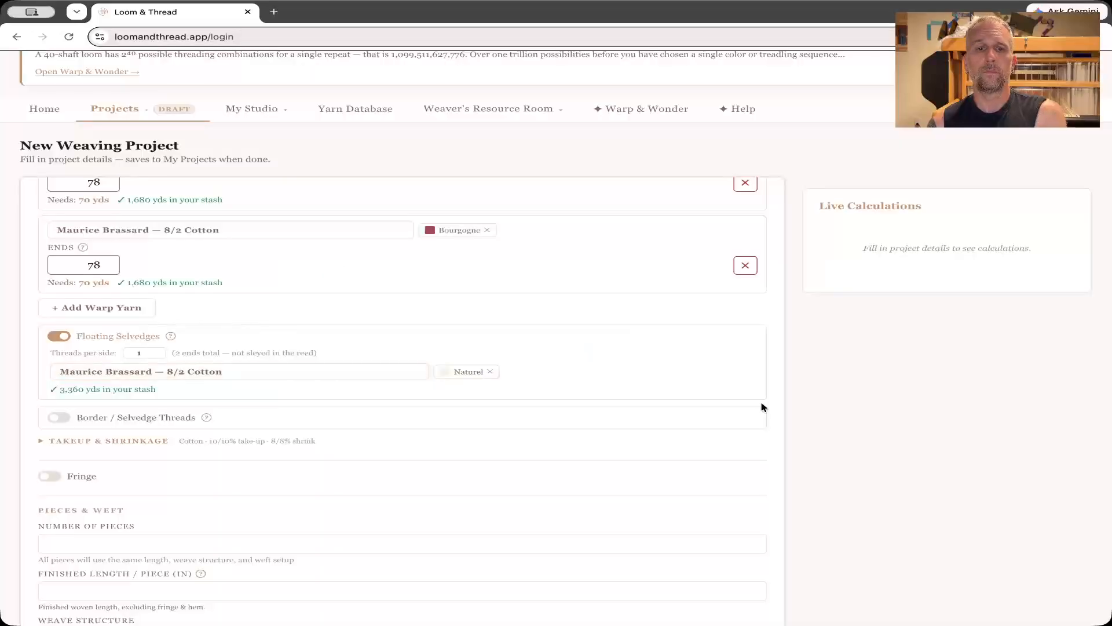
Expand the takeup and shrinkage settings and choose Cotton as the warp fiber to auto-fill the percentages.
{"action": "scroll", "coordinate": [213, 385], "scroll_direction": "down", "scroll_amount": 1}
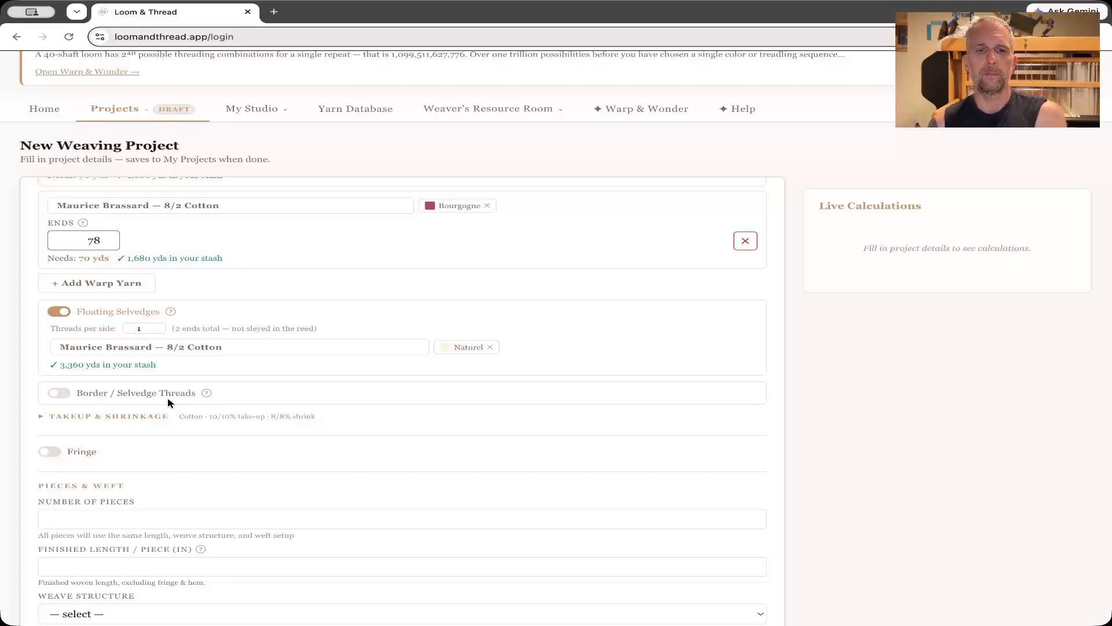
{"action": "scroll", "coordinate": [169, 403], "scroll_direction": "down", "scroll_amount": 3}
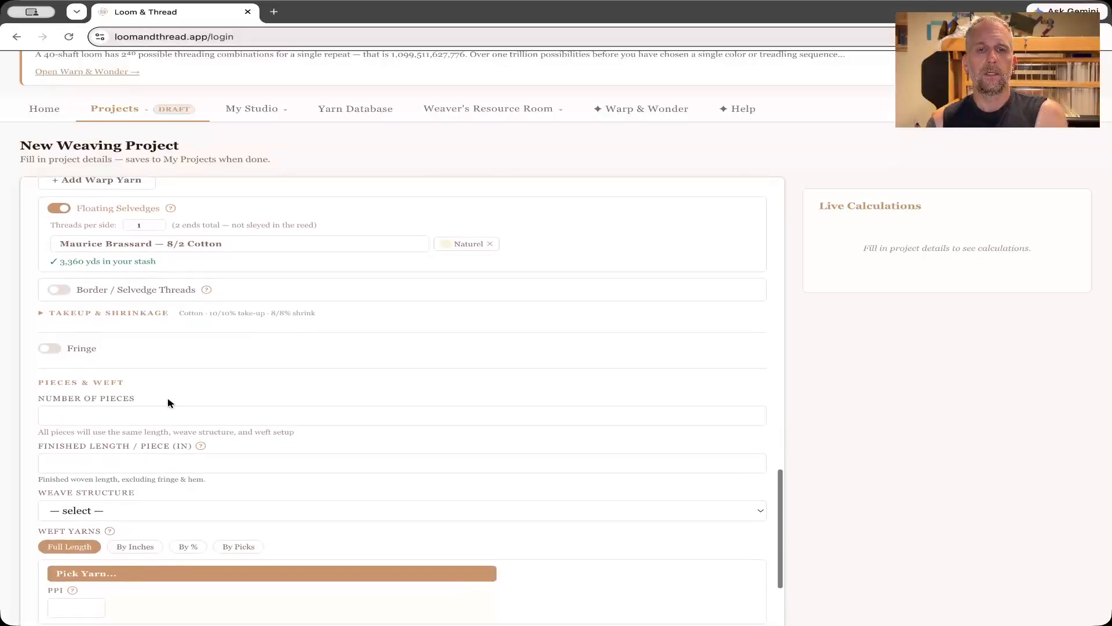
{"action": "scroll", "coordinate": [170, 402], "scroll_direction": "down", "scroll_amount": 1}
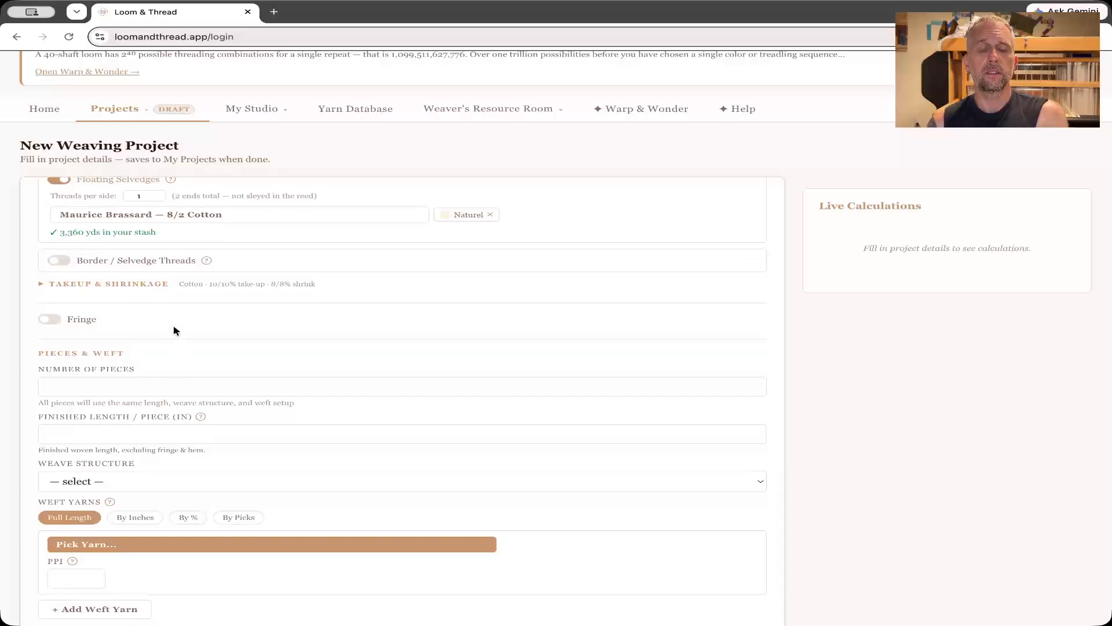
{"action": "left_click", "coordinate": [103, 284]}
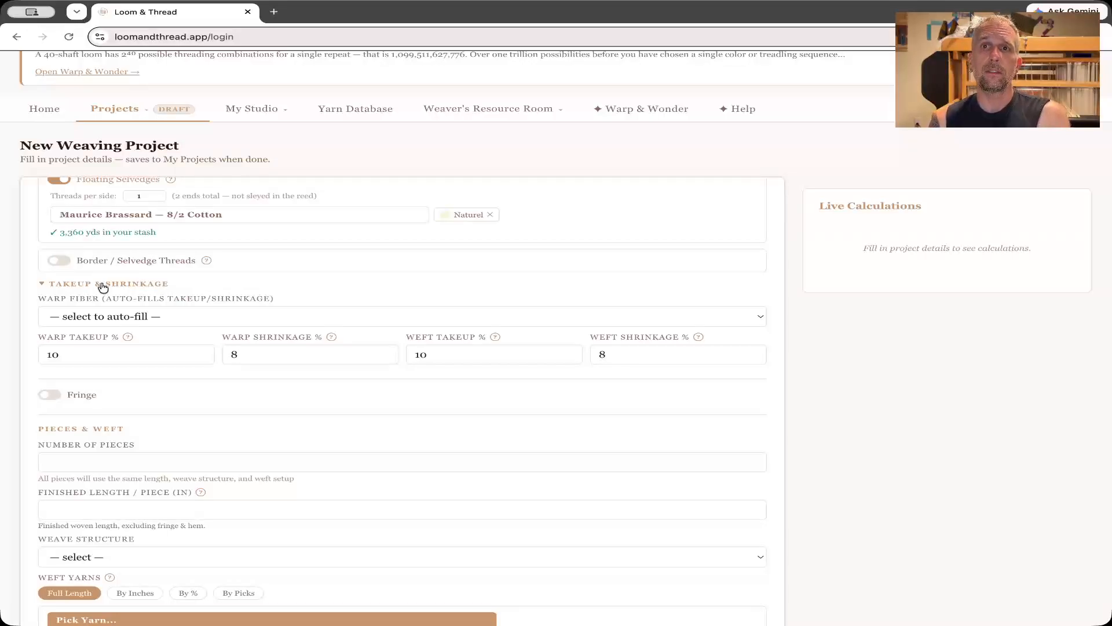
{"action": "left_click", "coordinate": [113, 317]}
{"action": "left_click", "coordinate": [111, 329]}
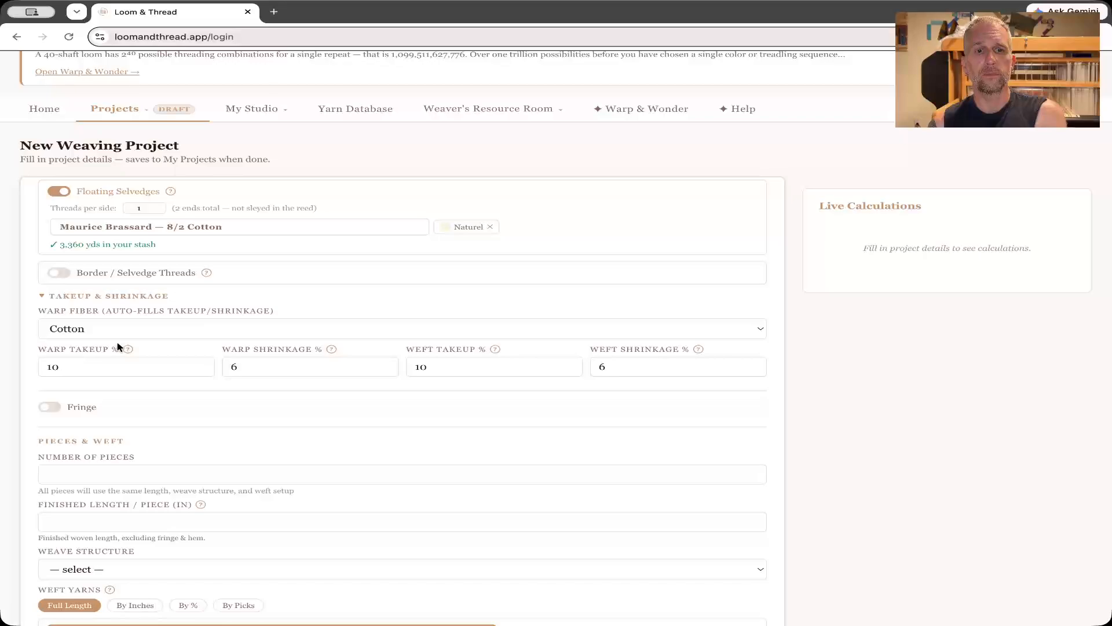
Set the number of pieces to 7 and the finished length per piece to 26 inches.
{"action": "scroll", "coordinate": [114, 349], "scroll_direction": "down", "scroll_amount": 1}
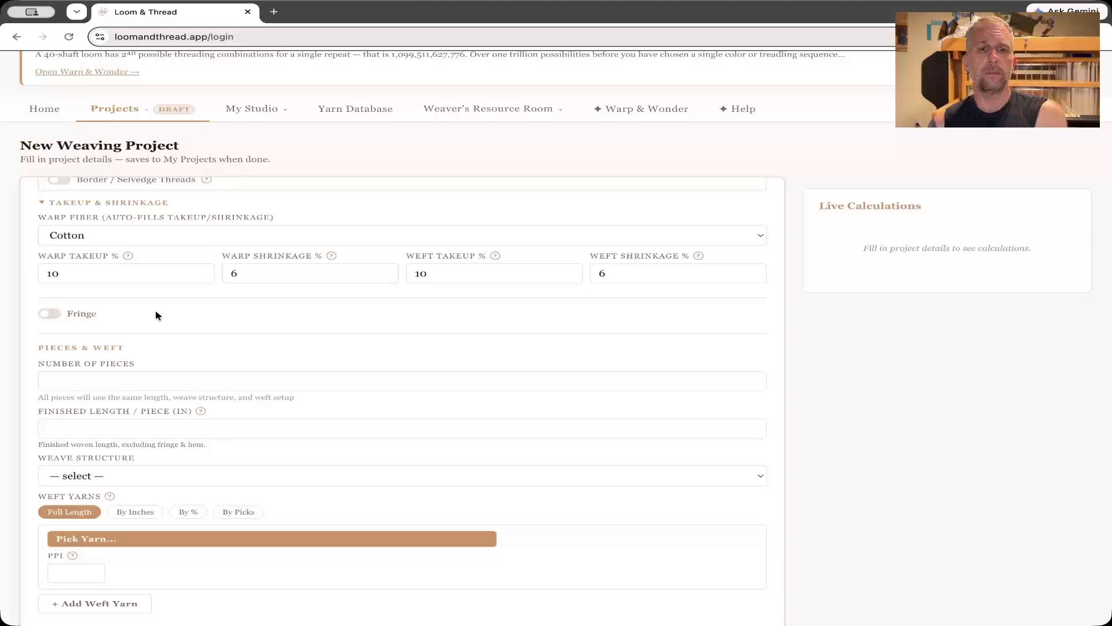
{"action": "scroll", "coordinate": [162, 316], "scroll_direction": "down", "scroll_amount": 3}
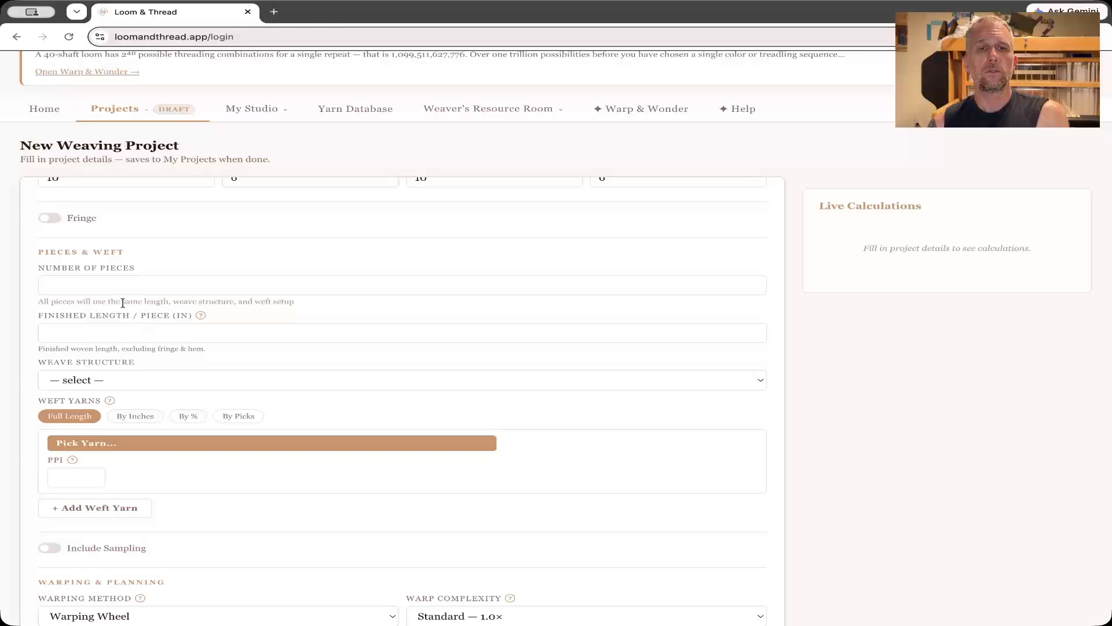
{"action": "left_click", "coordinate": [101, 286]}
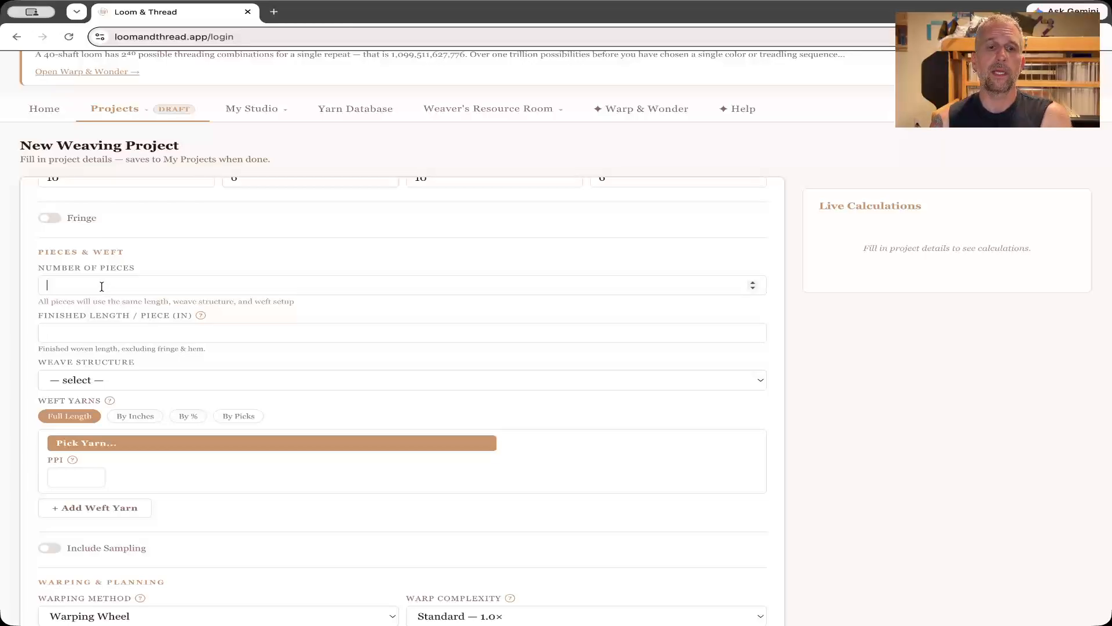
{"action": "type", "text": "7"}
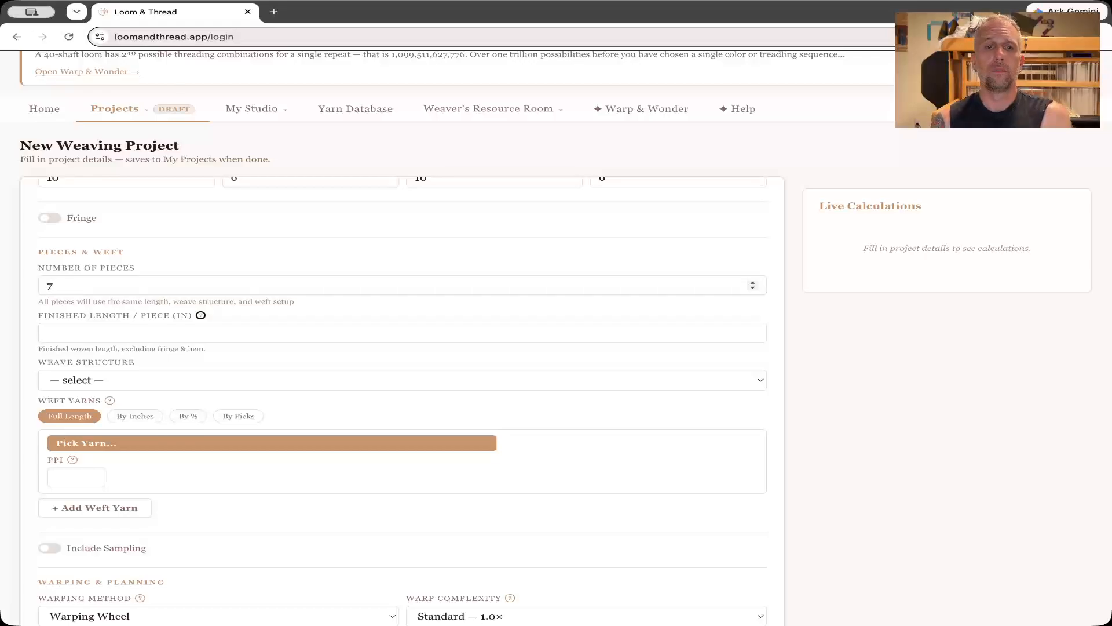
{"action": "left_click", "coordinate": [113, 332]}
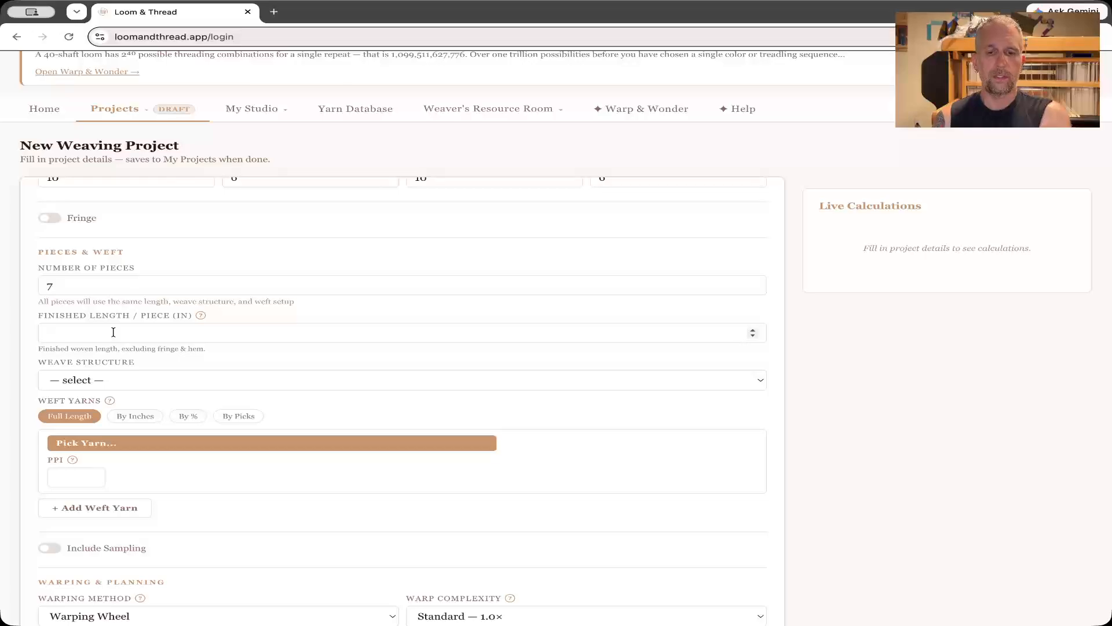
{"action": "type", "text": "26"}
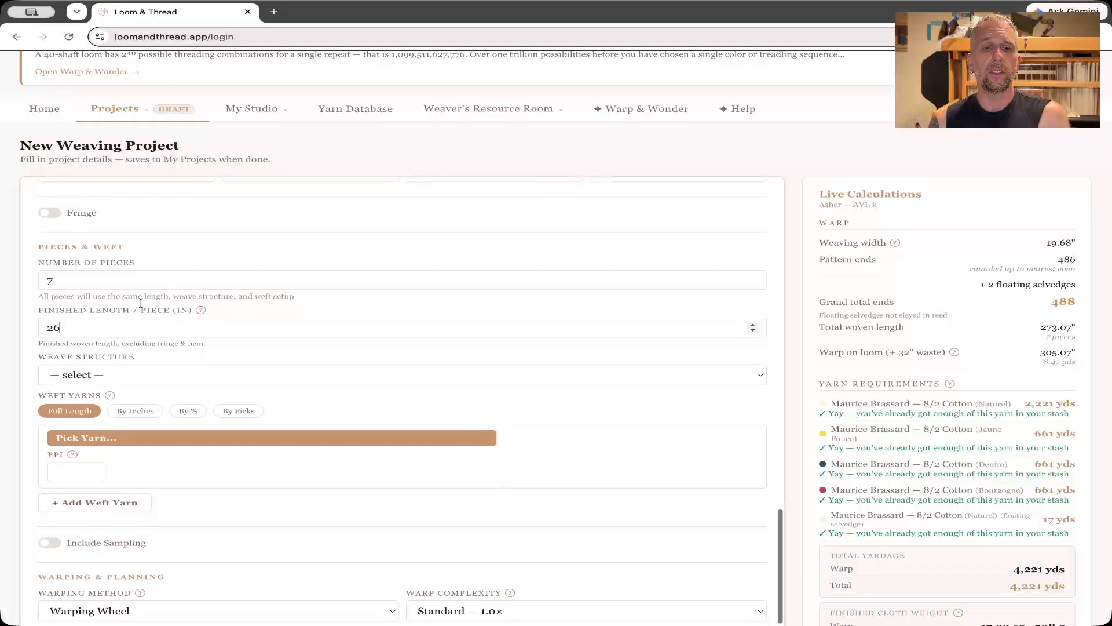
Set the weave structure to Turned Taquete and check the takeup and shrinkage percentages for it.
{"action": "scroll", "coordinate": [140, 303], "scroll_direction": "down", "scroll_amount": 3}
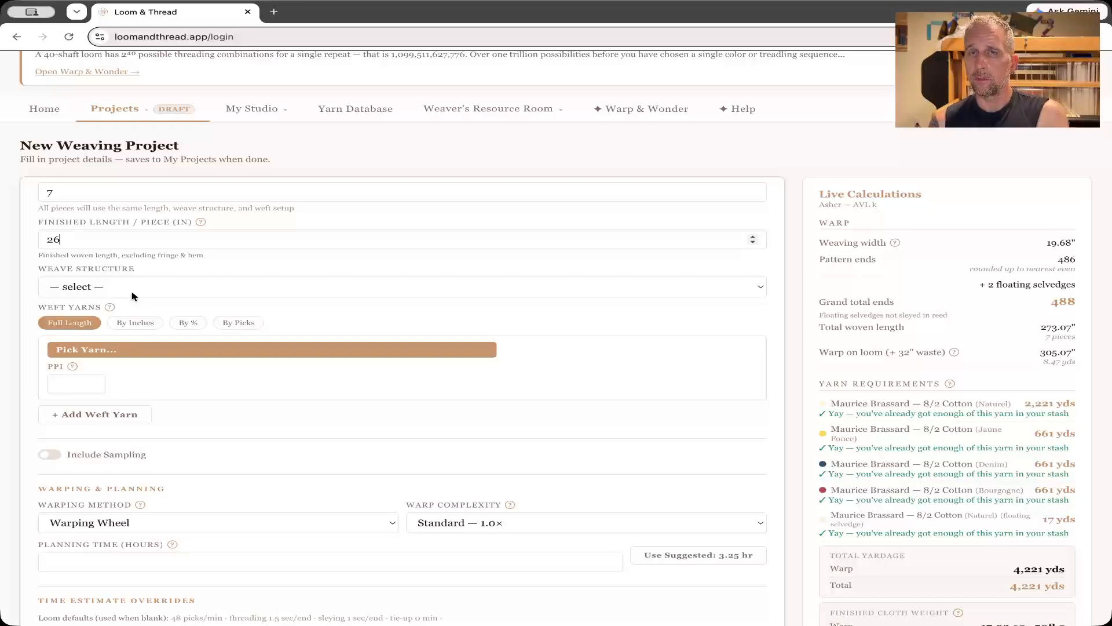
{"action": "left_click", "coordinate": [133, 296]}
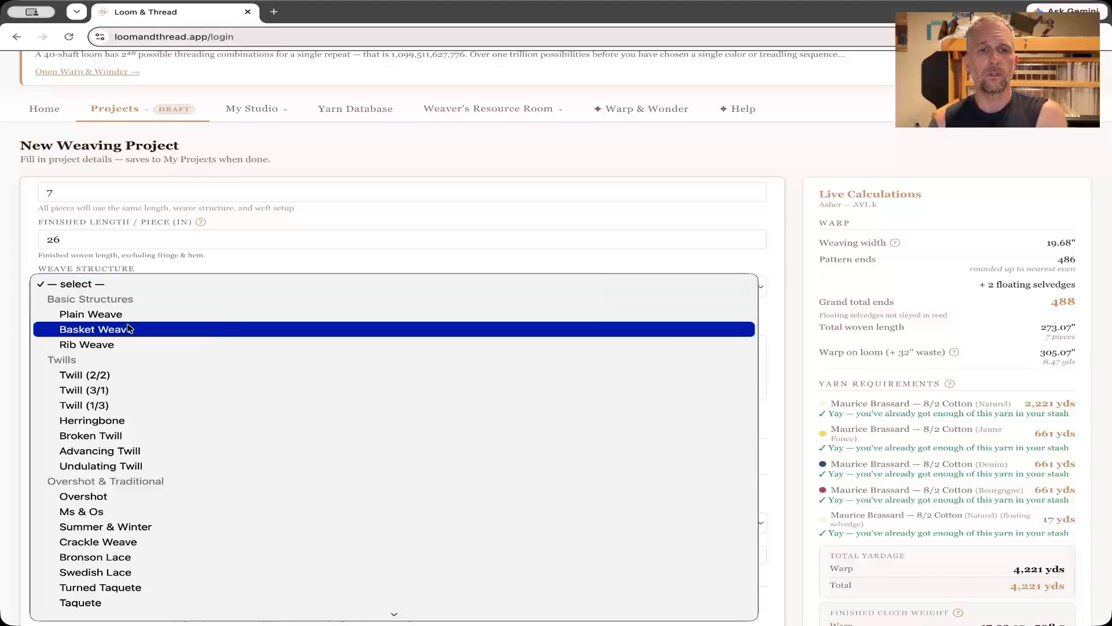
{"action": "scroll", "coordinate": [128, 328], "scroll_direction": "down", "scroll_amount": 5}
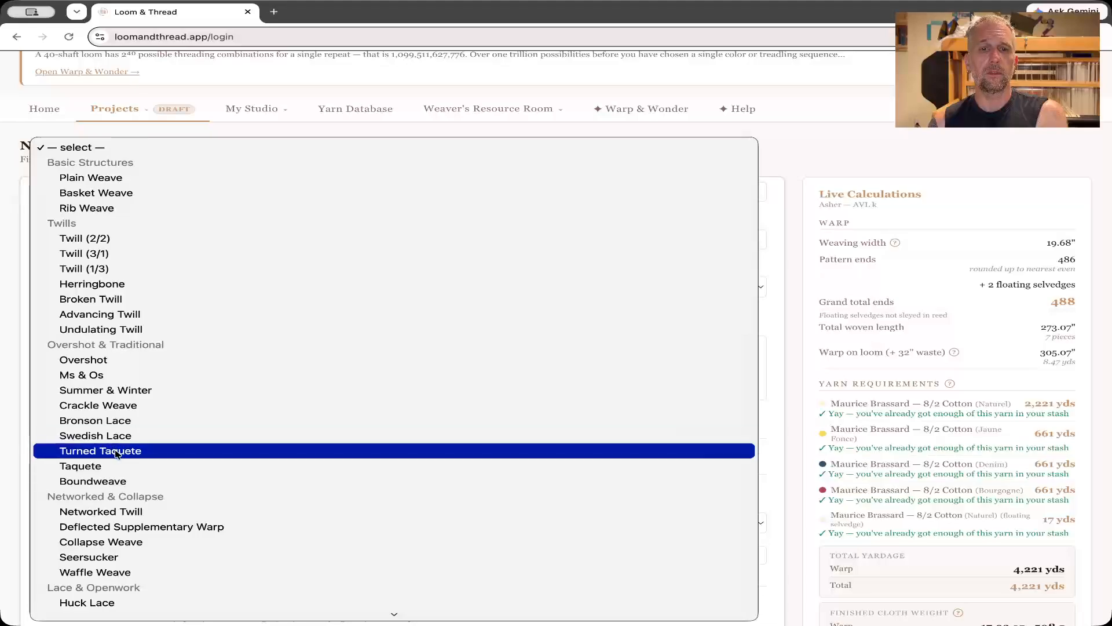
{"action": "left_click", "coordinate": [140, 452]}
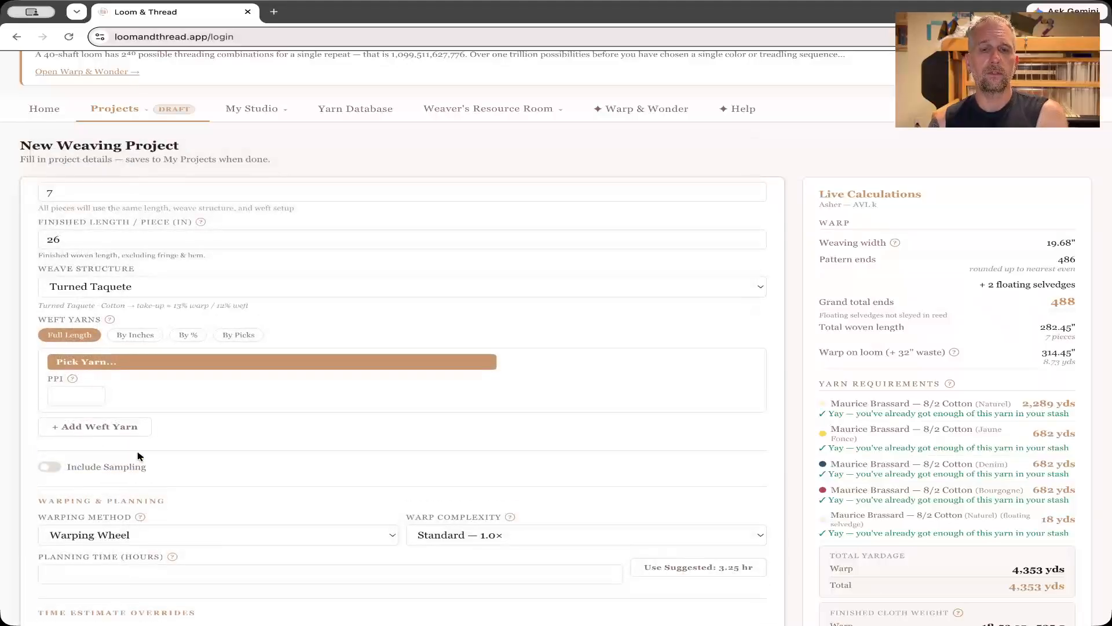
{"action": "scroll", "coordinate": [149, 363], "scroll_direction": "up", "scroll_amount": 5}
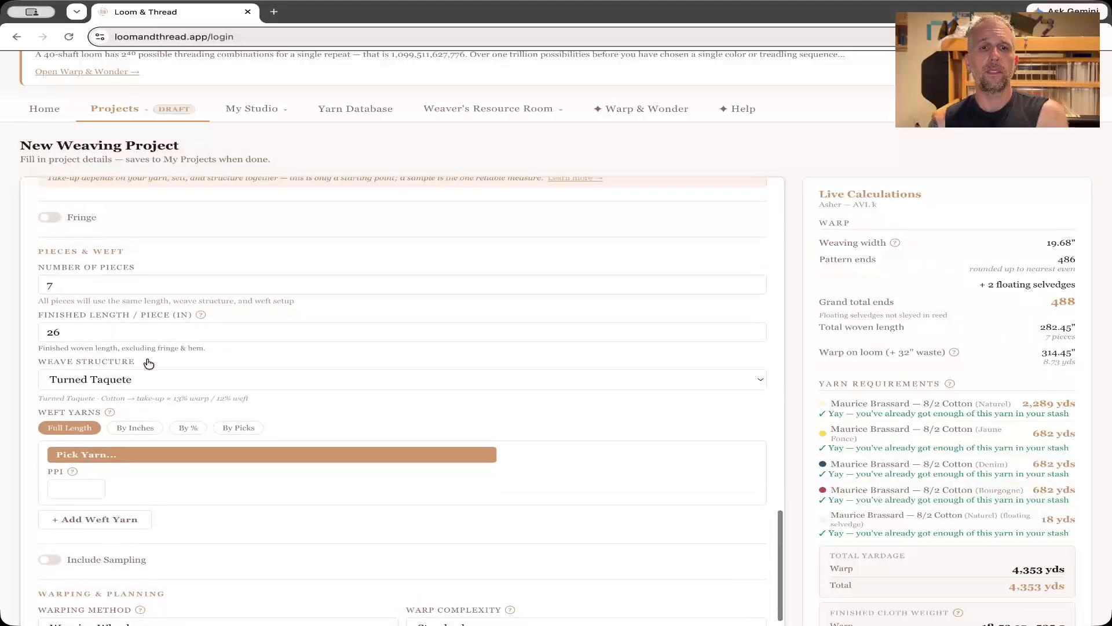
{"action": "scroll", "coordinate": [147, 363], "scroll_direction": "up", "scroll_amount": 2}
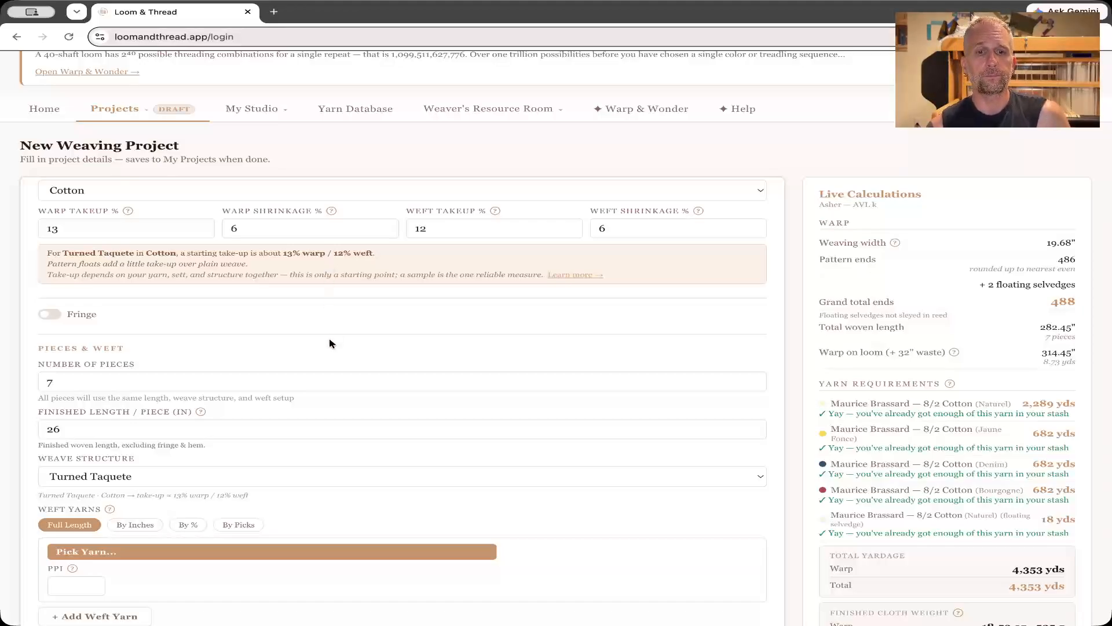
Assign Maurice Brassard 8/2 Cotton in Naturel from the stash's cotton yarns as the full-length weft yarn.
{"action": "scroll", "coordinate": [331, 343], "scroll_direction": "down", "scroll_amount": 3}
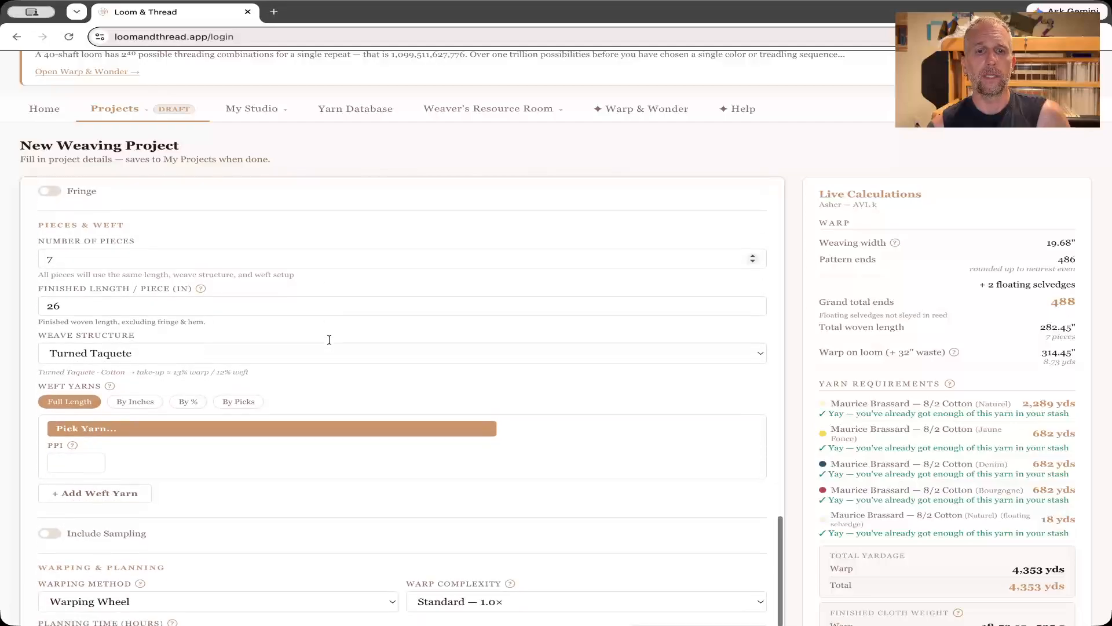
{"action": "scroll", "coordinate": [331, 344], "scroll_direction": "down", "scroll_amount": 2}
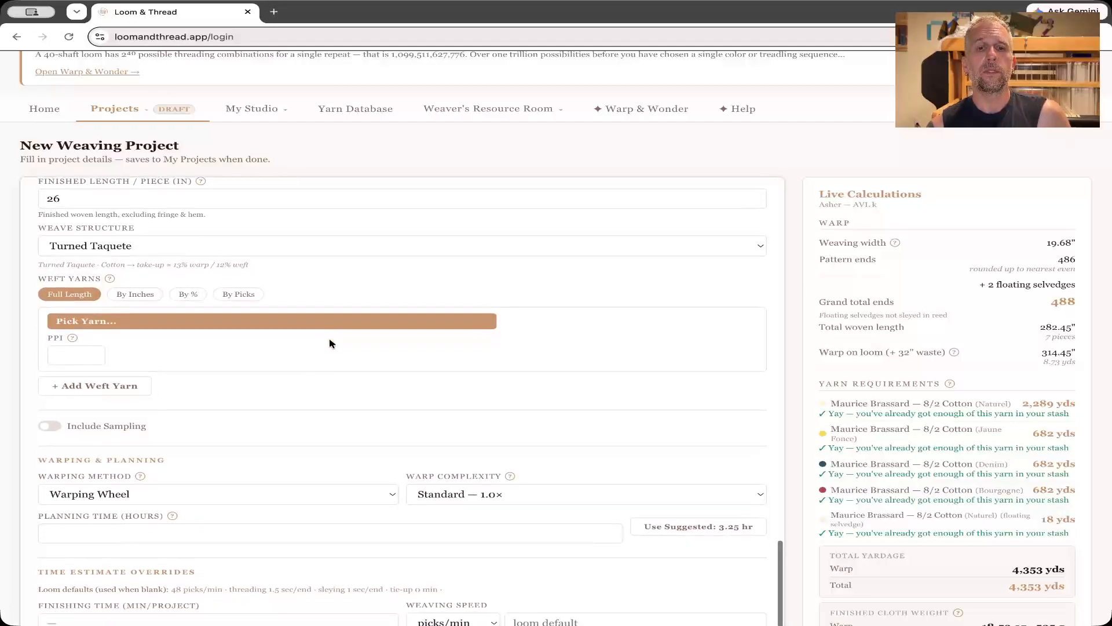
{"action": "left_click", "coordinate": [197, 327]}
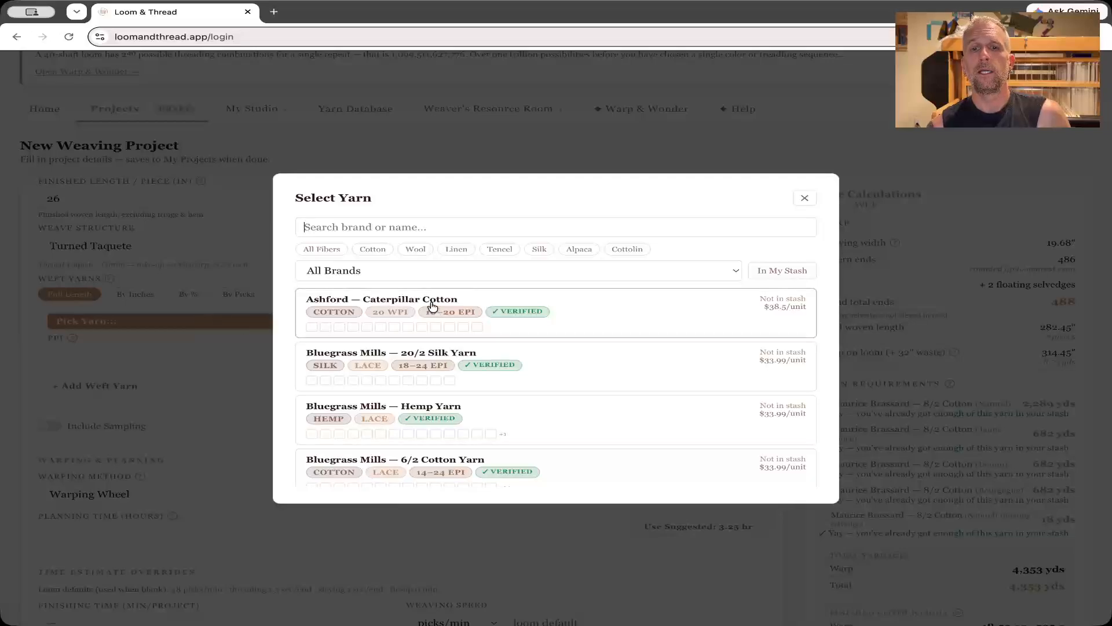
{"action": "left_click", "coordinate": [374, 251]}
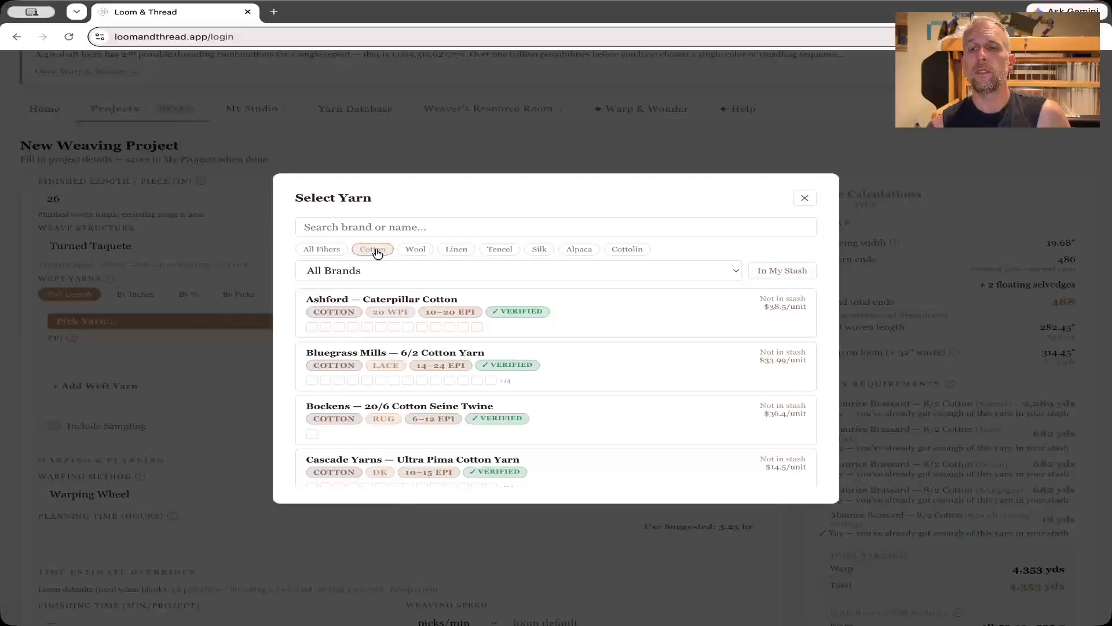
{"action": "left_click", "coordinate": [779, 276]}
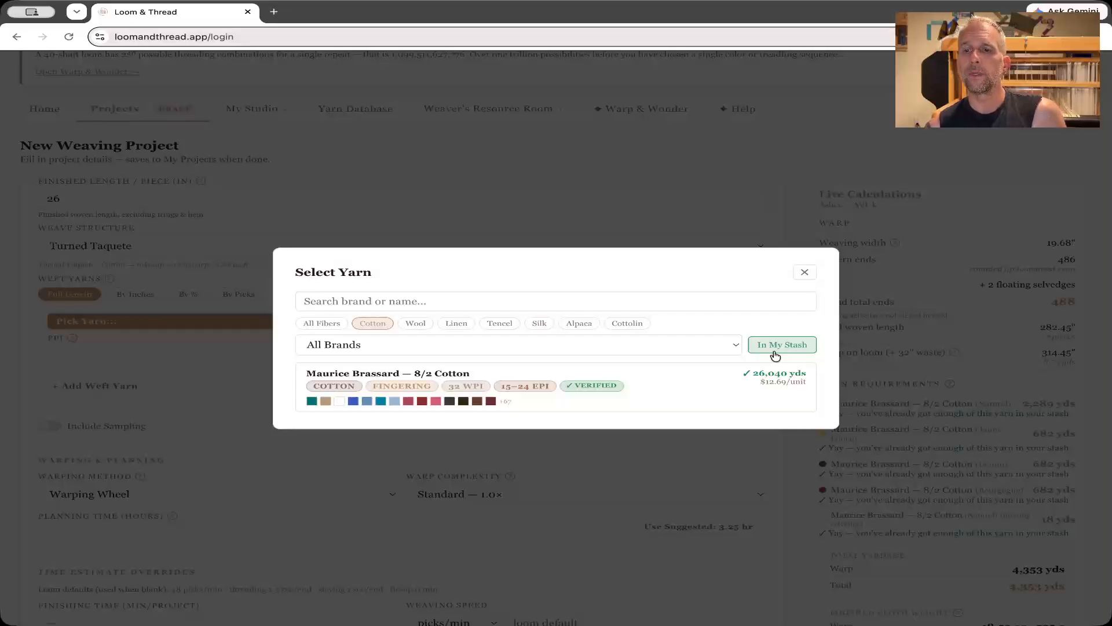
{"action": "left_click", "coordinate": [678, 392]}
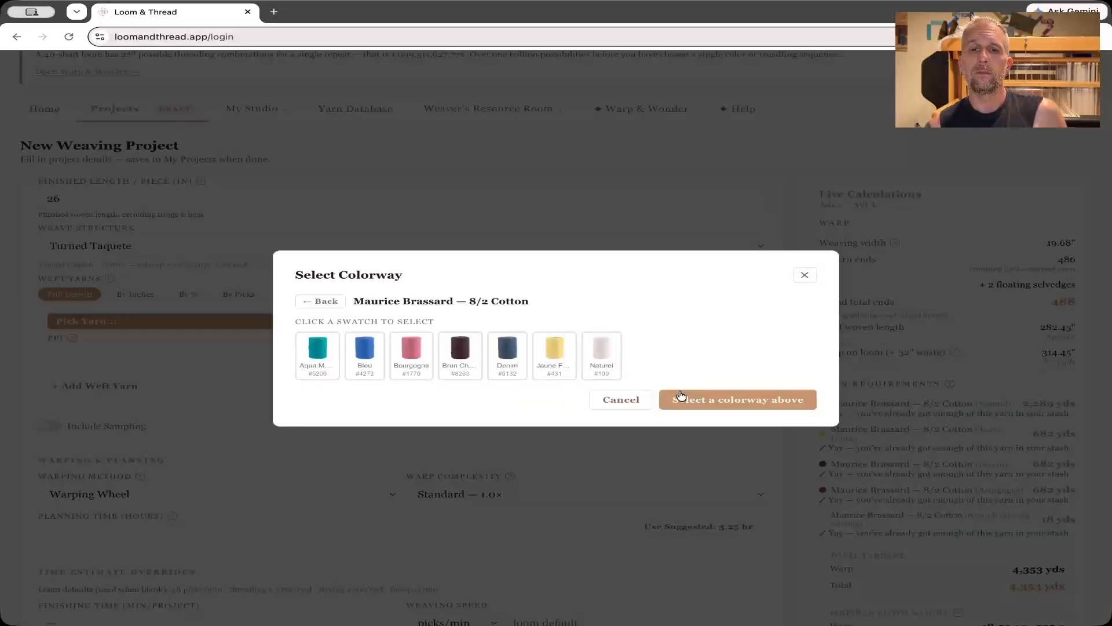
{"action": "left_click", "coordinate": [605, 354]}
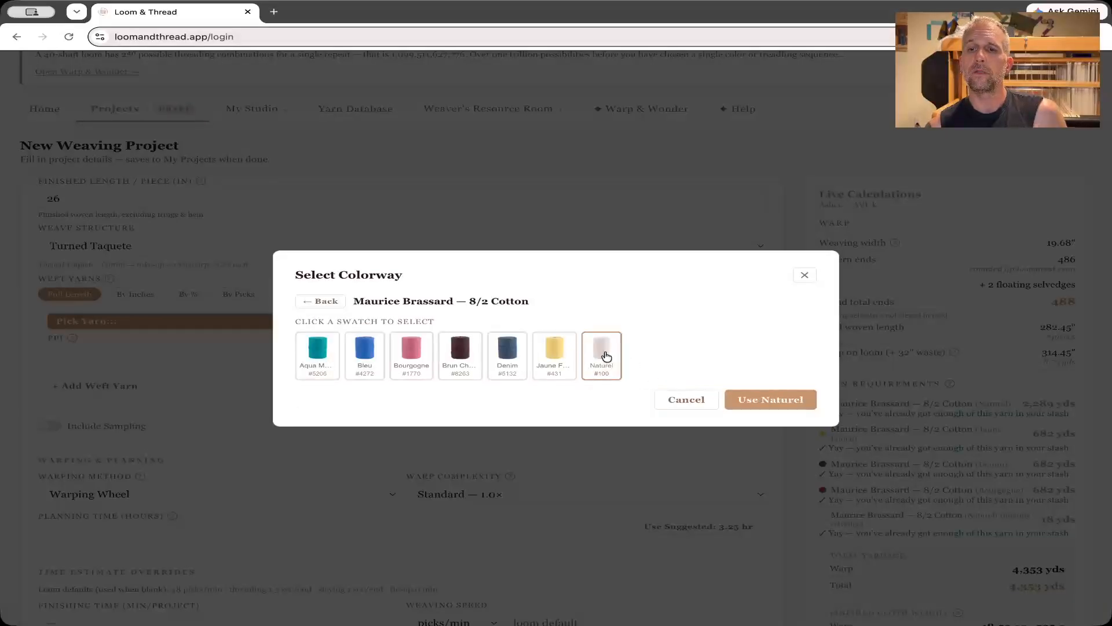
{"action": "left_click", "coordinate": [790, 401]}
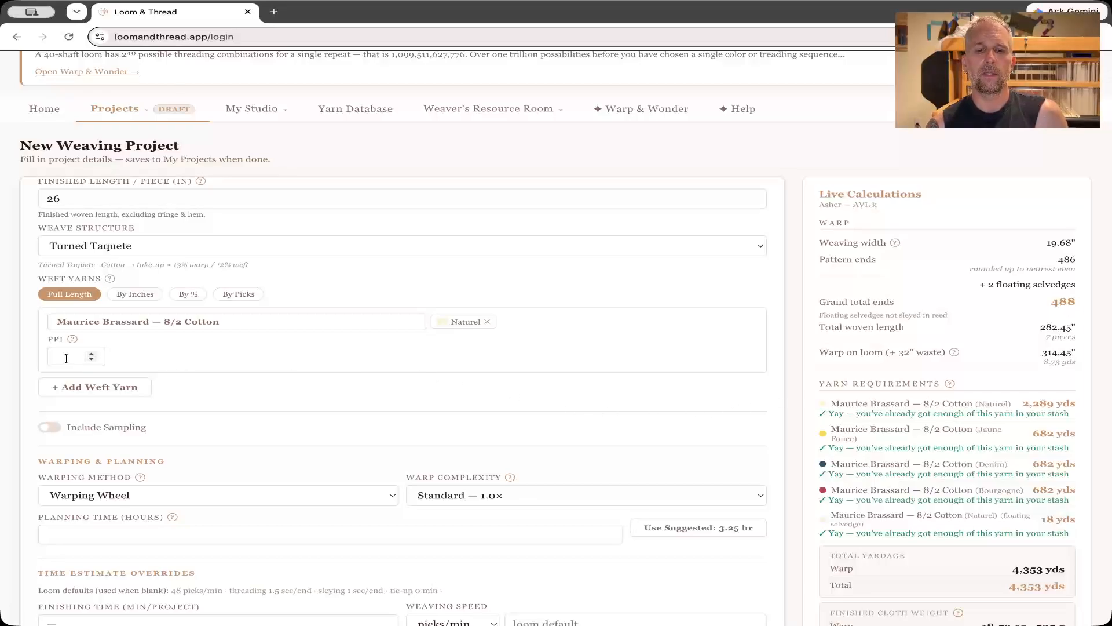
Set the Naturel weft yarn's picks per inch to 24.
{"action": "type", "text": "24"}
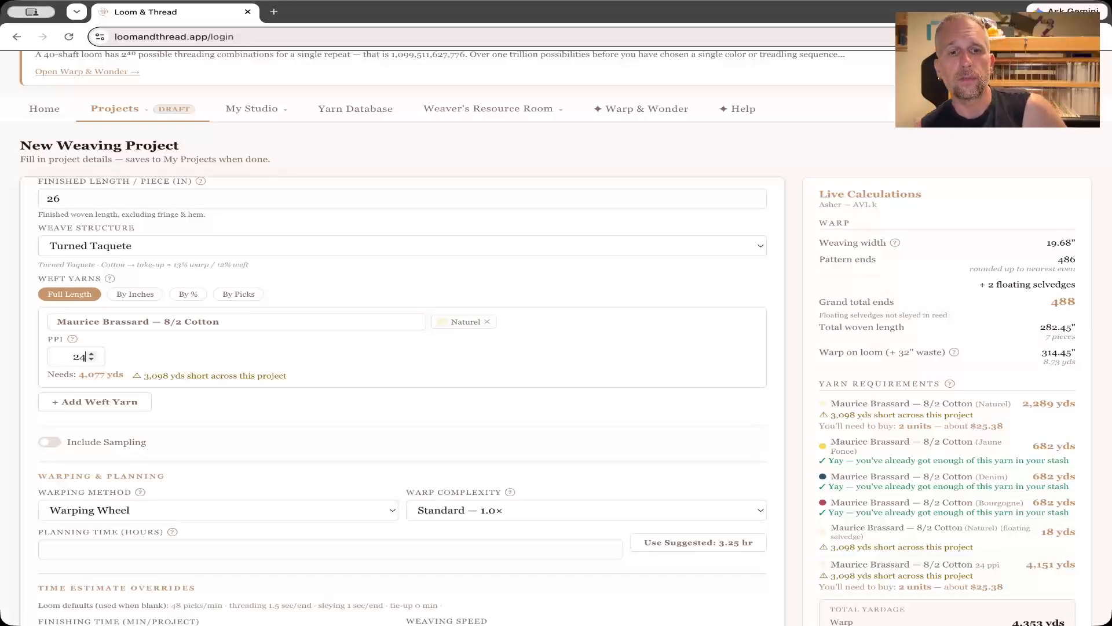
{"action": "scroll", "coordinate": [242, 371], "scroll_direction": "down", "scroll_amount": 1}
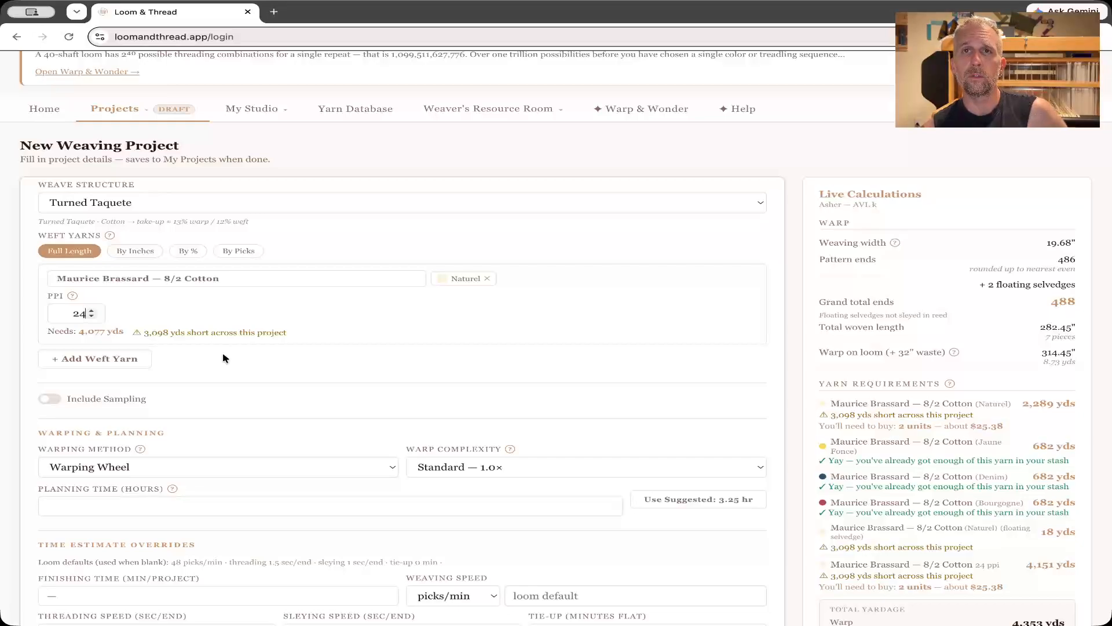
{"action": "scroll", "coordinate": [224, 388], "scroll_direction": "down", "scroll_amount": 1}
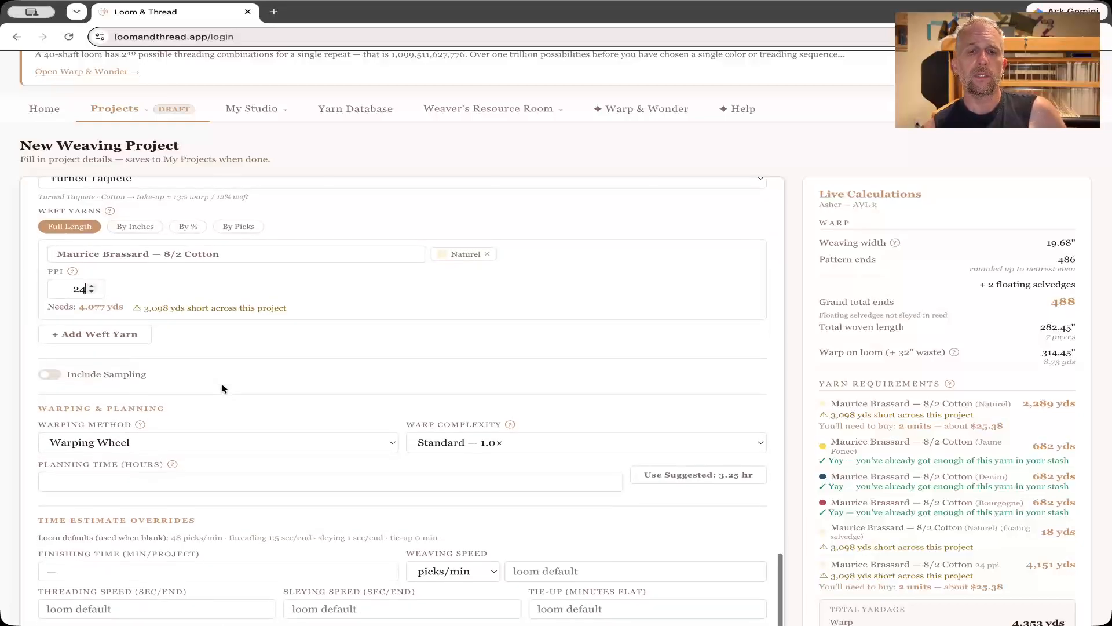
{"action": "scroll", "coordinate": [223, 388], "scroll_direction": "down", "scroll_amount": 1}
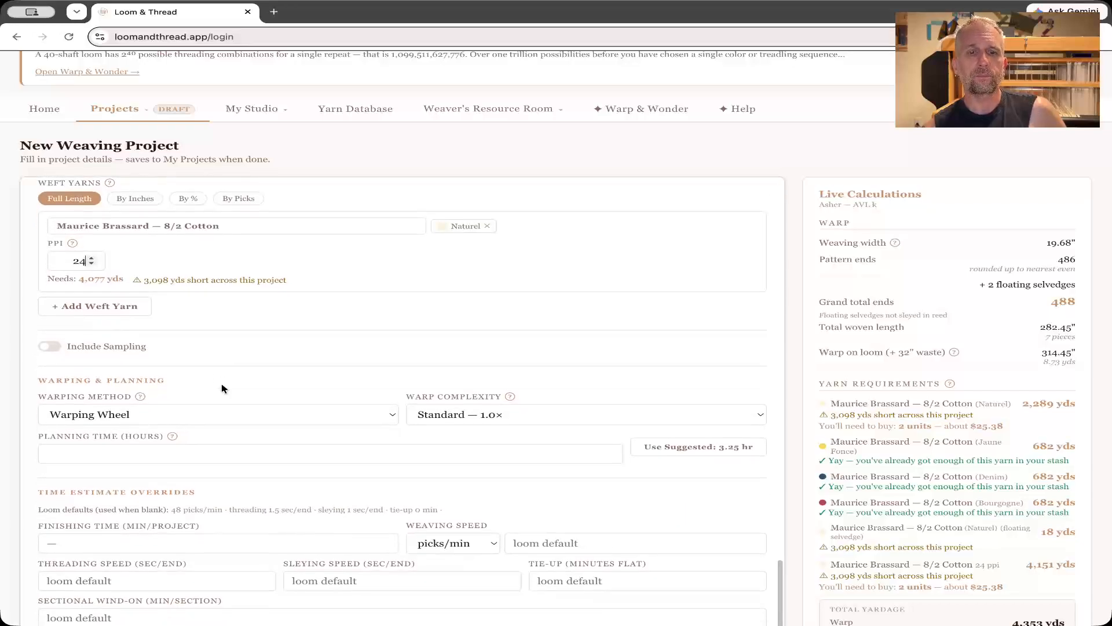
{"action": "left_click", "coordinate": [87, 265]}
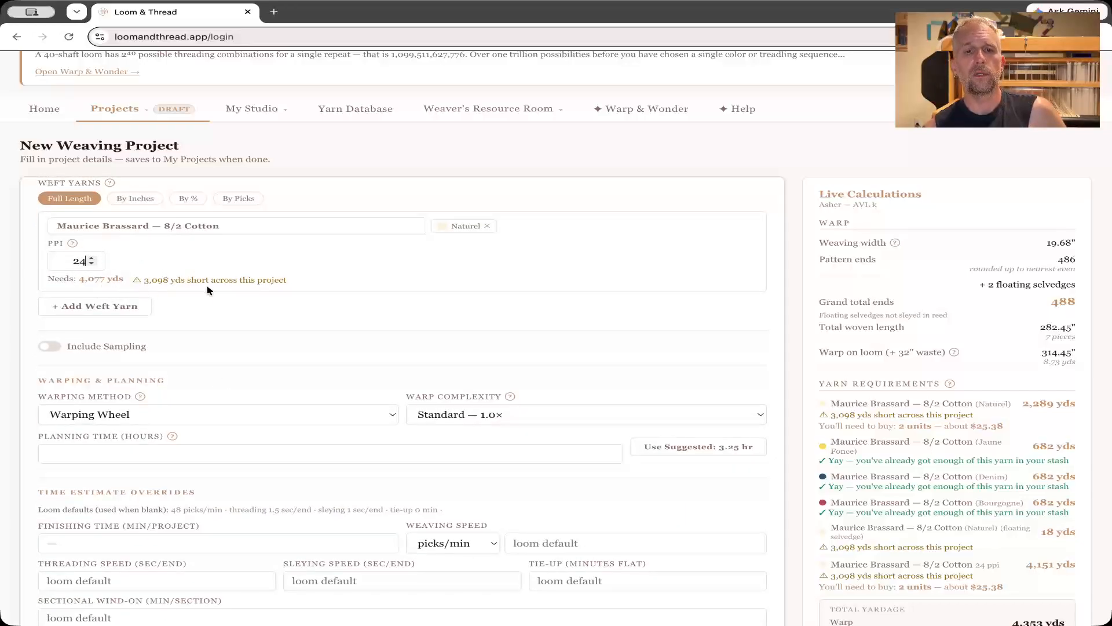
Include sampling in the project and set the sampling warp length to 1 yard.
{"action": "scroll", "coordinate": [206, 322], "scroll_direction": "down", "scroll_amount": 1}
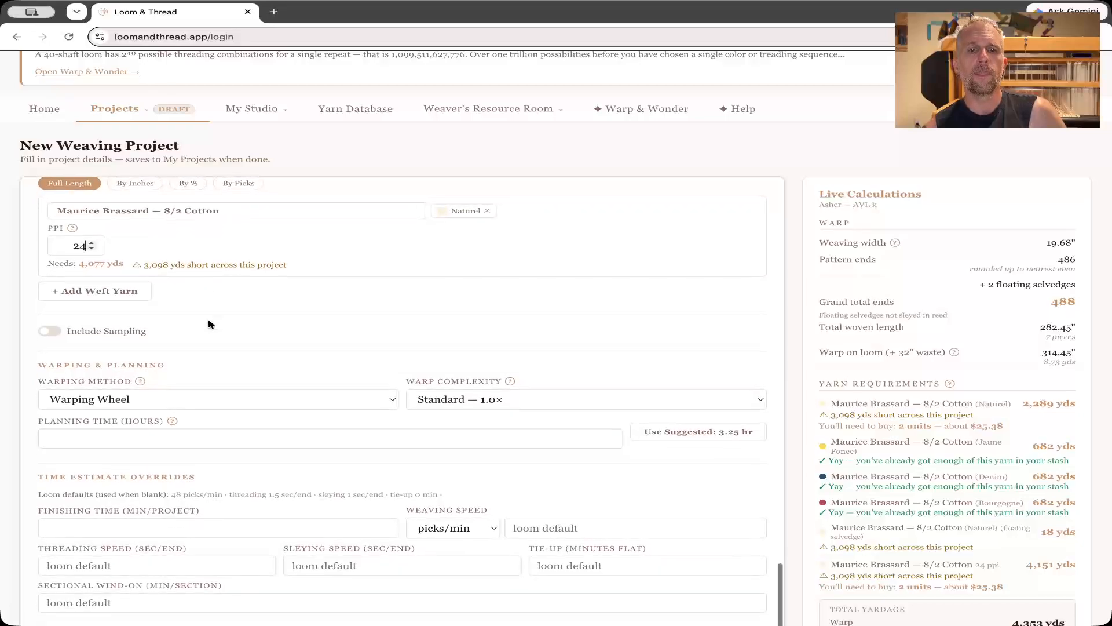
{"action": "left_click", "coordinate": [48, 334]}
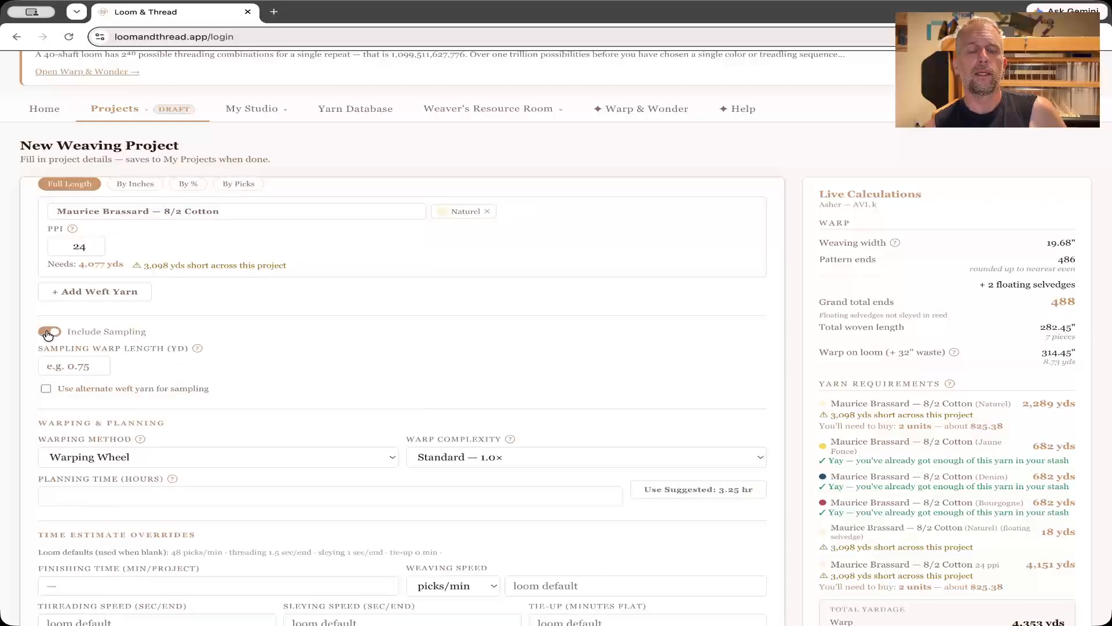
{"action": "left_click", "coordinate": [98, 363]}
{"action": "left_click", "coordinate": [98, 363]}
{"action": "left_click", "coordinate": [98, 363]}
{"action": "left_click", "coordinate": [97, 363]}
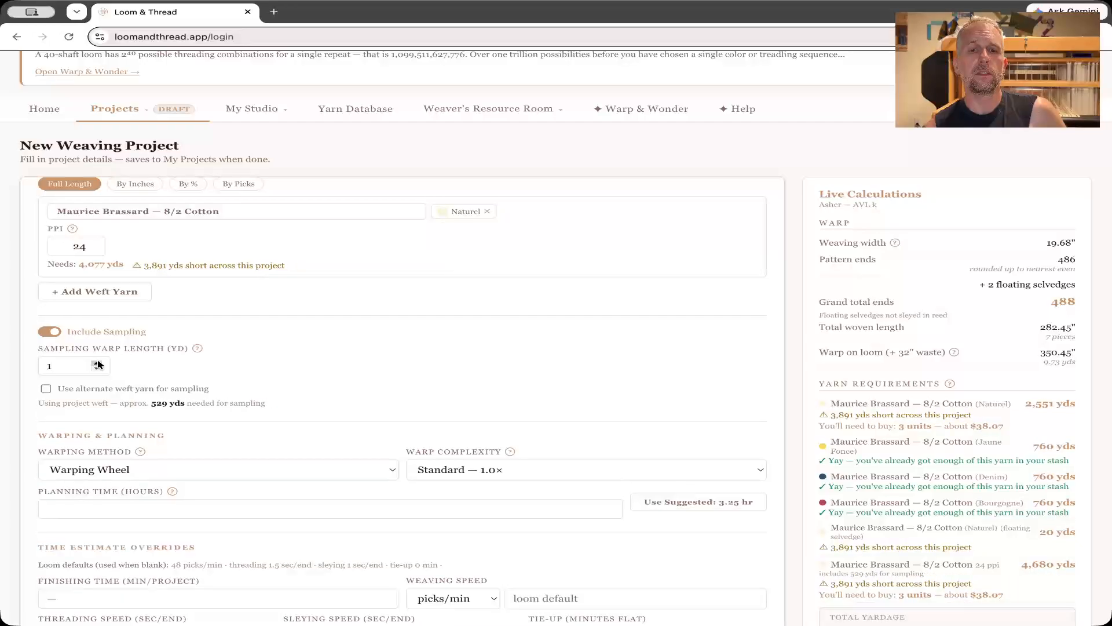
Review the available warp complexity and warping method options in the warping and planning settings.
{"action": "scroll", "coordinate": [217, 373], "scroll_direction": "down", "scroll_amount": 2}
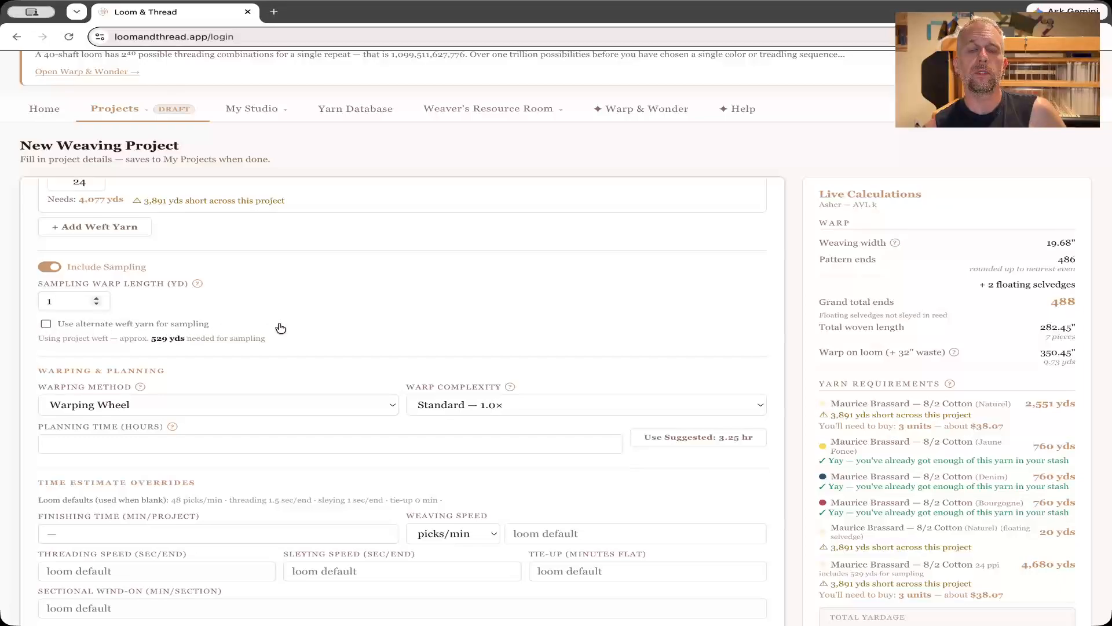
{"action": "scroll", "coordinate": [280, 328], "scroll_direction": "down", "scroll_amount": 1}
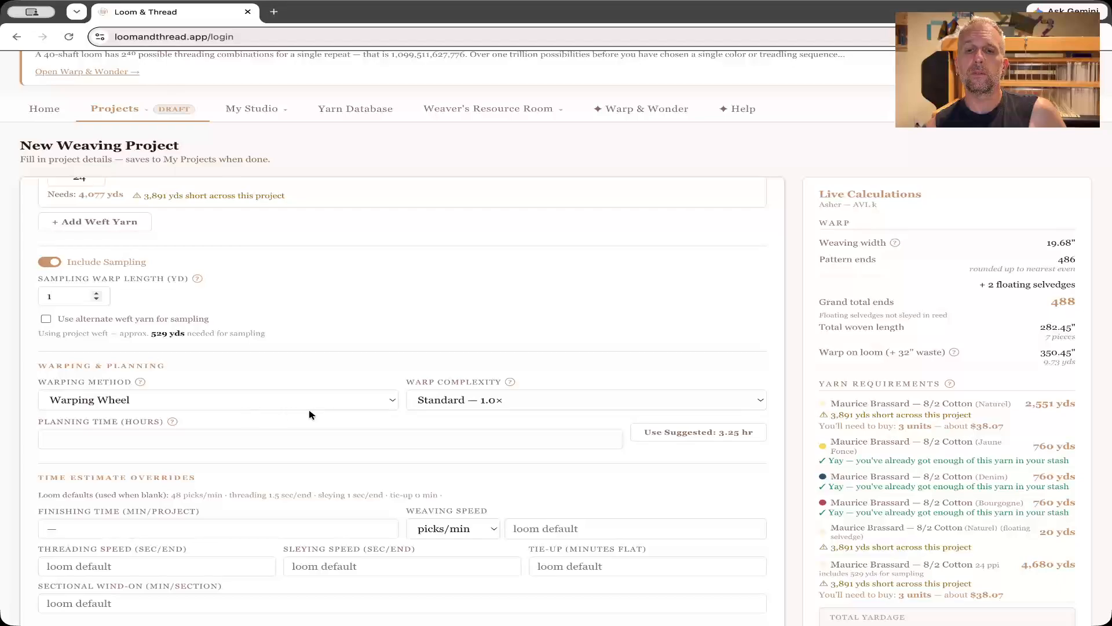
{"action": "left_click", "coordinate": [460, 404]}
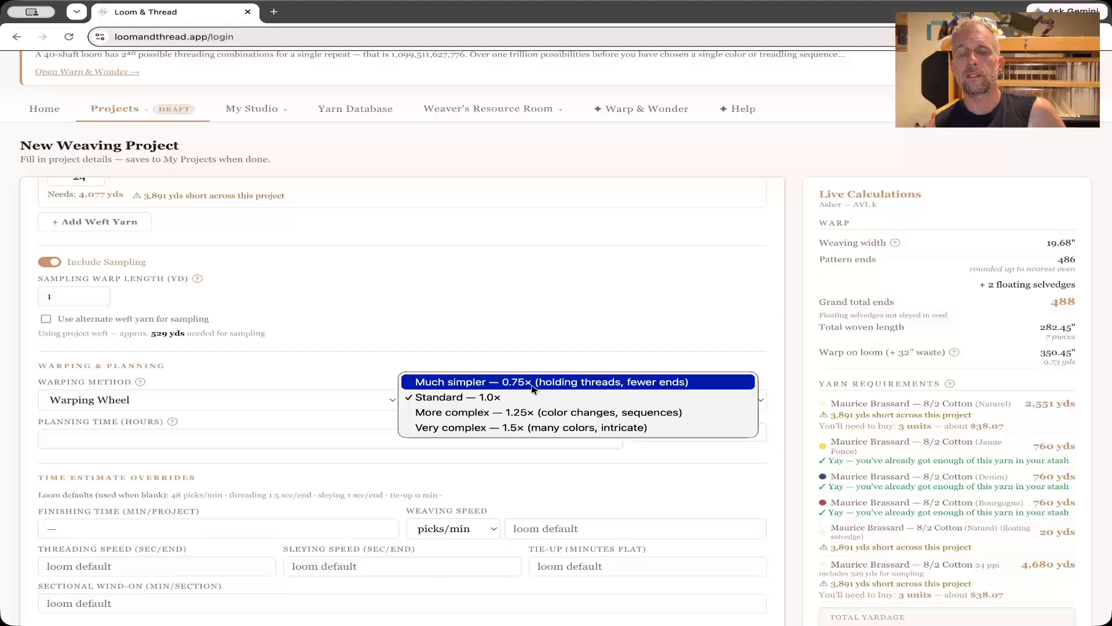
{"action": "left_click", "coordinate": [451, 355]}
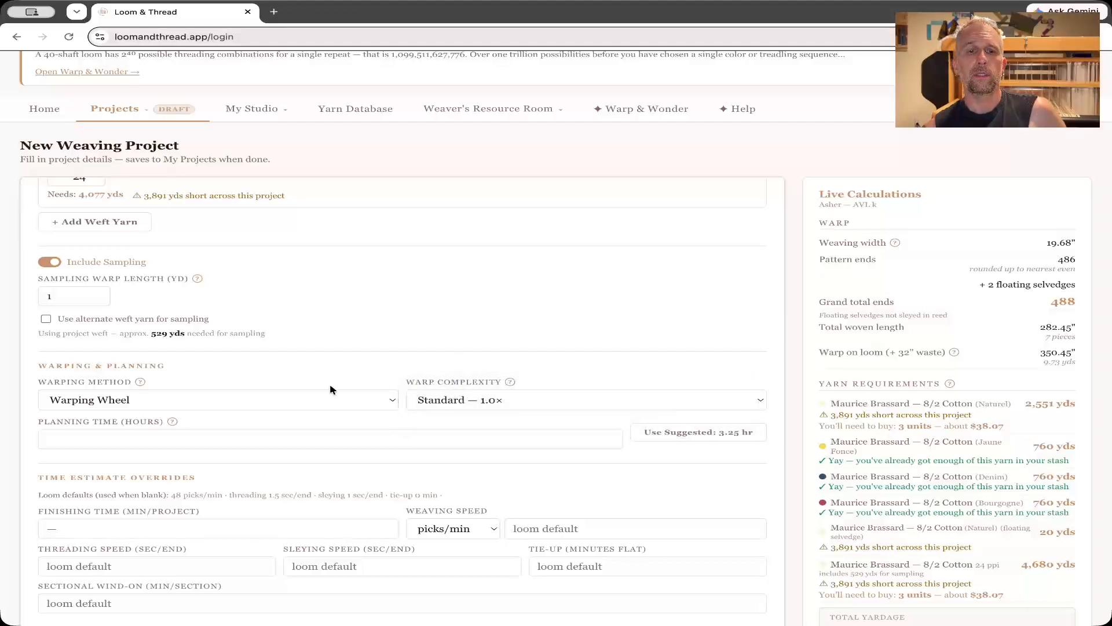
{"action": "left_click", "coordinate": [172, 405]}
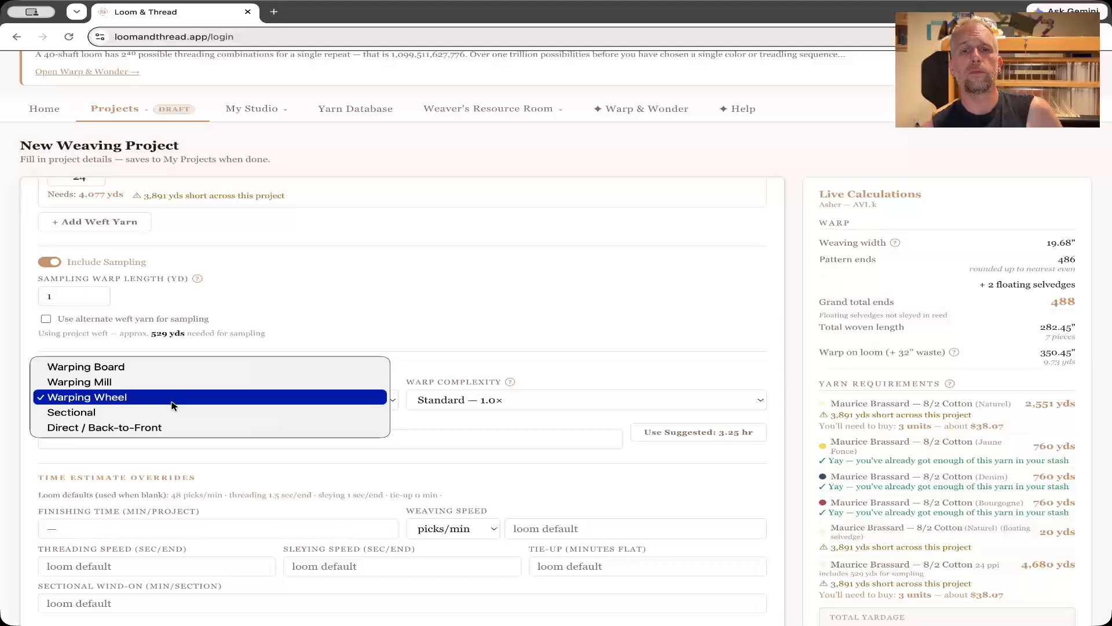
{"action": "left_click", "coordinate": [327, 333]}
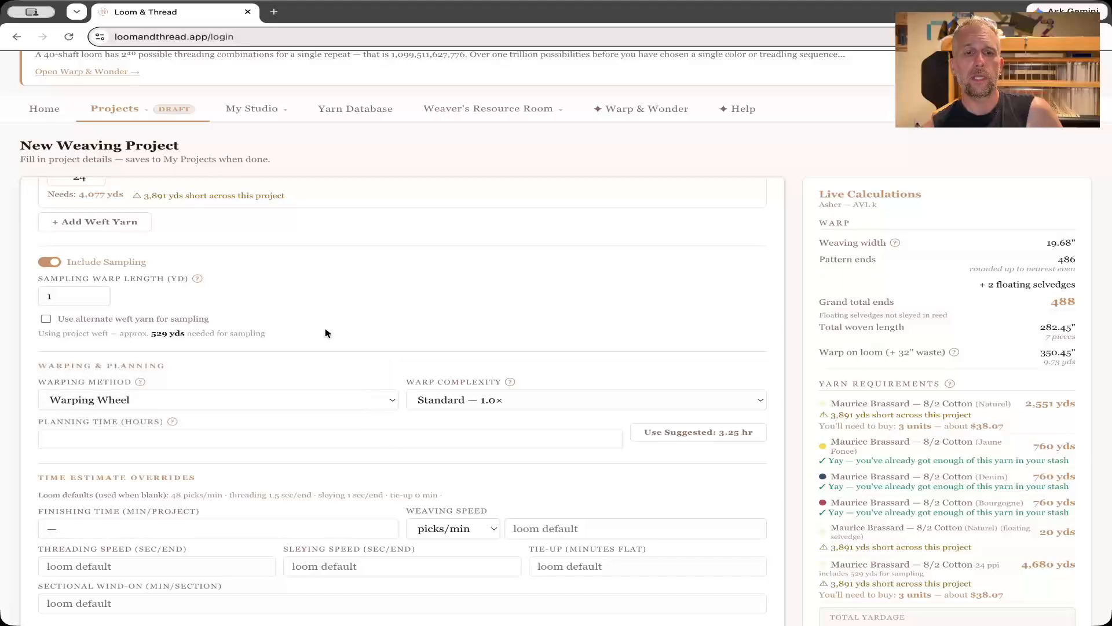
Set the project's planning time to 2.25 hours.
{"action": "left_click", "coordinate": [266, 442]}
{"action": "type", "text": "-5.25"}
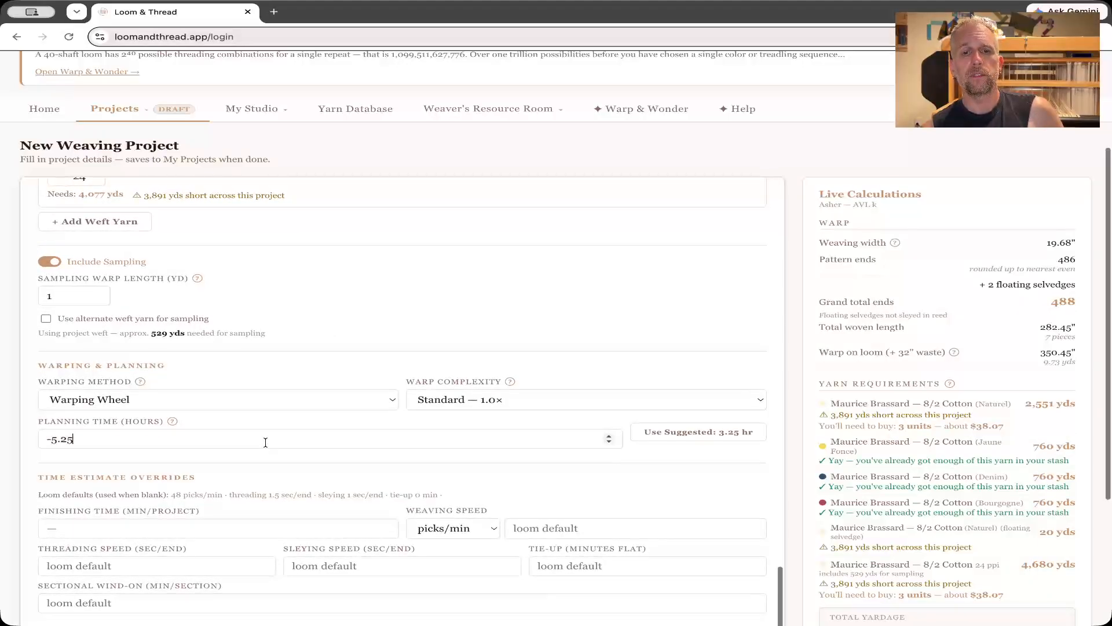
{"action": "scroll", "coordinate": [265, 442], "scroll_direction": "down", "scroll_amount": 1}
{"action": "scroll", "coordinate": [266, 442], "scroll_direction": "up", "scroll_amount": 2}
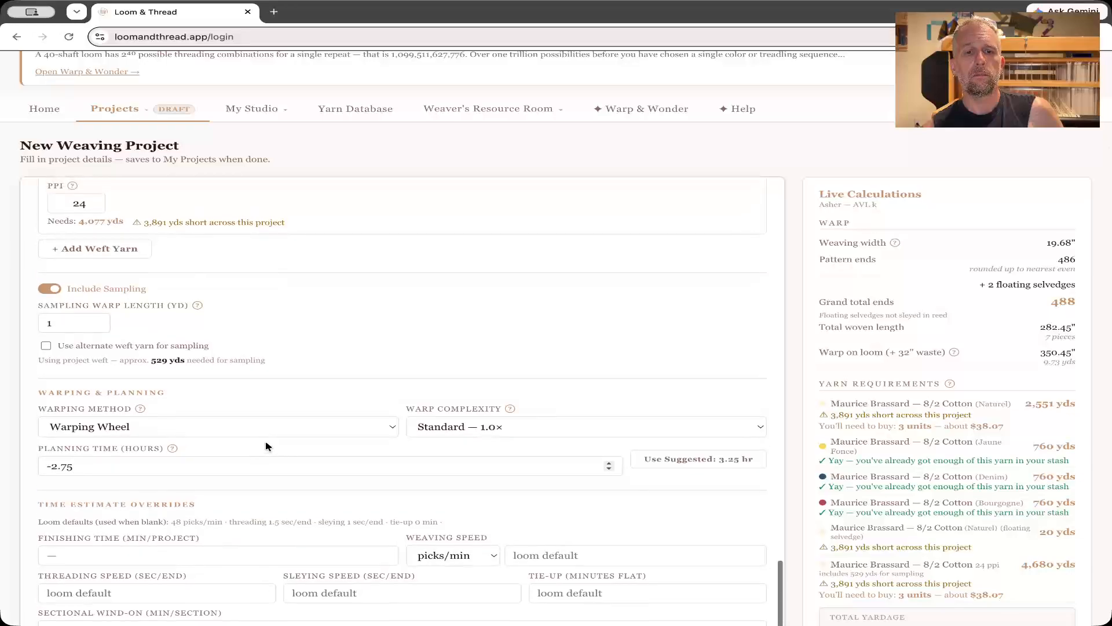
{"action": "scroll", "coordinate": [267, 471], "scroll_direction": "up", "scroll_amount": 1}
{"action": "scroll", "coordinate": [267, 471], "scroll_direction": "up", "scroll_amount": 10}
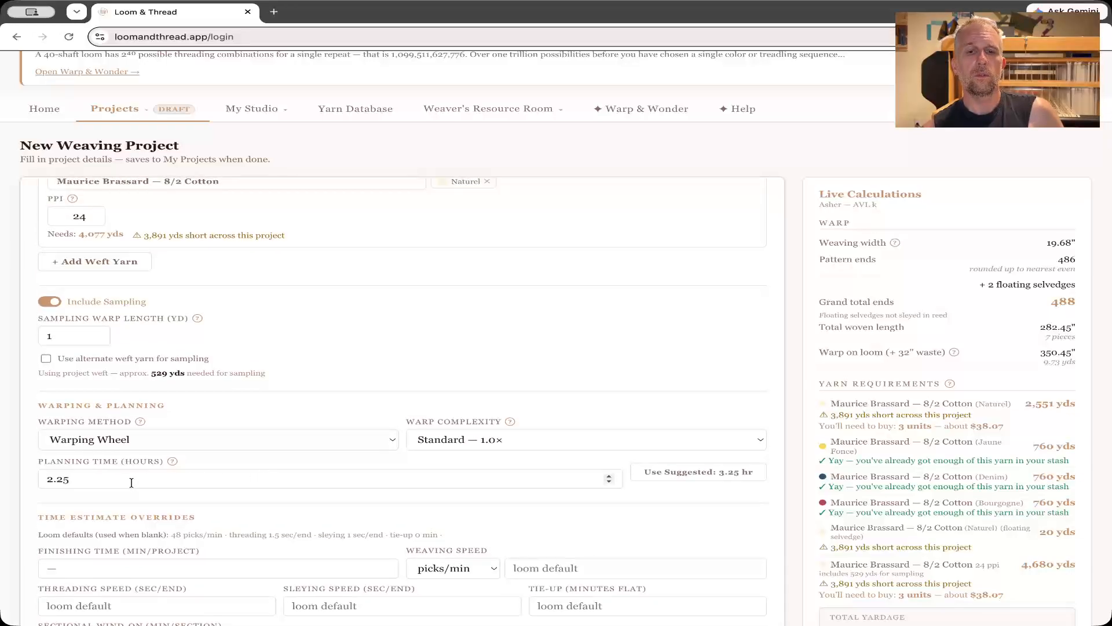
Override the finishing time estimate with 30 minutes for the project.
{"action": "scroll", "coordinate": [287, 373], "scroll_direction": "down", "scroll_amount": 2}
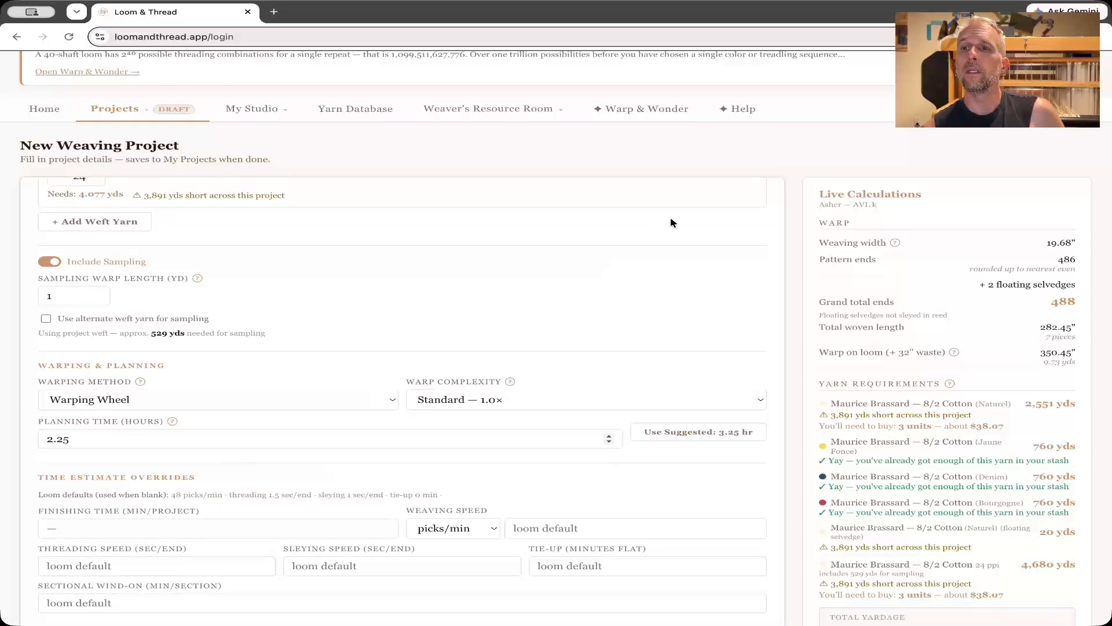
{"action": "left_click", "coordinate": [187, 525]}
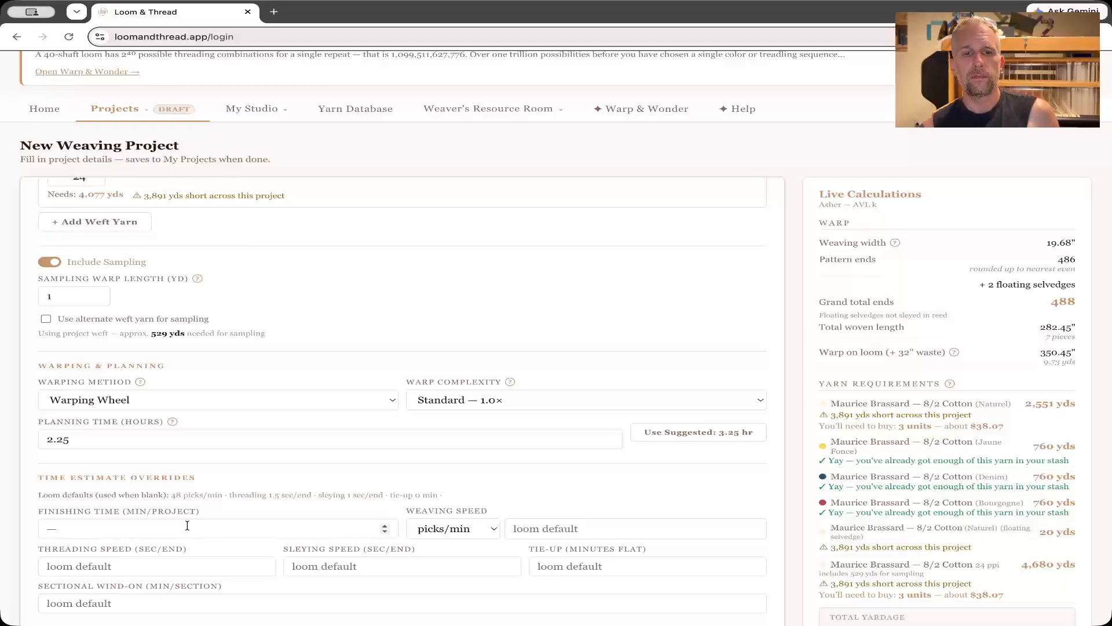
{"action": "left_click", "coordinate": [187, 526]}
{"action": "type", "text": "3"}
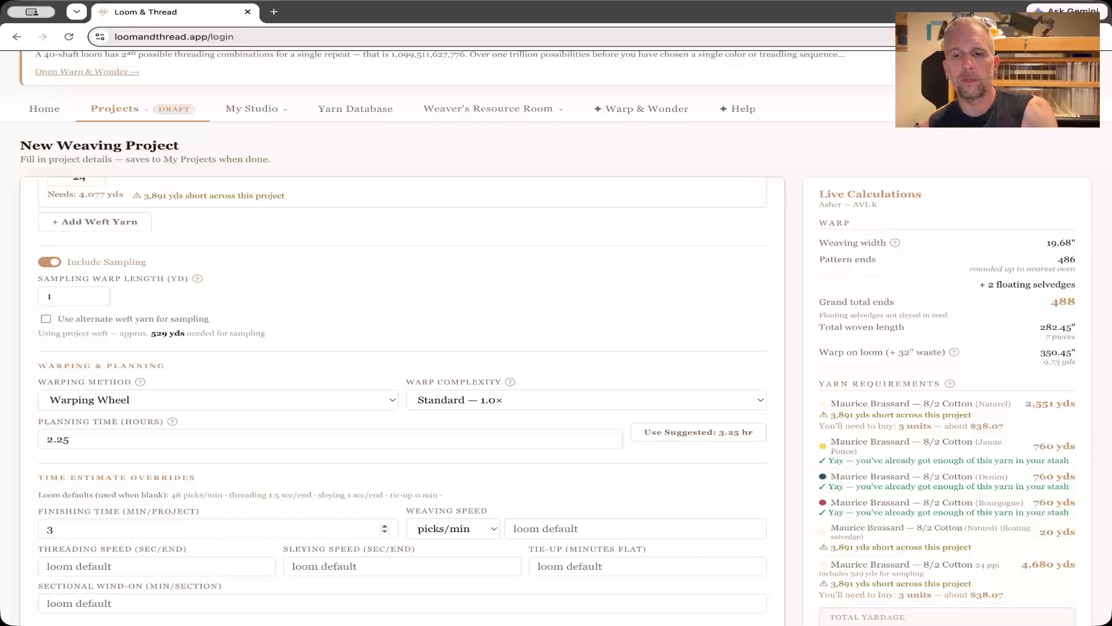
{"action": "type", "text": "0"}
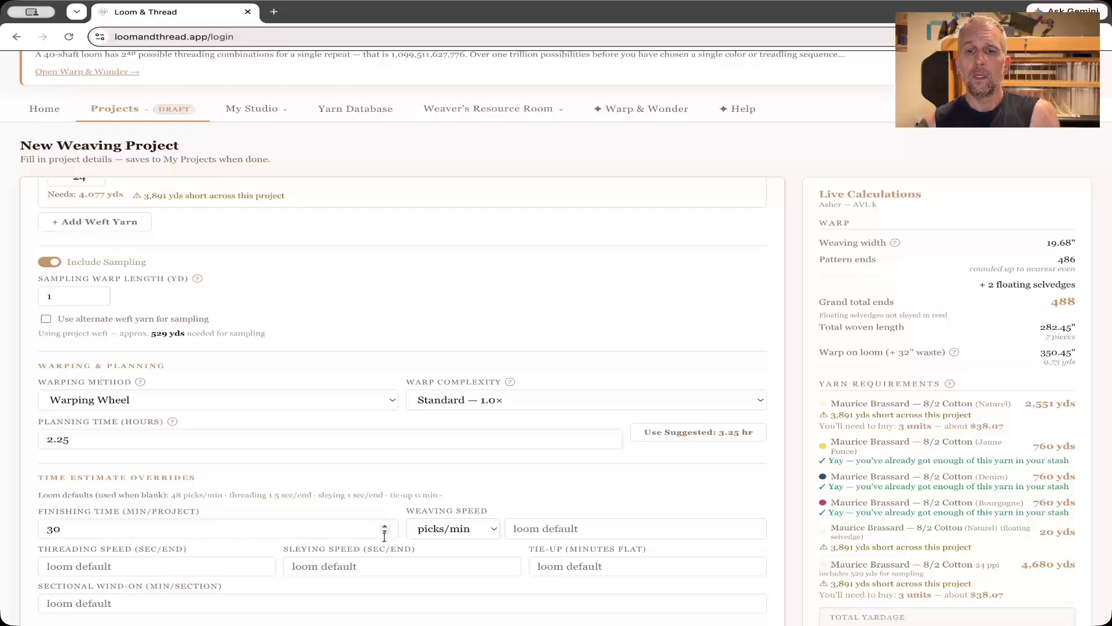
Check the weaving speed unit options in the time estimate overrides, keeping picks/min.
{"action": "left_click", "coordinate": [445, 532]}
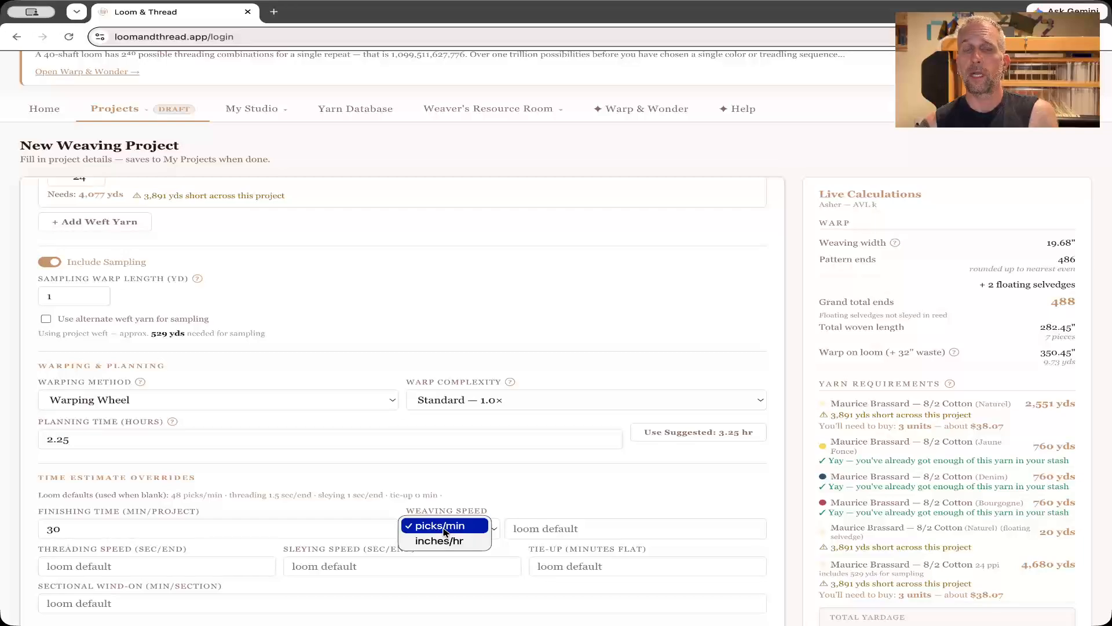
{"action": "left_click", "coordinate": [444, 528]}
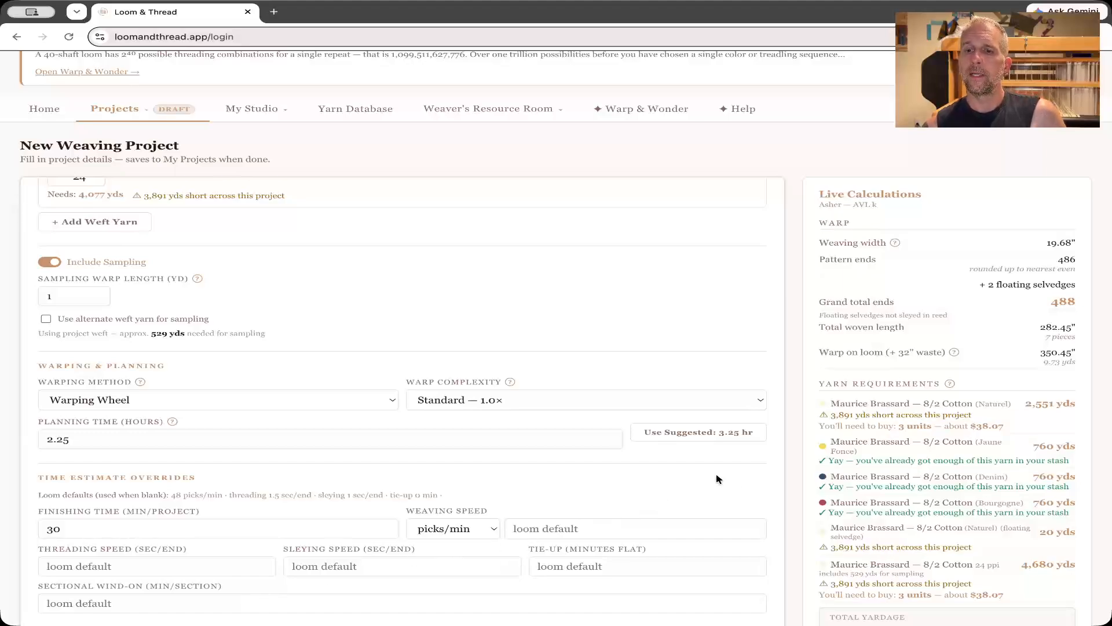
{"action": "scroll", "coordinate": [789, 493], "scroll_direction": "up", "scroll_amount": 1}
{"action": "scroll", "coordinate": [793, 493], "scroll_direction": "down", "scroll_amount": 2}
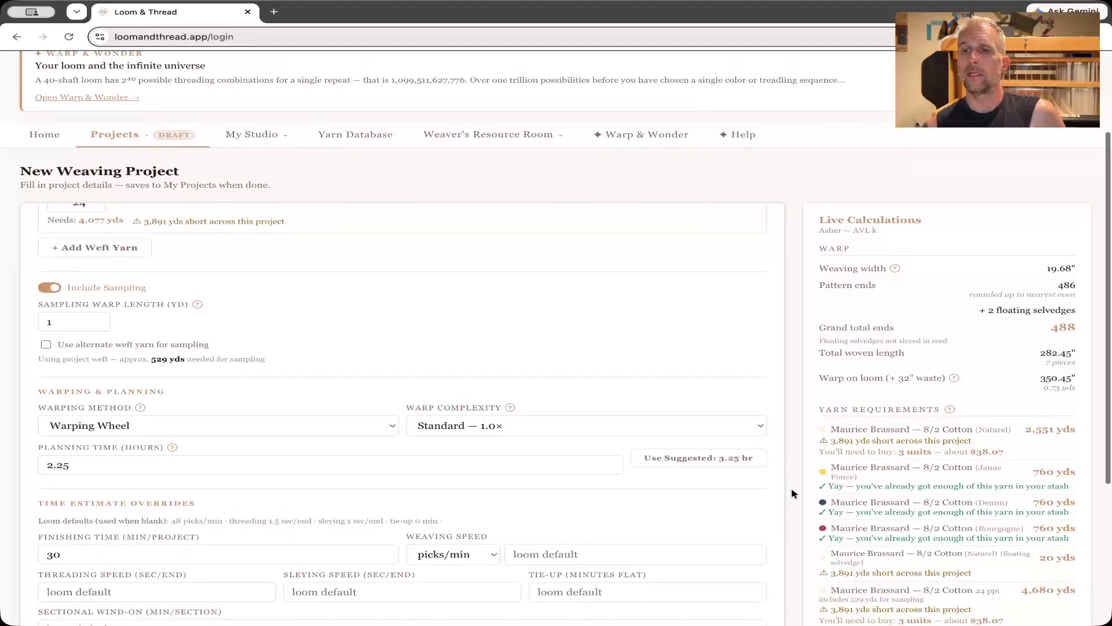
Review the project's warp figures, yarn requirements, total yardage and finished cloth weight in the live calculations.
{"action": "scroll", "coordinate": [794, 493], "scroll_direction": "down", "scroll_amount": 2}
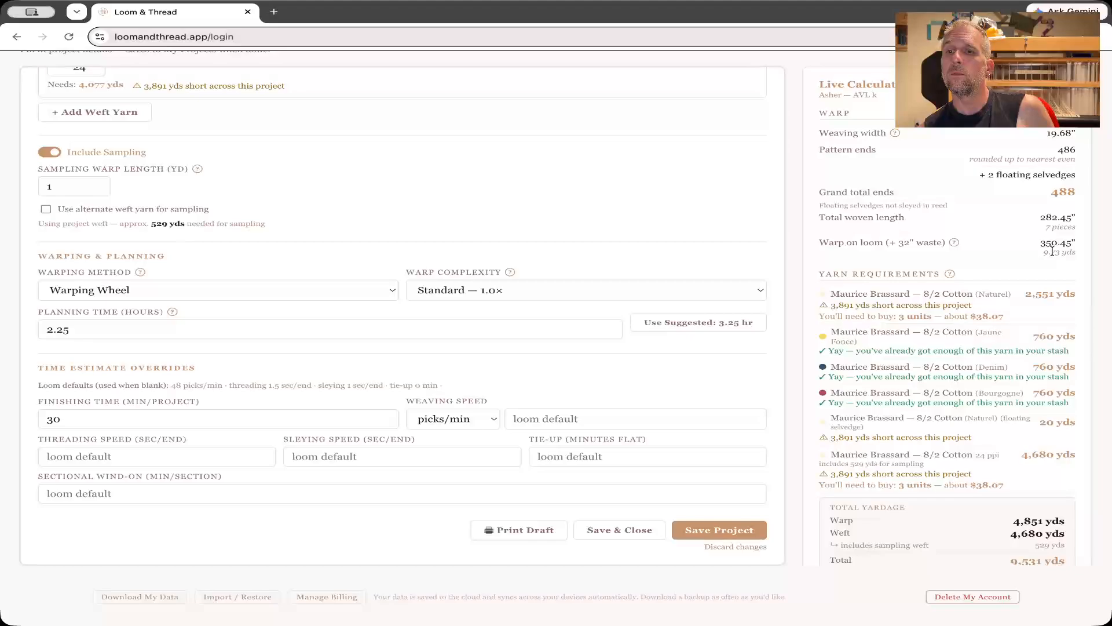
{"action": "scroll", "coordinate": [1052, 251], "scroll_direction": "down", "scroll_amount": 2}
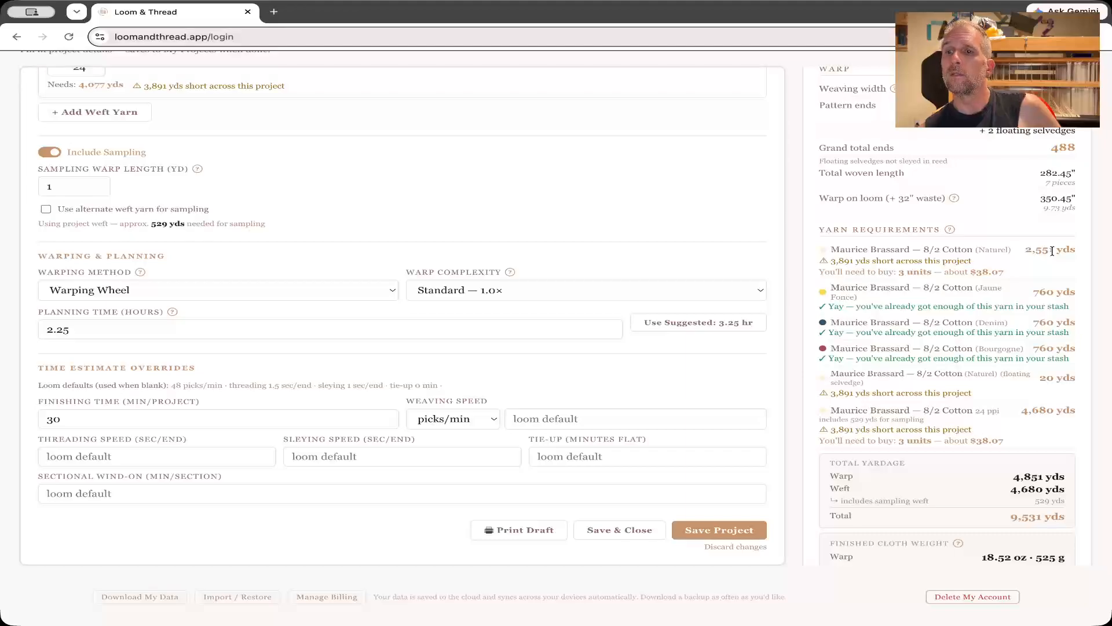
{"action": "scroll", "coordinate": [1013, 280], "scroll_direction": "down", "scroll_amount": 2}
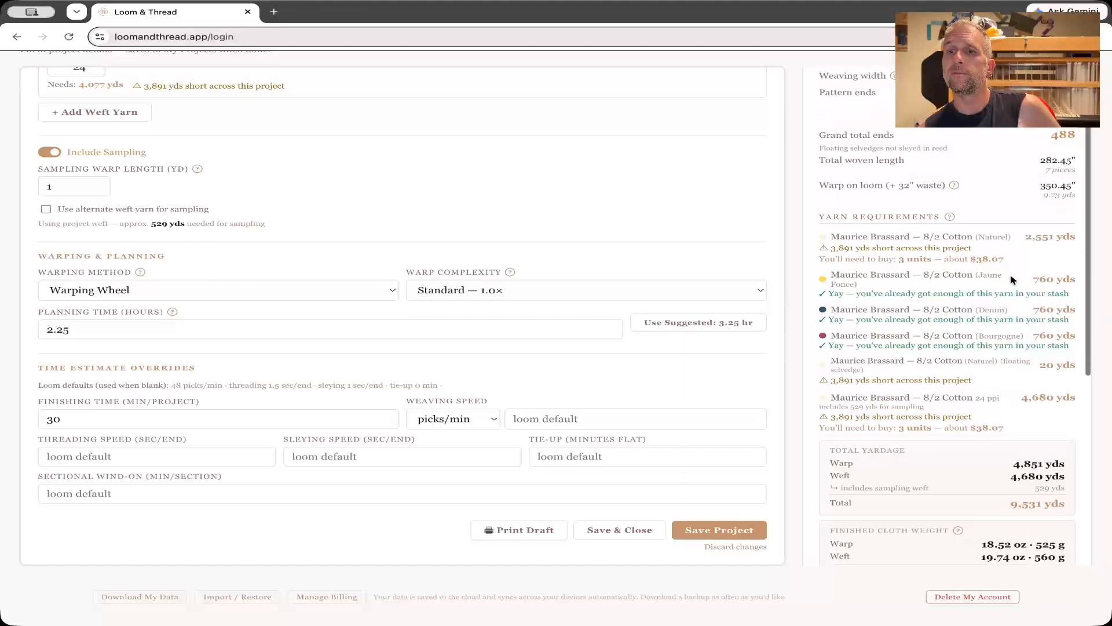
{"action": "scroll", "coordinate": [1014, 280], "scroll_direction": "down", "scroll_amount": 2}
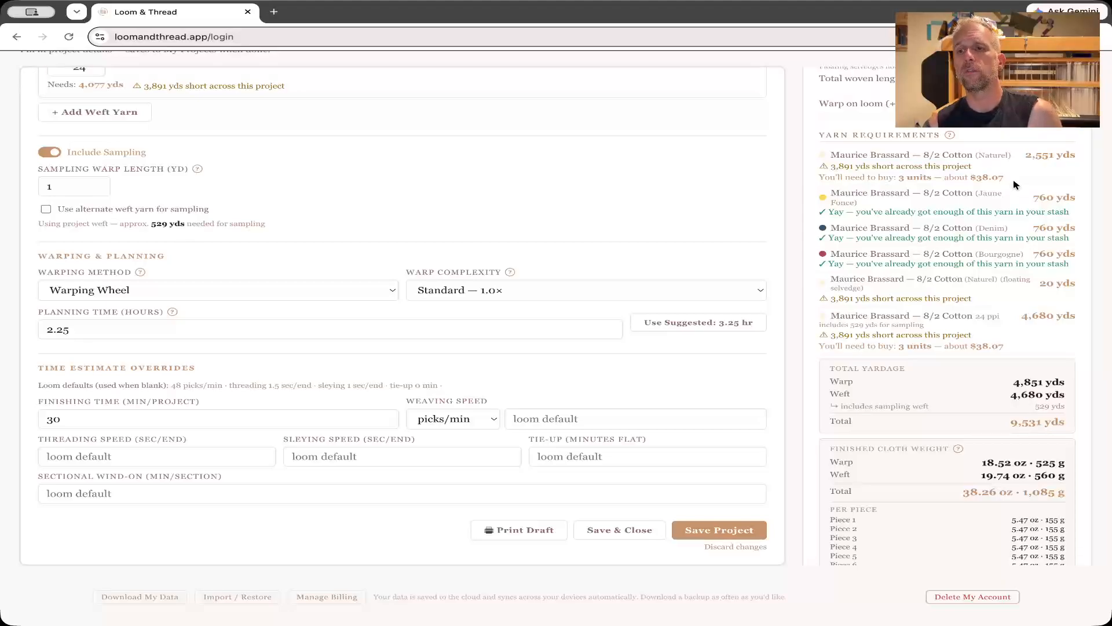
{"action": "scroll", "coordinate": [1032, 255], "scroll_direction": "down", "scroll_amount": 2}
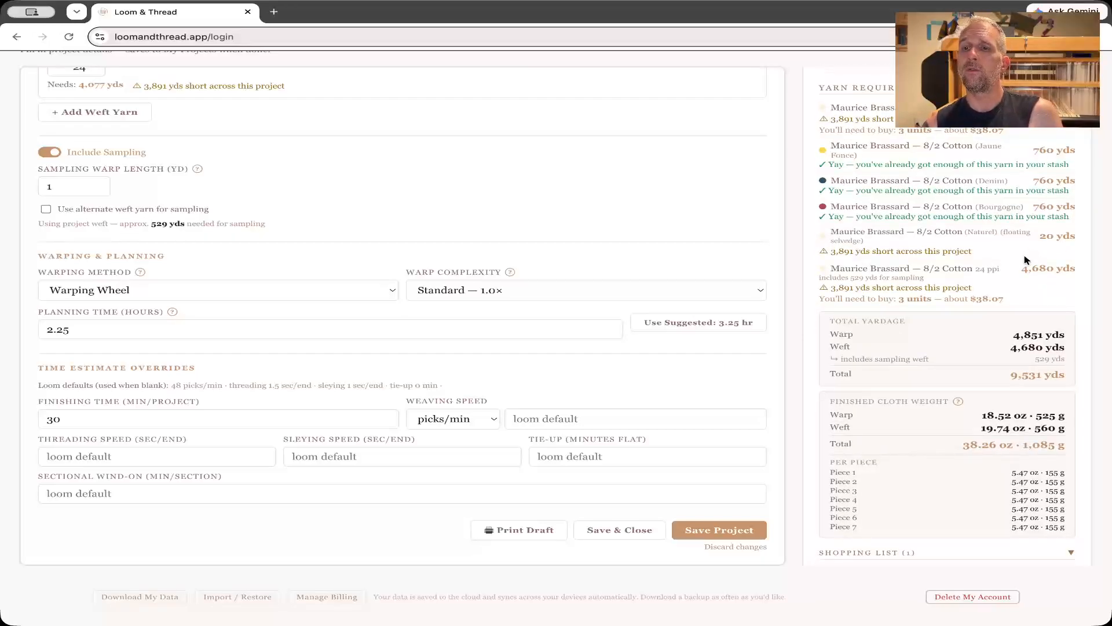
{"action": "scroll", "coordinate": [1008, 206], "scroll_direction": "down", "scroll_amount": 1}
{"action": "scroll", "coordinate": [1008, 206], "scroll_direction": "down", "scroll_amount": 3}
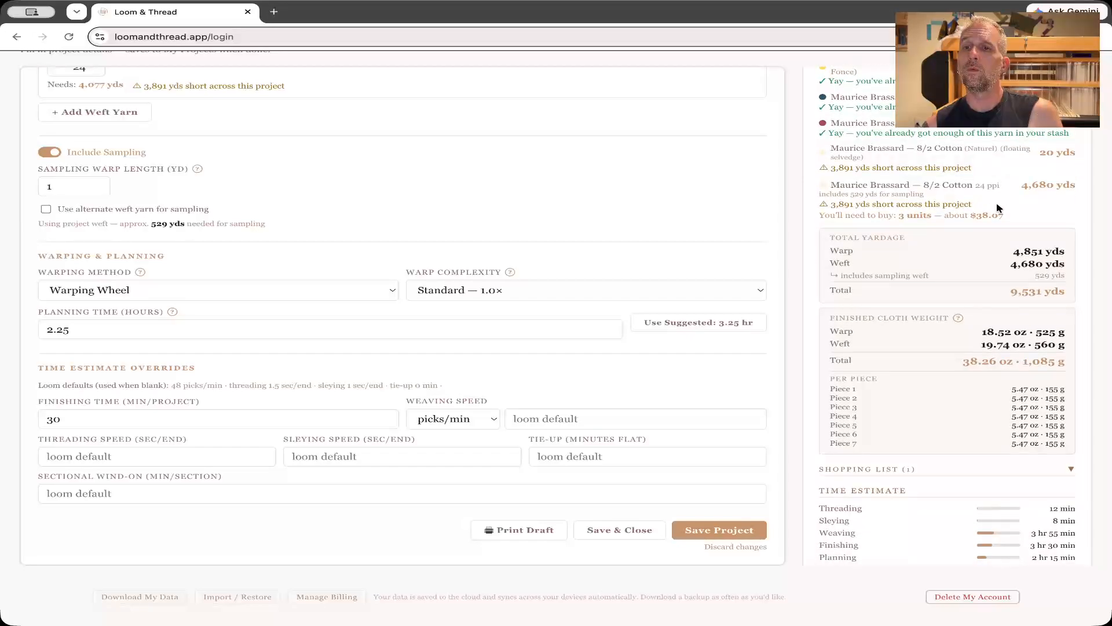
{"action": "scroll", "coordinate": [965, 200], "scroll_direction": "down", "scroll_amount": 3}
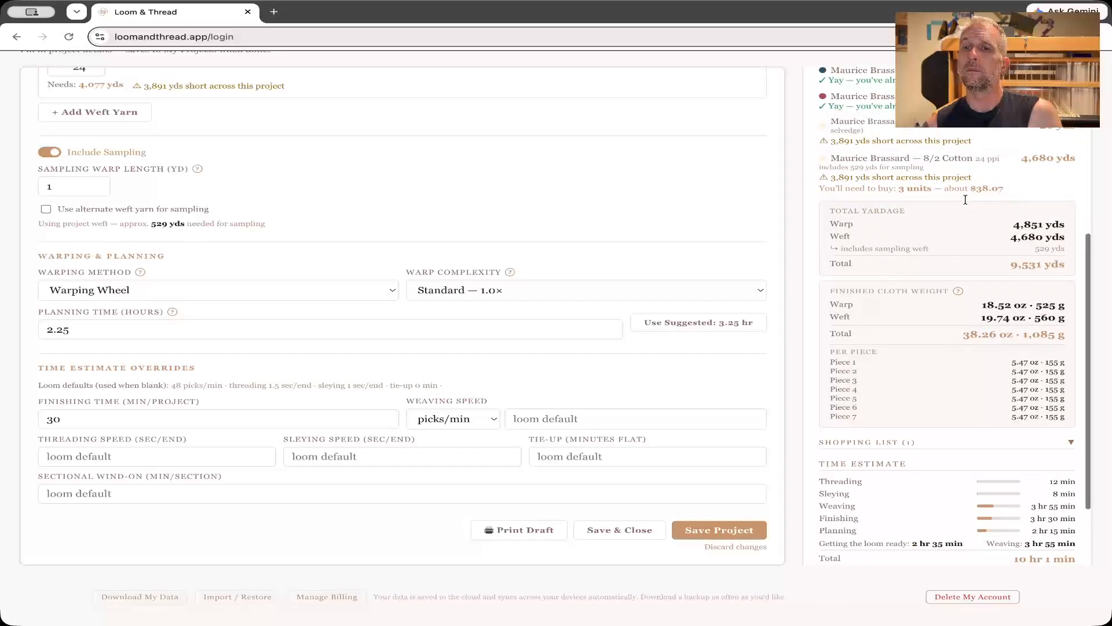
{"action": "scroll", "coordinate": [965, 199], "scroll_direction": "down", "scroll_amount": 3}
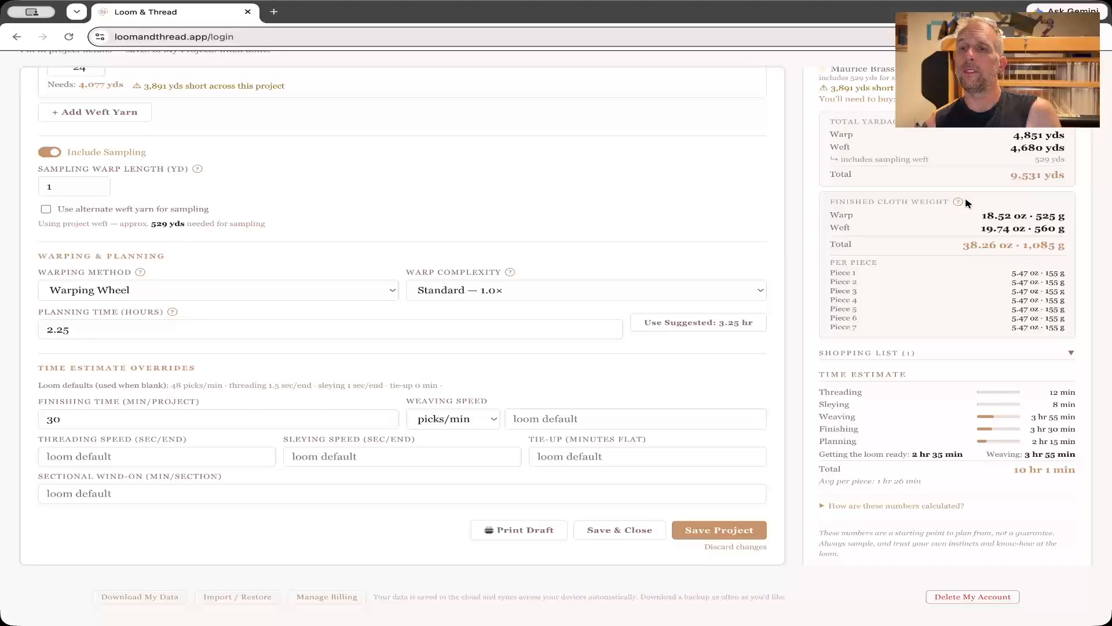
{"action": "scroll", "coordinate": [965, 199], "scroll_direction": "down", "scroll_amount": 1}
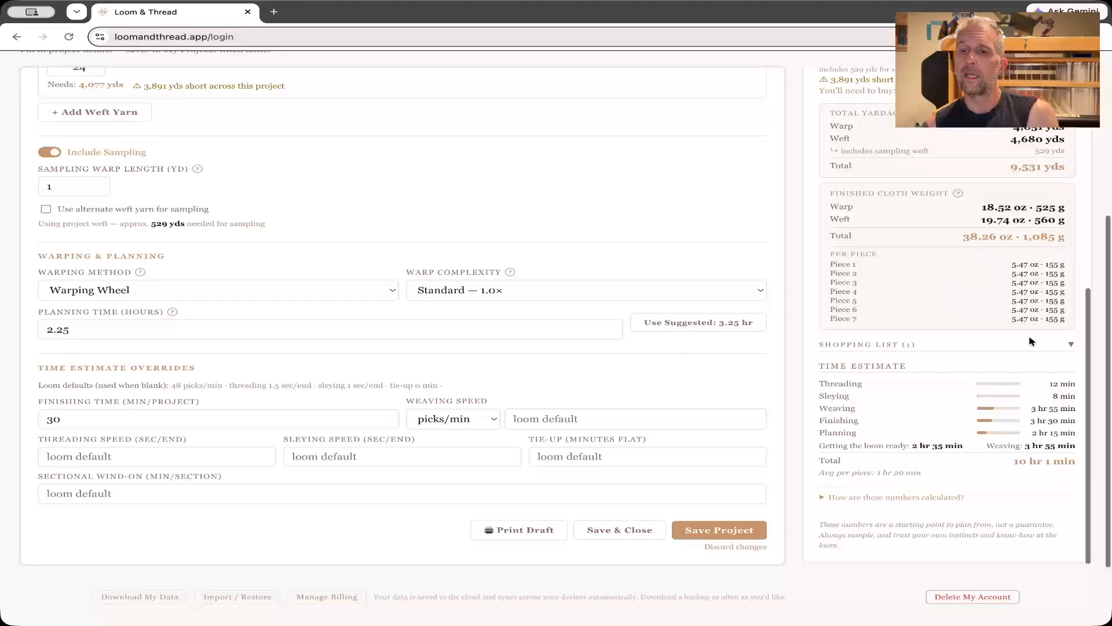
{"action": "scroll", "coordinate": [1029, 341], "scroll_direction": "down", "scroll_amount": 1}
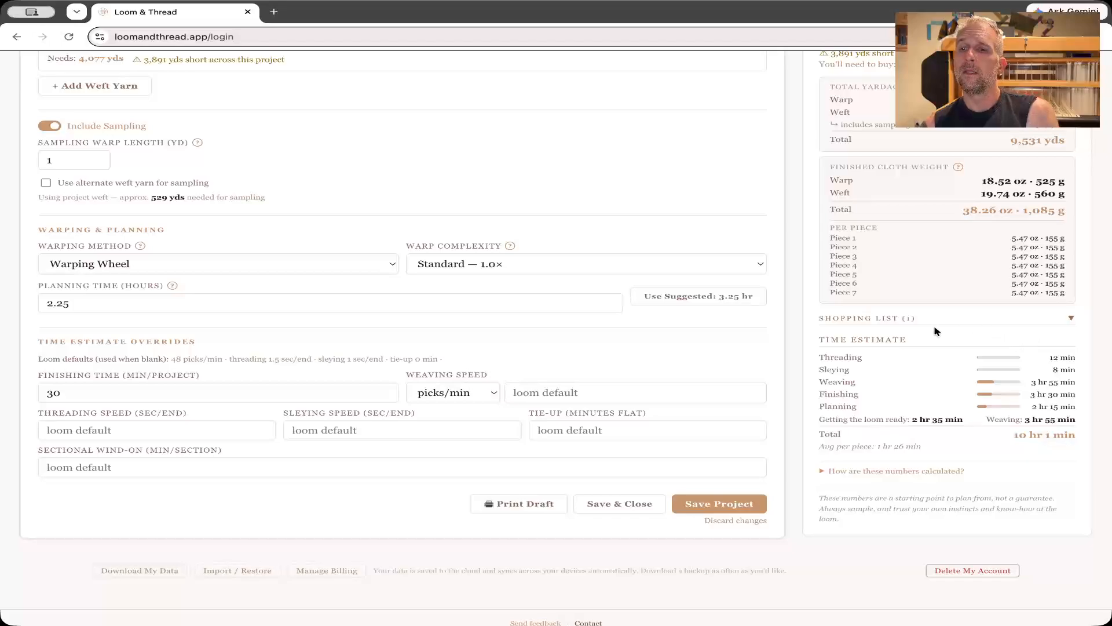
Expand the shopping list and review its estimated cost along with the project's time estimate.
{"action": "left_click", "coordinate": [898, 321]}
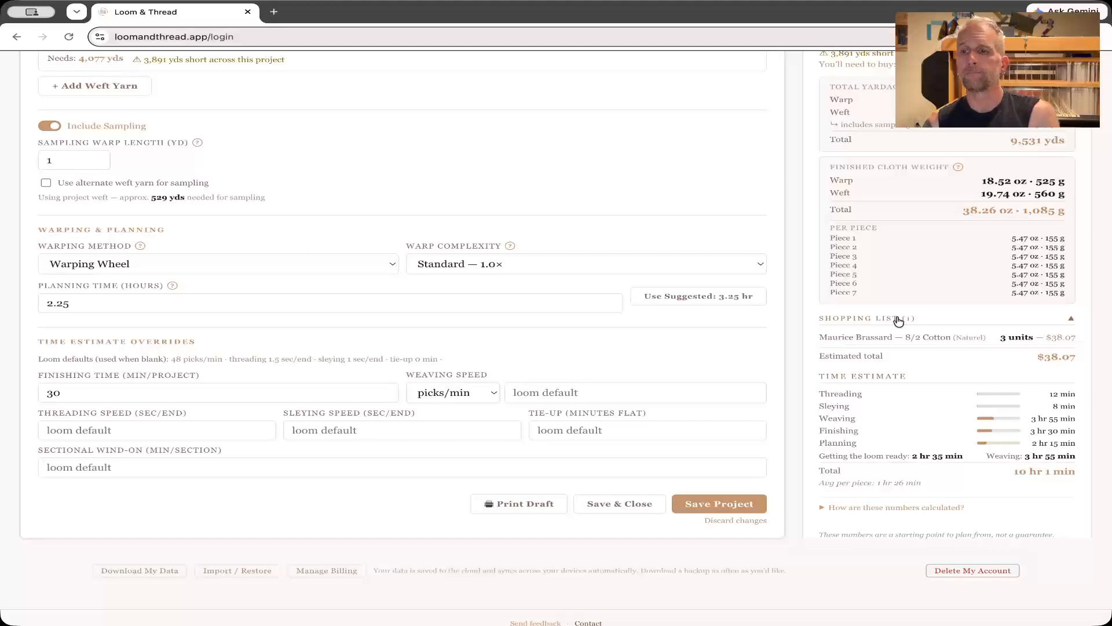
{"action": "scroll", "coordinate": [899, 321], "scroll_direction": "down", "scroll_amount": 1}
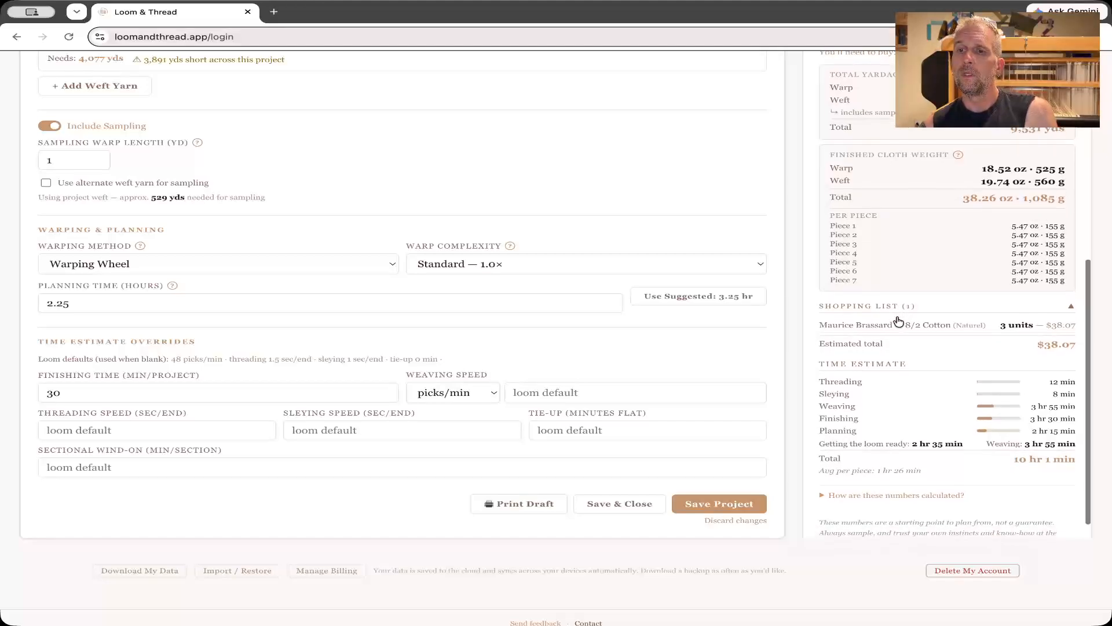
{"action": "scroll", "coordinate": [899, 341], "scroll_direction": "down", "scroll_amount": 5}
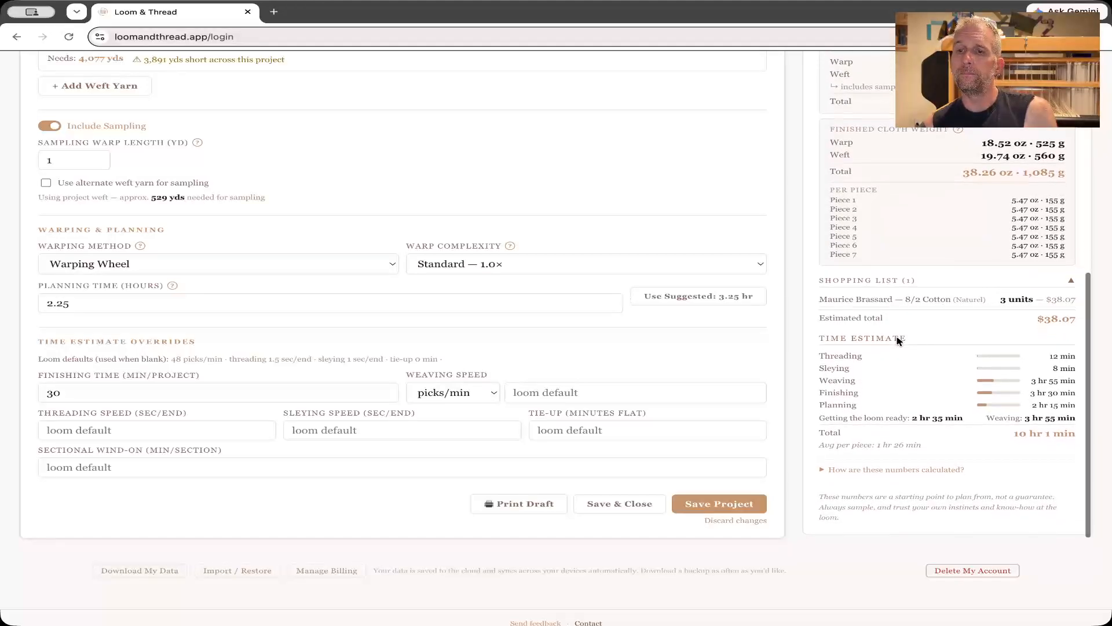
{"action": "scroll", "coordinate": [895, 337], "scroll_direction": "down", "scroll_amount": 2}
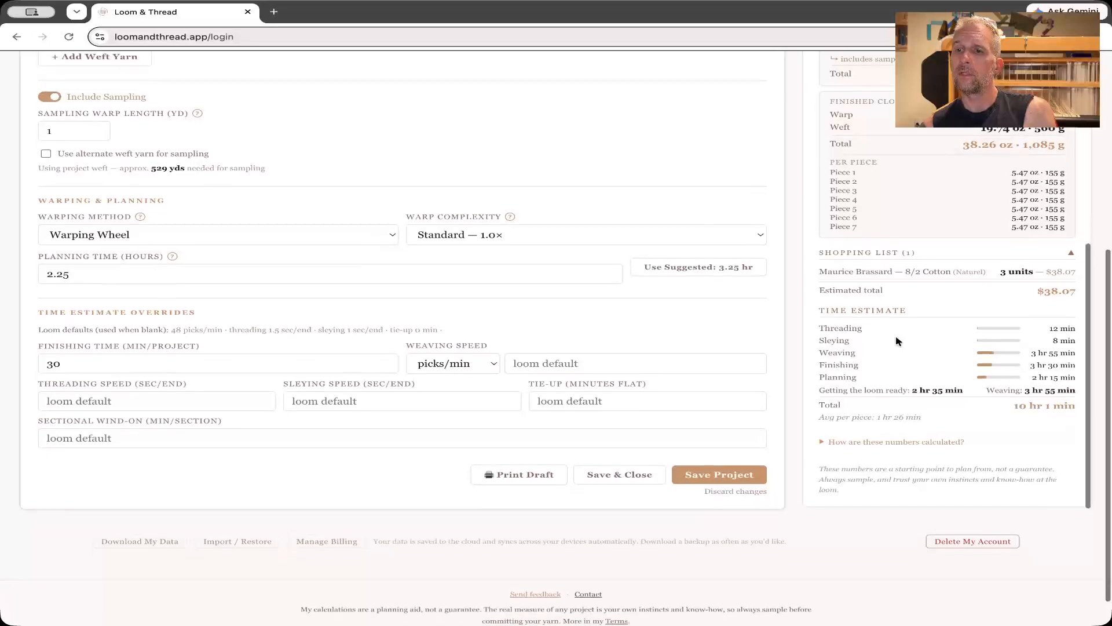
{"action": "scroll", "coordinate": [912, 353], "scroll_direction": "down", "scroll_amount": 2}
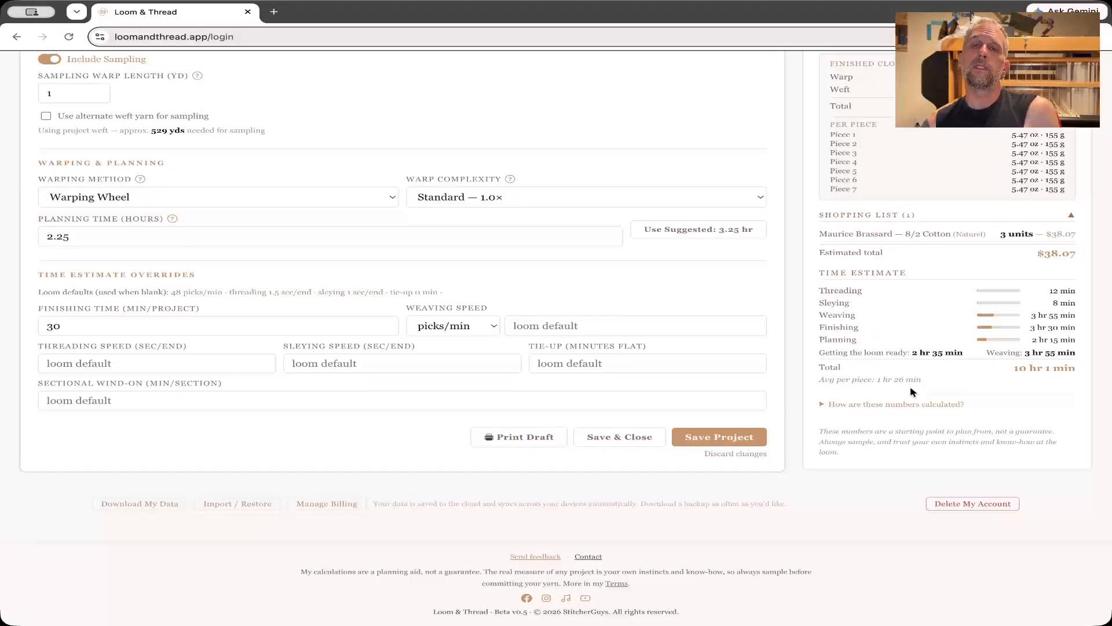
Expand the explanation of how the project's numbers are calculated and read through it.
{"action": "left_click", "coordinate": [882, 407]}
{"action": "scroll", "coordinate": [883, 408], "scroll_direction": "down", "scroll_amount": 1}
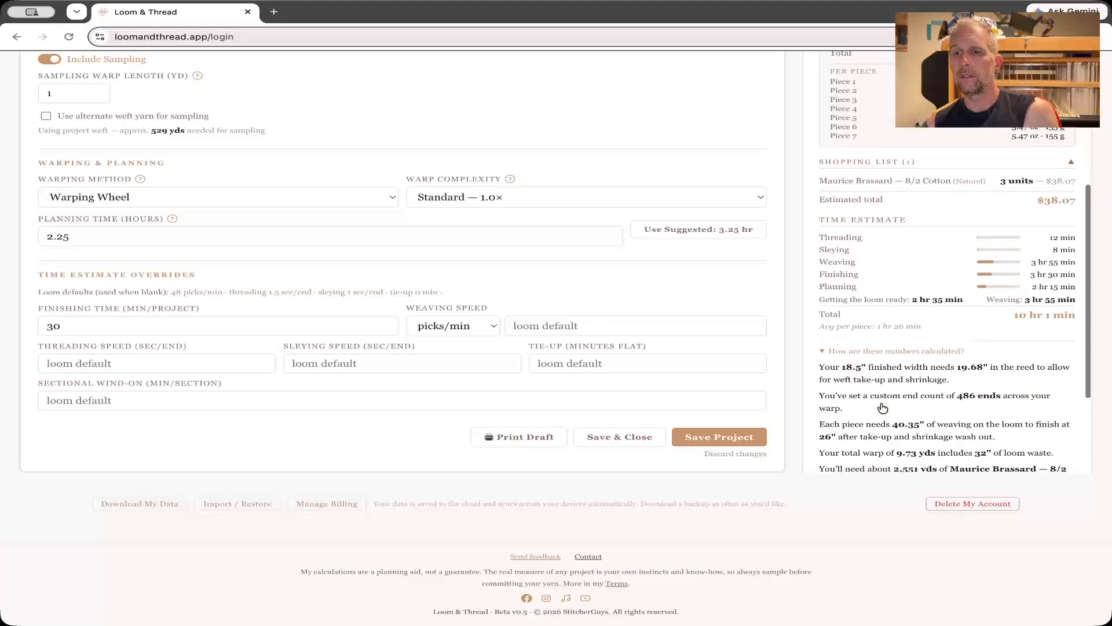
{"action": "scroll", "coordinate": [882, 407], "scroll_direction": "down", "scroll_amount": 3}
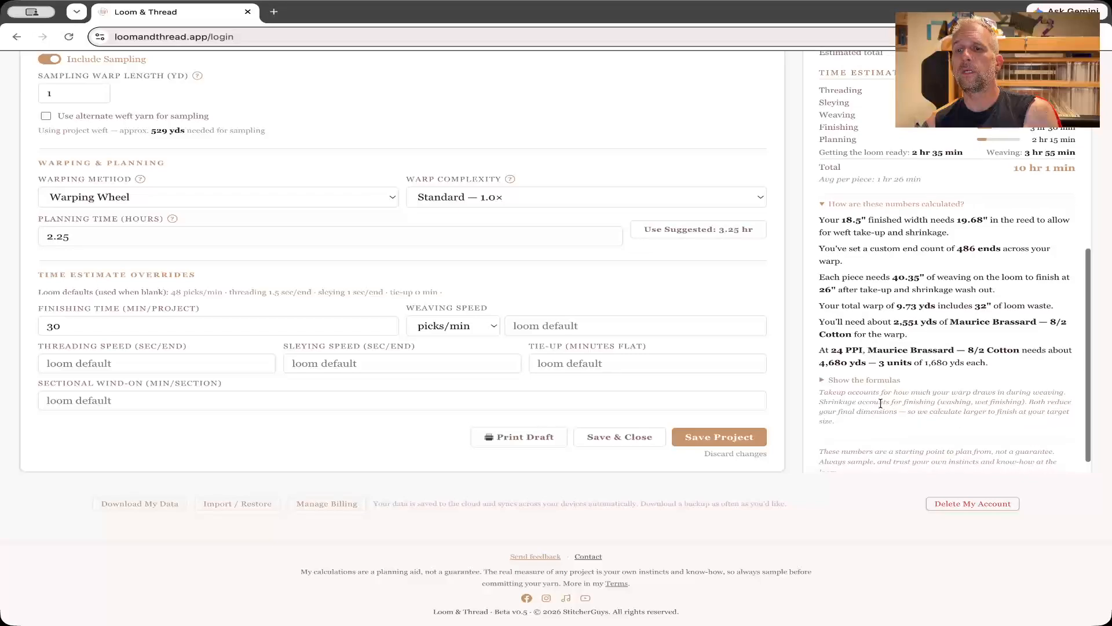
{"action": "scroll", "coordinate": [881, 403], "scroll_direction": "down", "scroll_amount": 1}
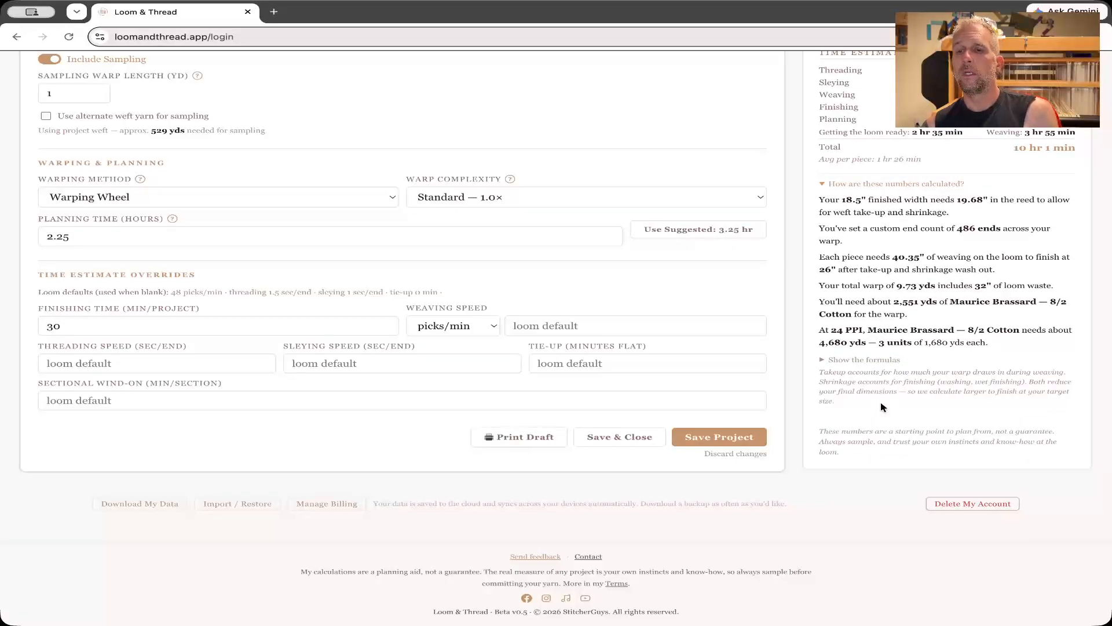
Show the underlying formulas and examine them from weaving width through units to buy.
{"action": "left_click", "coordinate": [840, 365]}
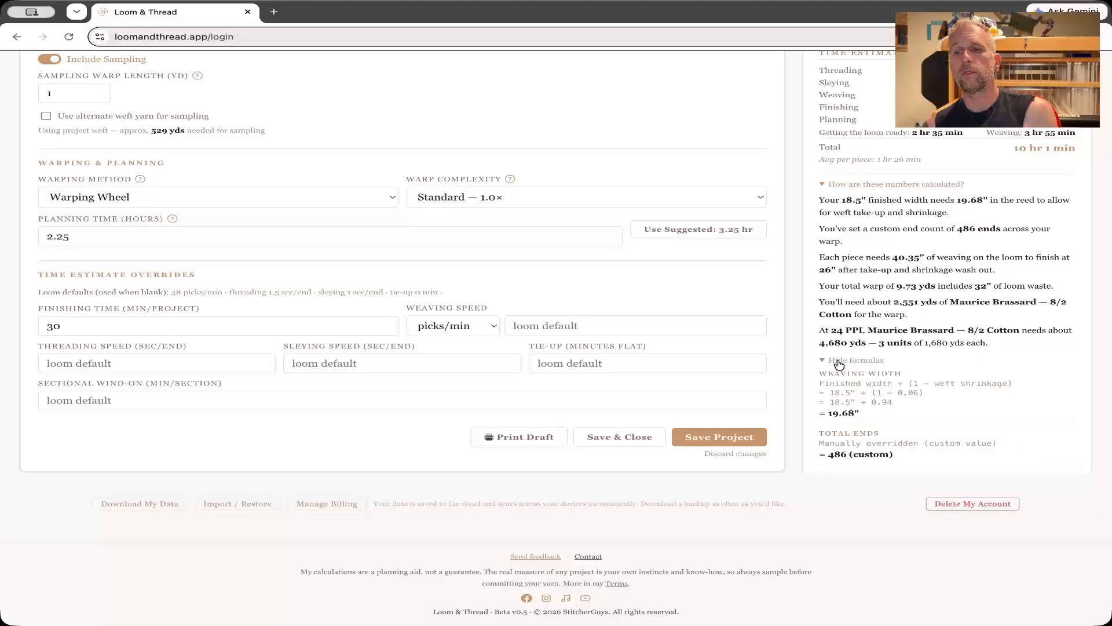
{"action": "scroll", "coordinate": [838, 362], "scroll_direction": "down", "scroll_amount": 5}
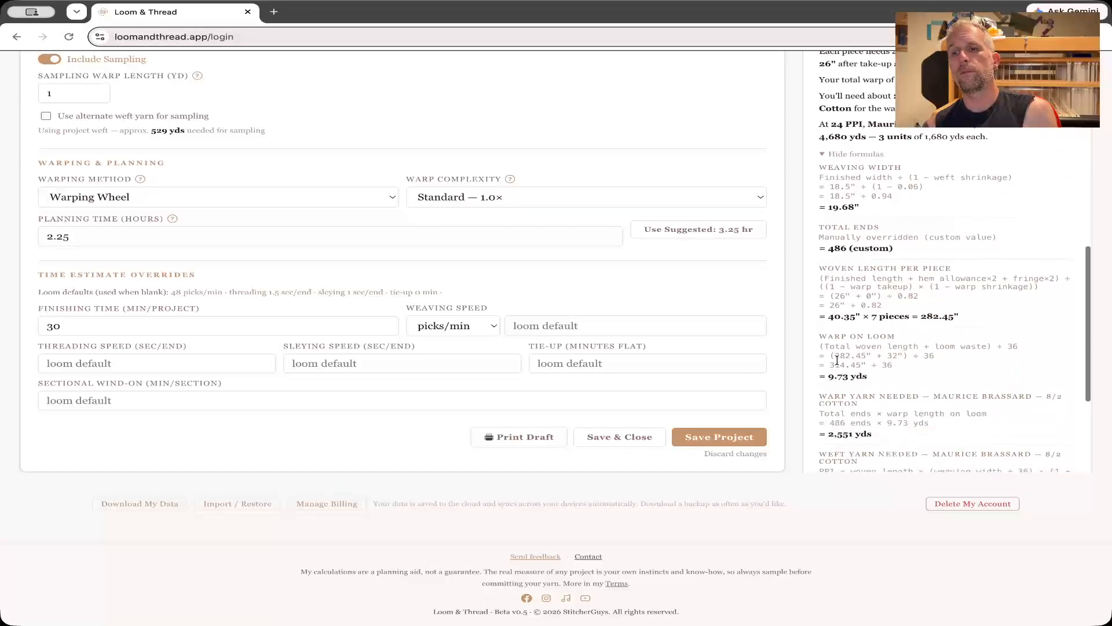
{"action": "scroll", "coordinate": [838, 361], "scroll_direction": "down", "scroll_amount": 4}
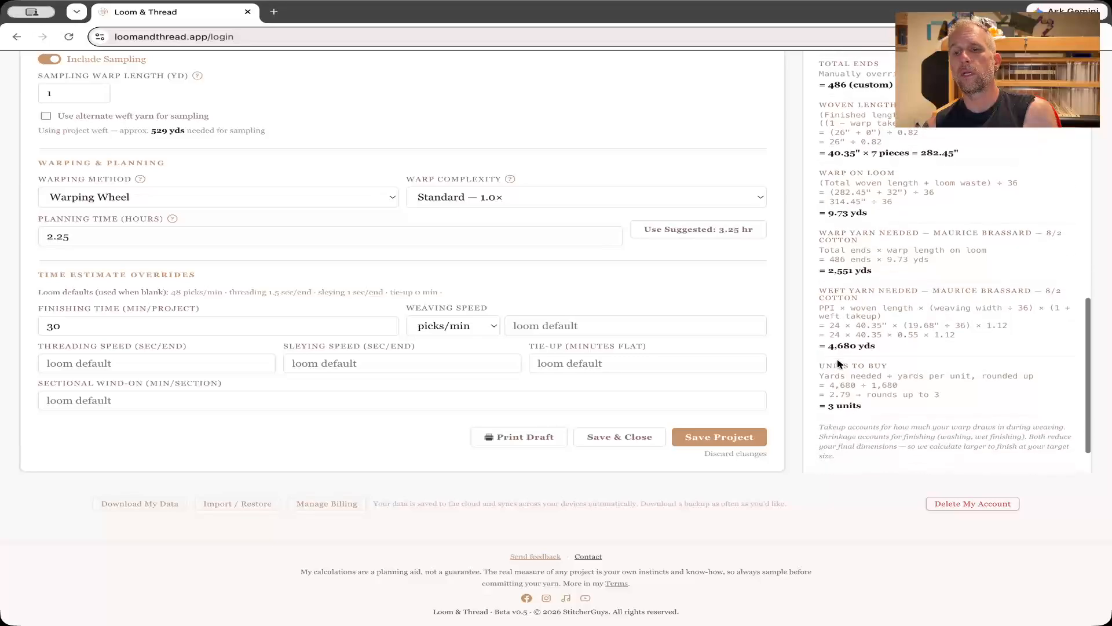
{"action": "scroll", "coordinate": [839, 364], "scroll_direction": "down", "scroll_amount": 2}
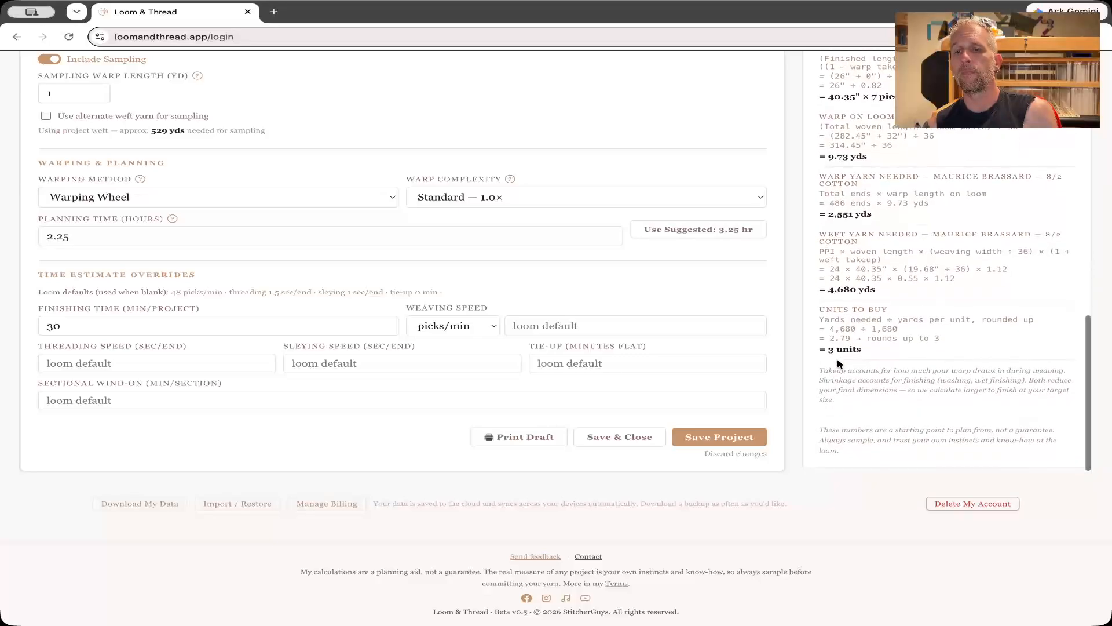
{"action": "scroll", "coordinate": [838, 363], "scroll_direction": "up", "scroll_amount": 2}
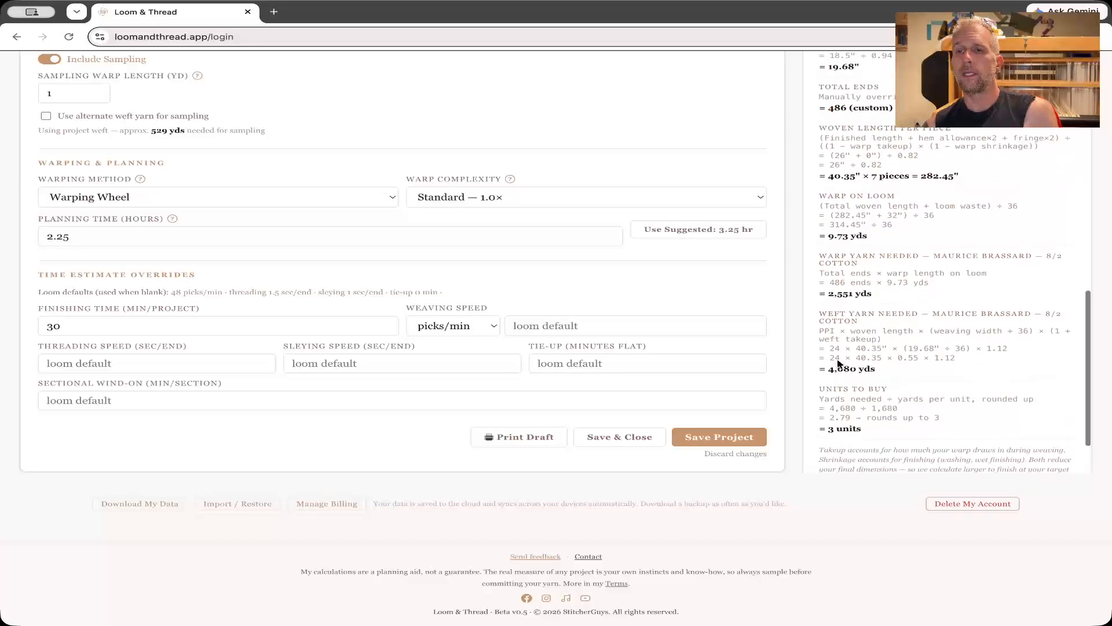
{"action": "scroll", "coordinate": [837, 363], "scroll_direction": "up", "scroll_amount": 8}
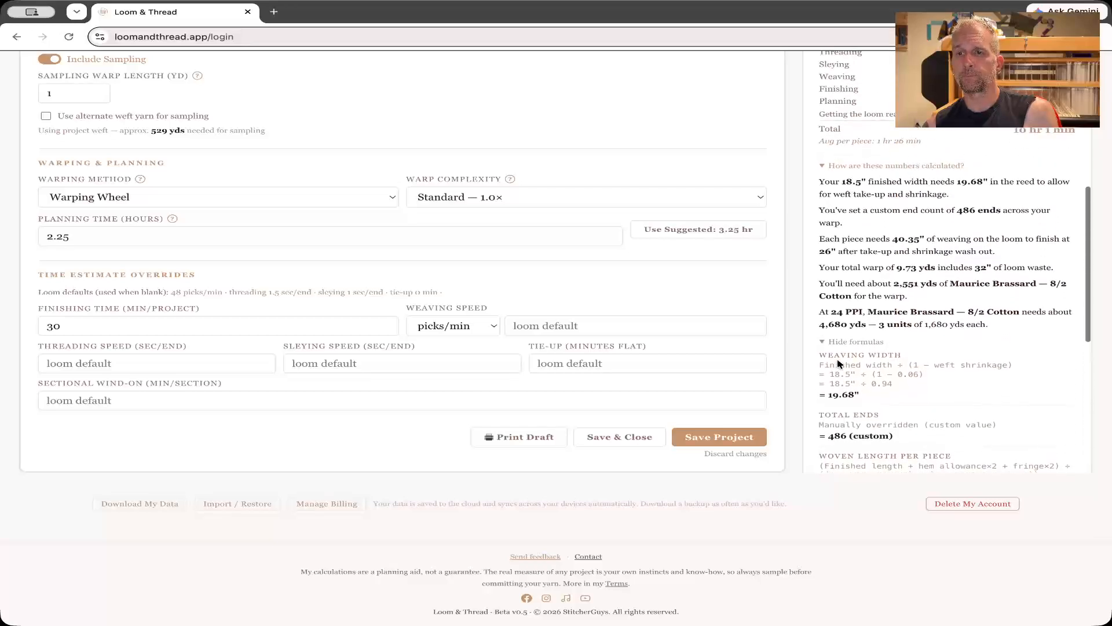
Save the Comets Towels project and open the My Projects list.
{"action": "scroll", "coordinate": [838, 363], "scroll_direction": "up", "scroll_amount": 10}
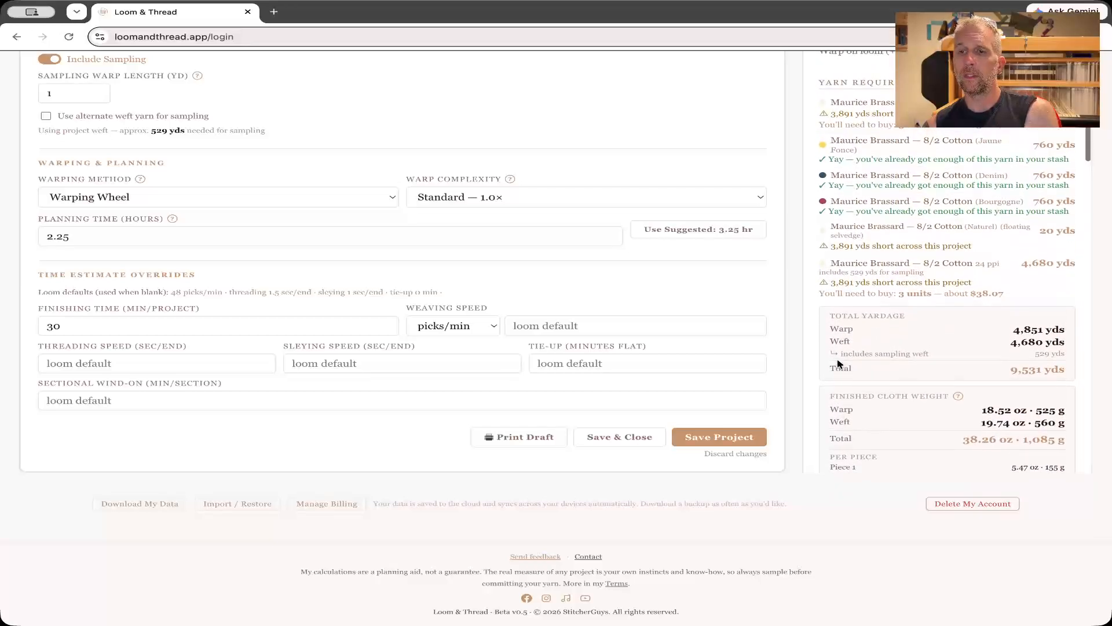
{"action": "scroll", "coordinate": [838, 363], "scroll_direction": "up", "scroll_amount": 6}
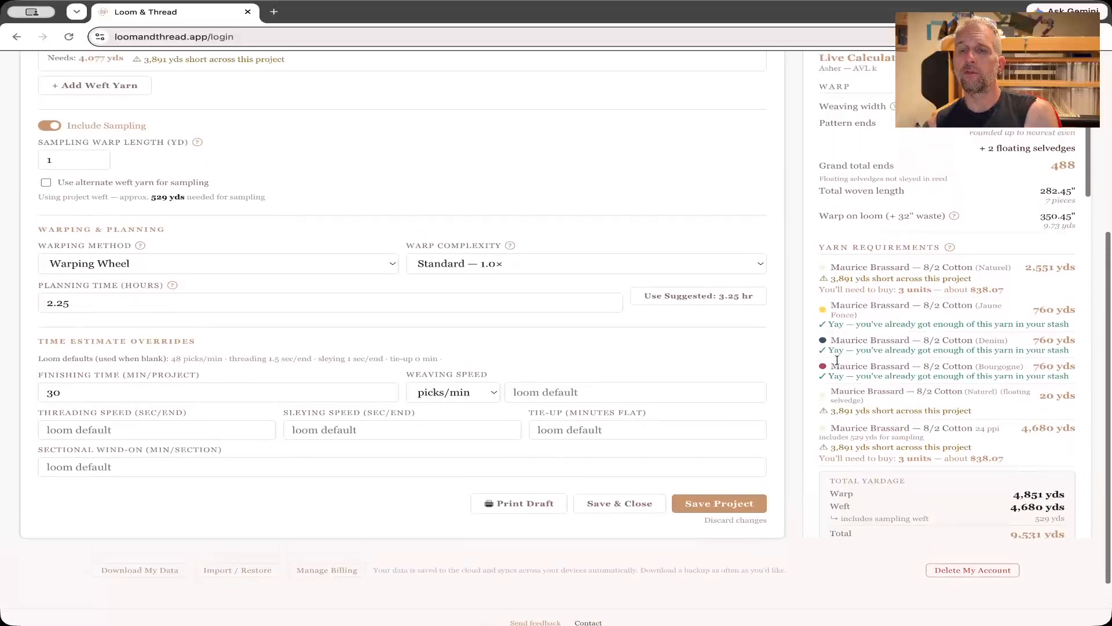
{"action": "scroll", "coordinate": [838, 360], "scroll_direction": "up", "scroll_amount": 3}
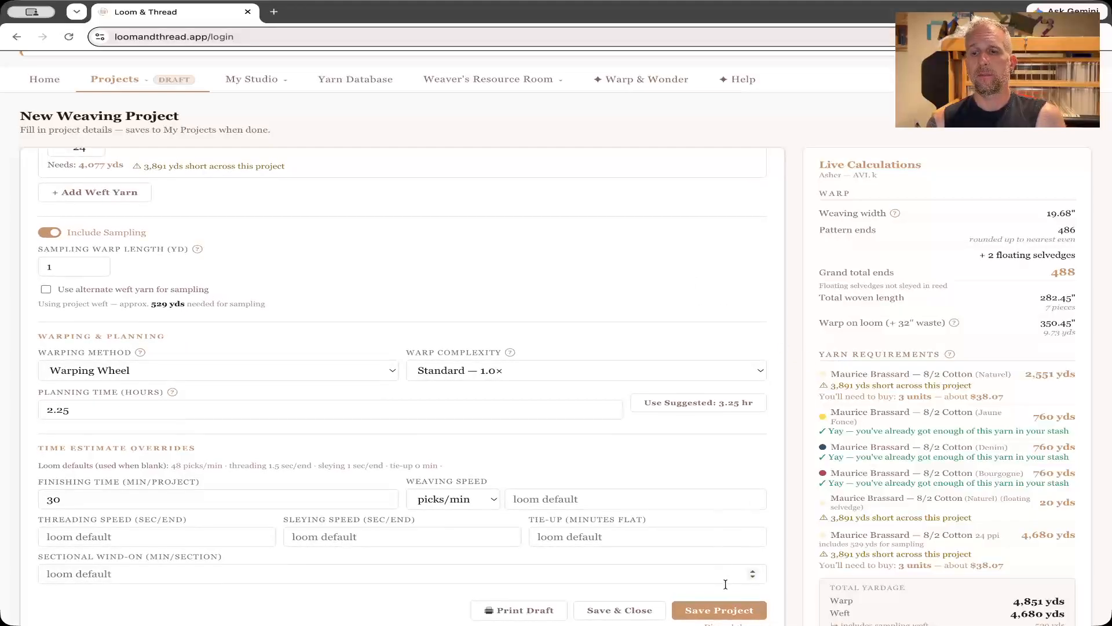
{"action": "left_click", "coordinate": [728, 612]}
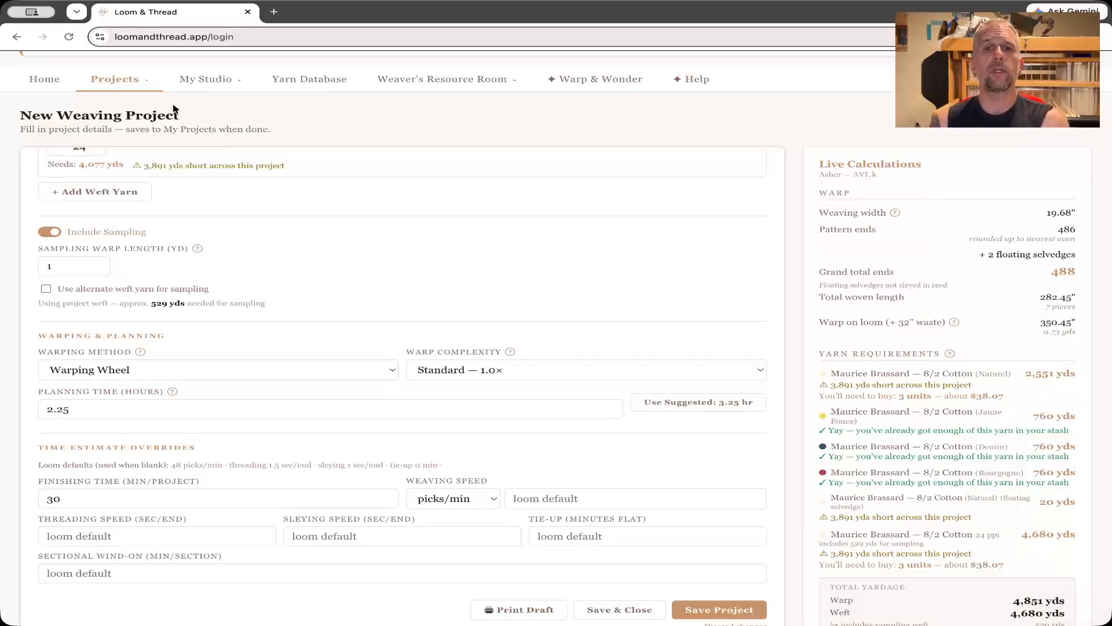
{"action": "mouse_move", "coordinate": [149, 90]}
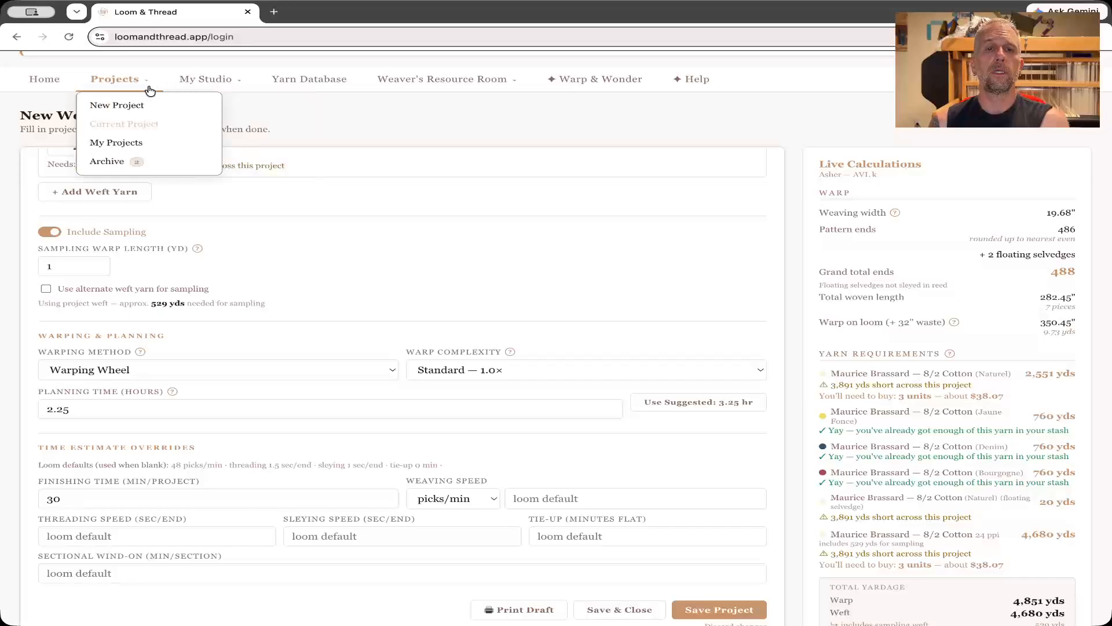
{"action": "left_click", "coordinate": [139, 143]}
{"action": "mouse_move", "coordinate": [128, 193]}
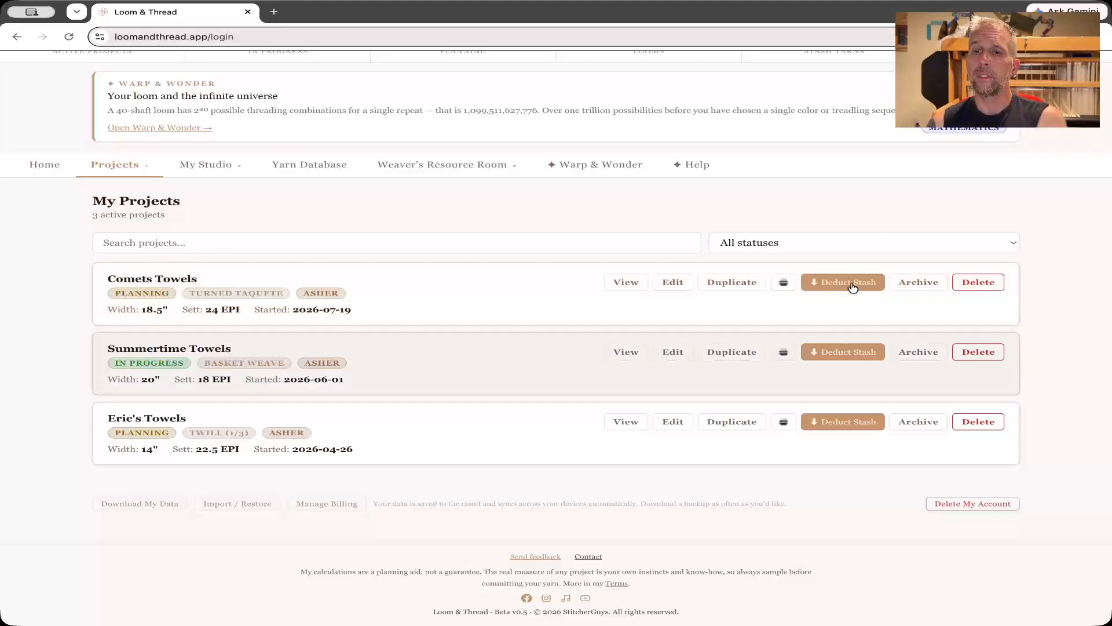
Deduct the yarn amounts needed for the Comets Towels project from the stash and confirm the deduction.
{"action": "left_click", "coordinate": [849, 282]}
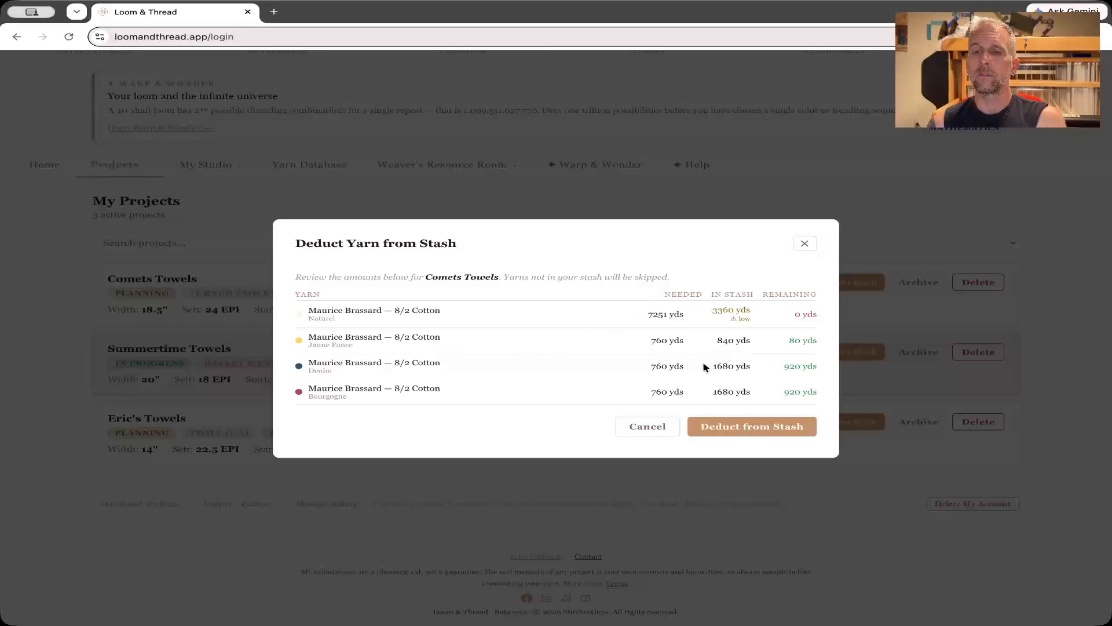
{"action": "left_click", "coordinate": [718, 433]}
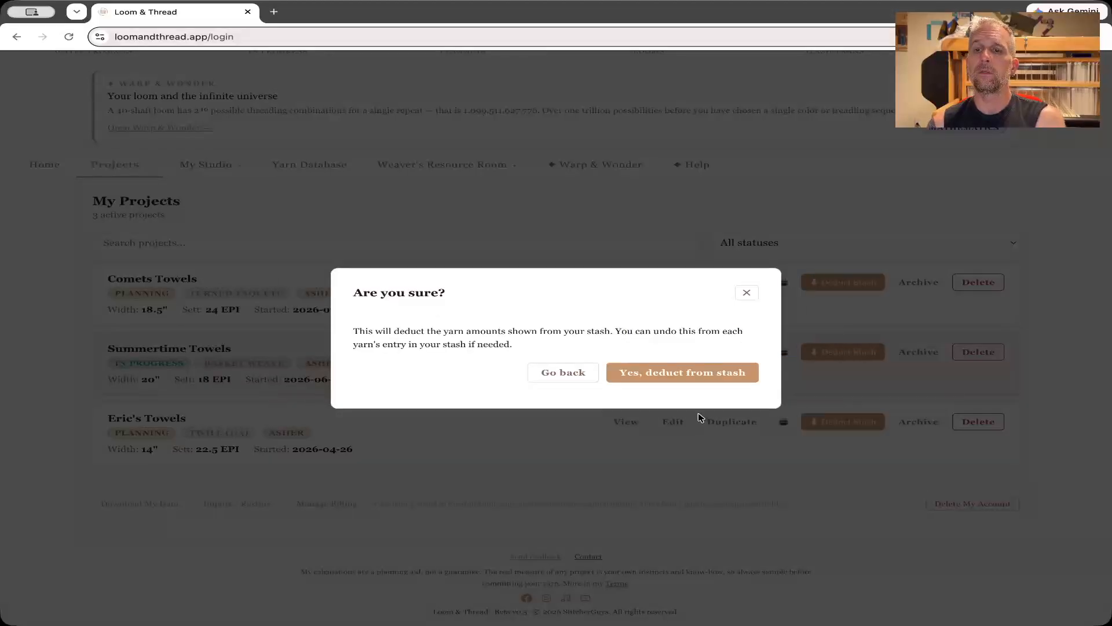
{"action": "left_click", "coordinate": [682, 376]}
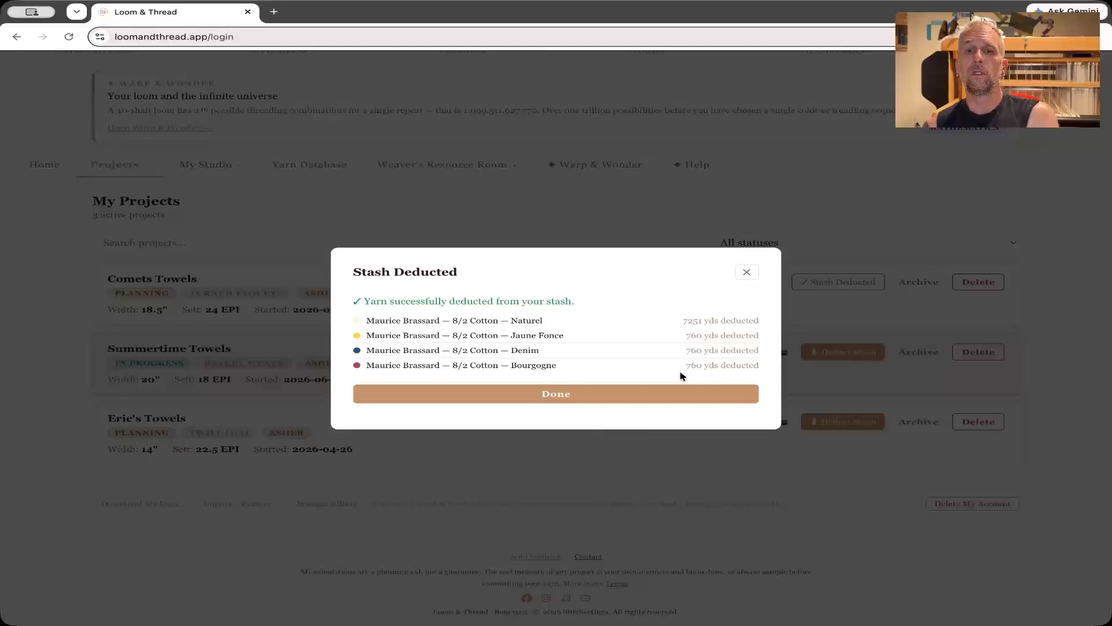
{"action": "left_click", "coordinate": [618, 401]}
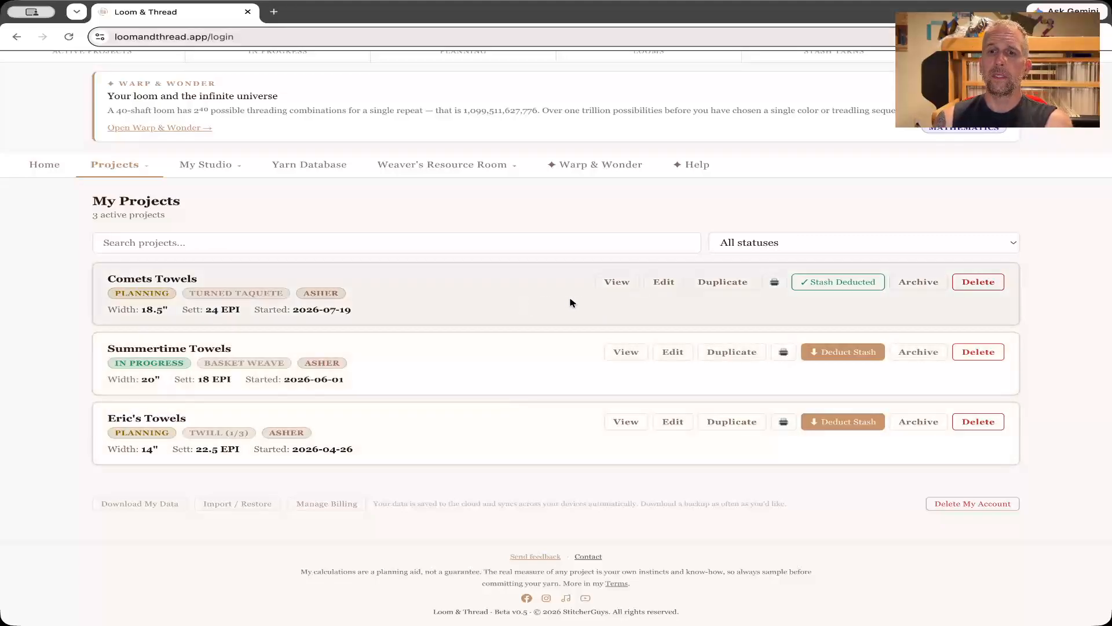
View the Comets Towels project read-only and preview its printable project sheet, returning to the project list without printing.
{"action": "left_click", "coordinate": [615, 284]}
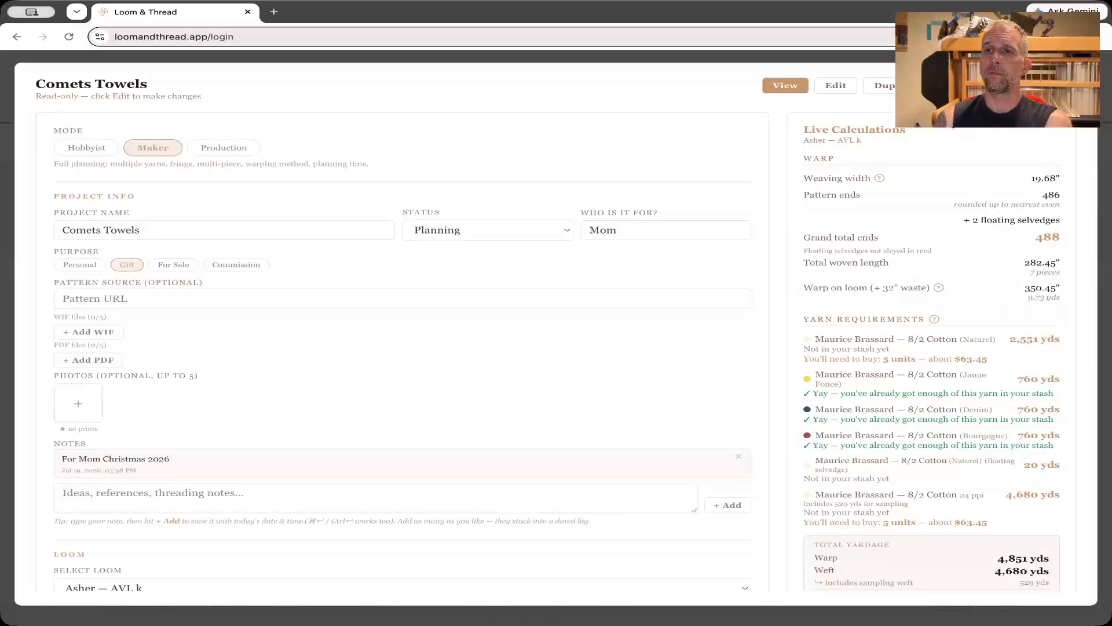
{"action": "left_click", "coordinate": [981, 87]}
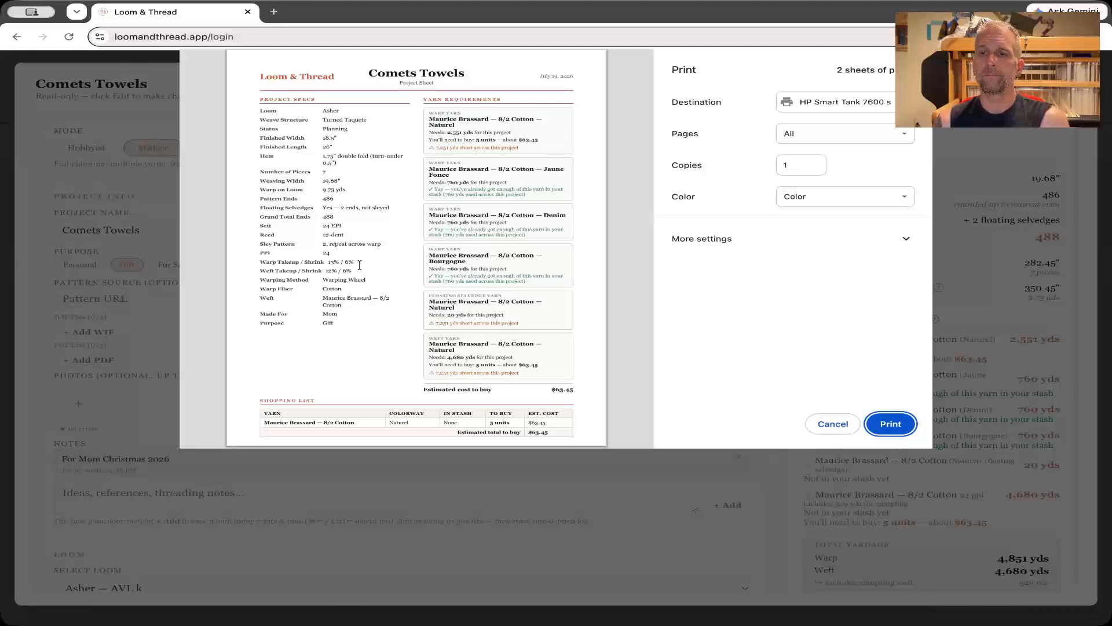
{"action": "left_click", "coordinate": [833, 424]}
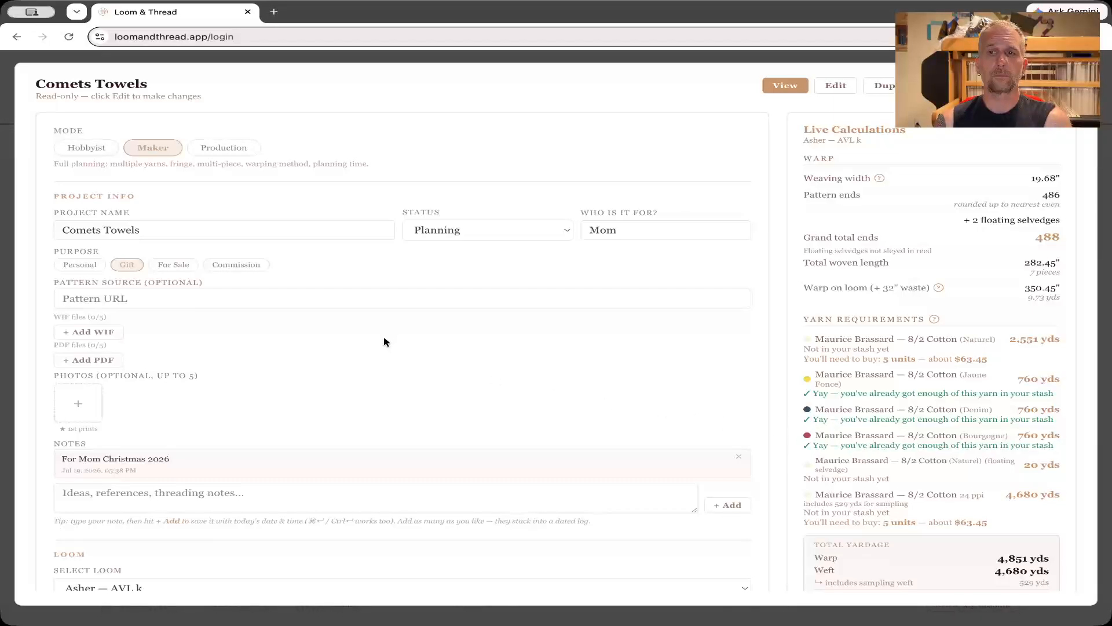
{"action": "left_click", "coordinate": [1055, 85]}
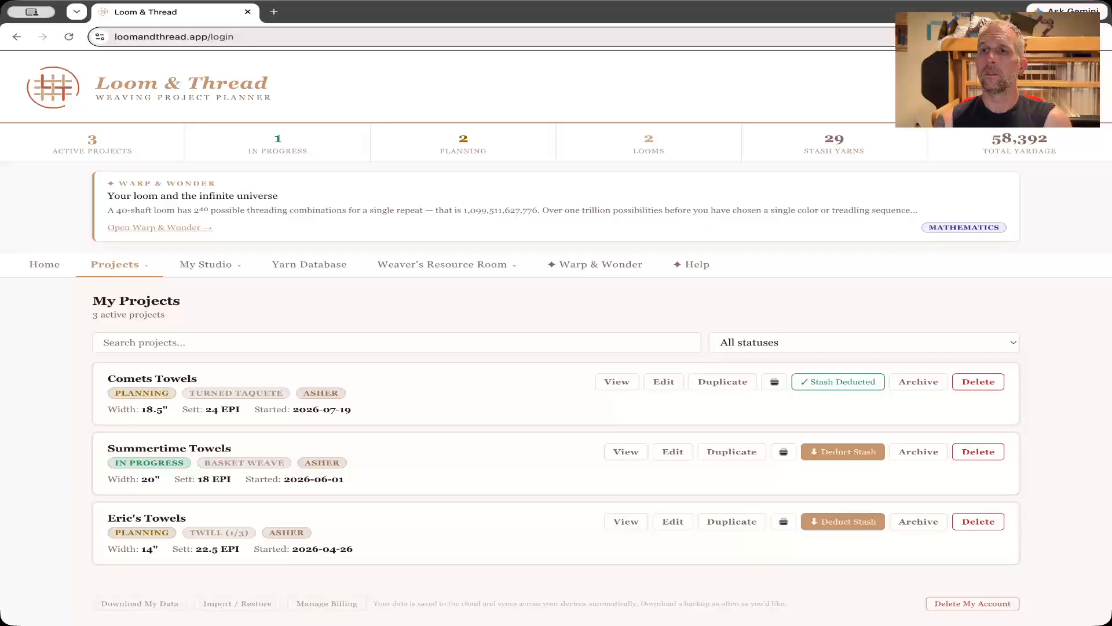
Open the Yarn Database and browse the verified yarns listed by brand.
{"action": "scroll", "coordinate": [344, 116], "scroll_direction": "down", "scroll_amount": 1}
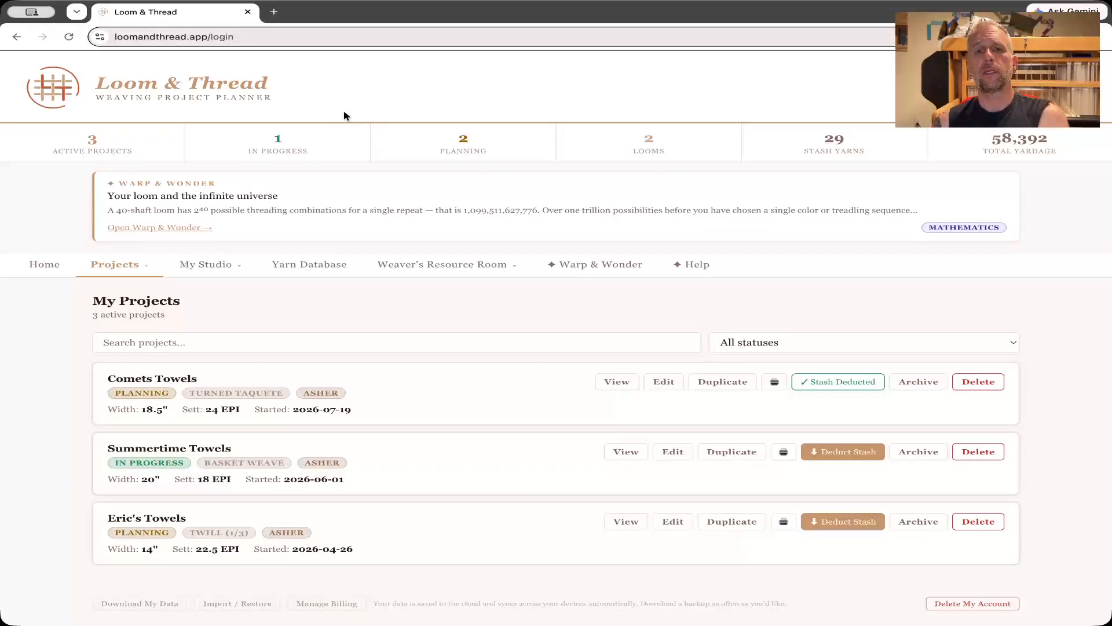
{"action": "mouse_move", "coordinate": [181, 263]}
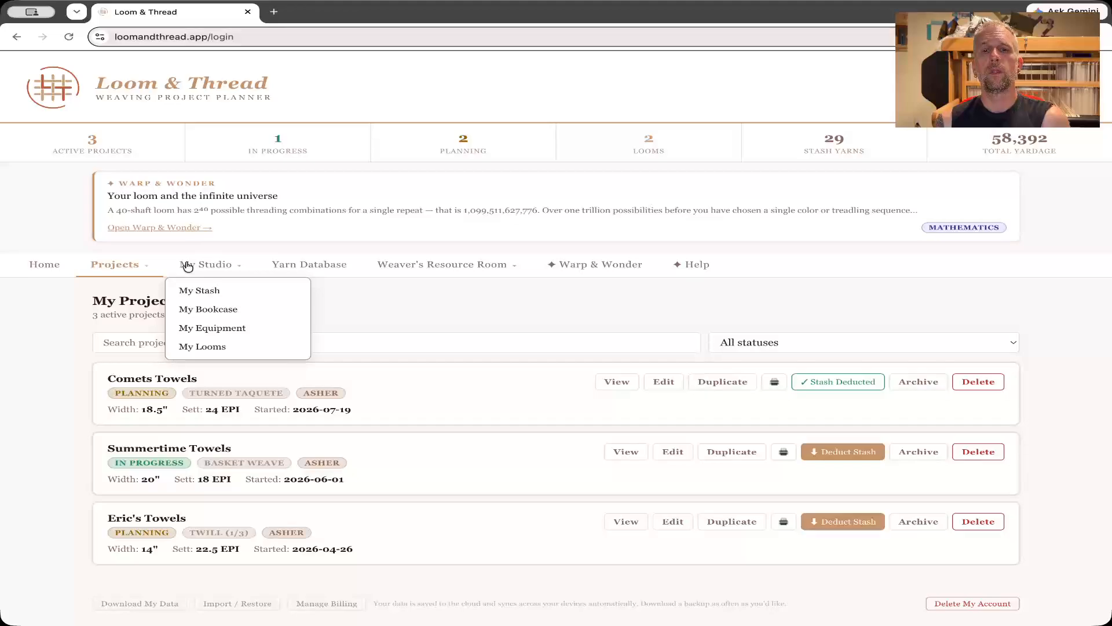
{"action": "left_click", "coordinate": [296, 264]}
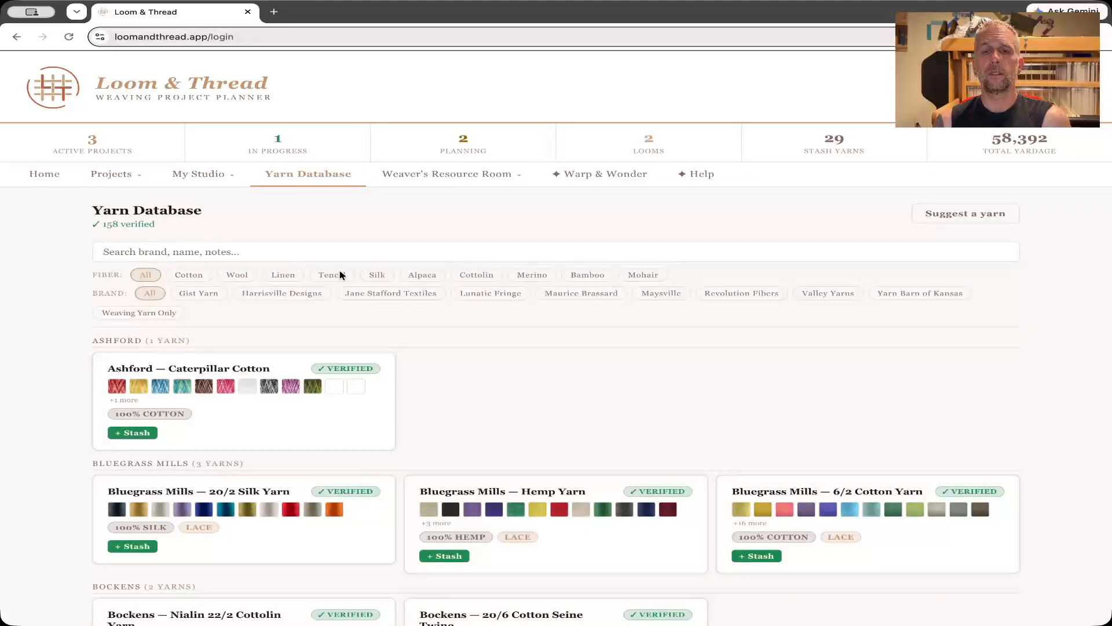
{"action": "scroll", "coordinate": [567, 332], "scroll_direction": "down", "scroll_amount": 6}
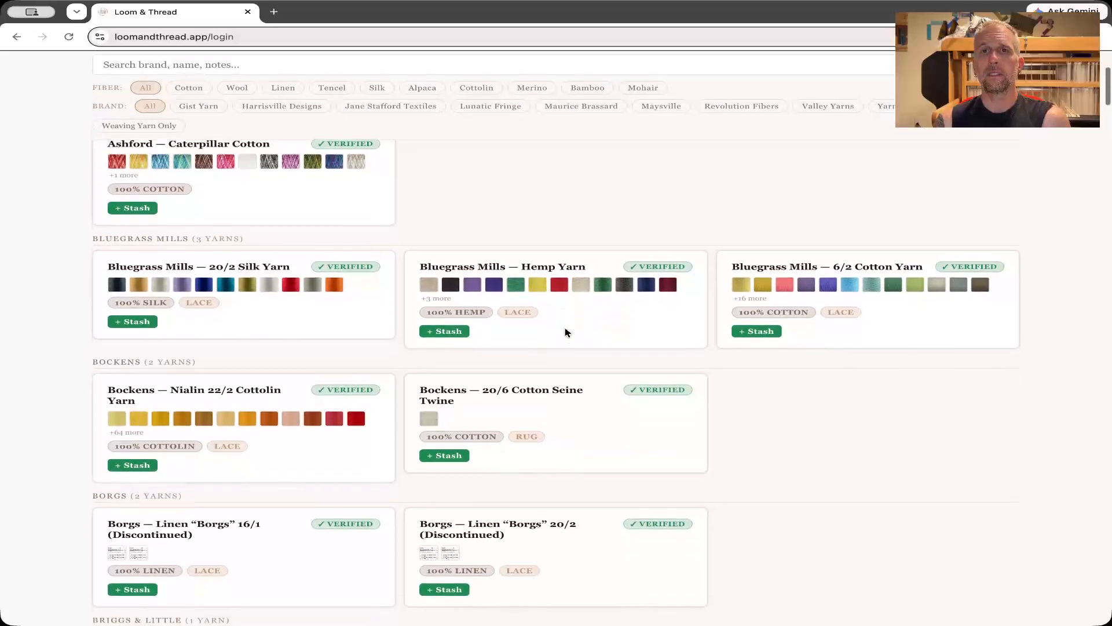
{"action": "scroll", "coordinate": [567, 333], "scroll_direction": "up", "scroll_amount": 6}
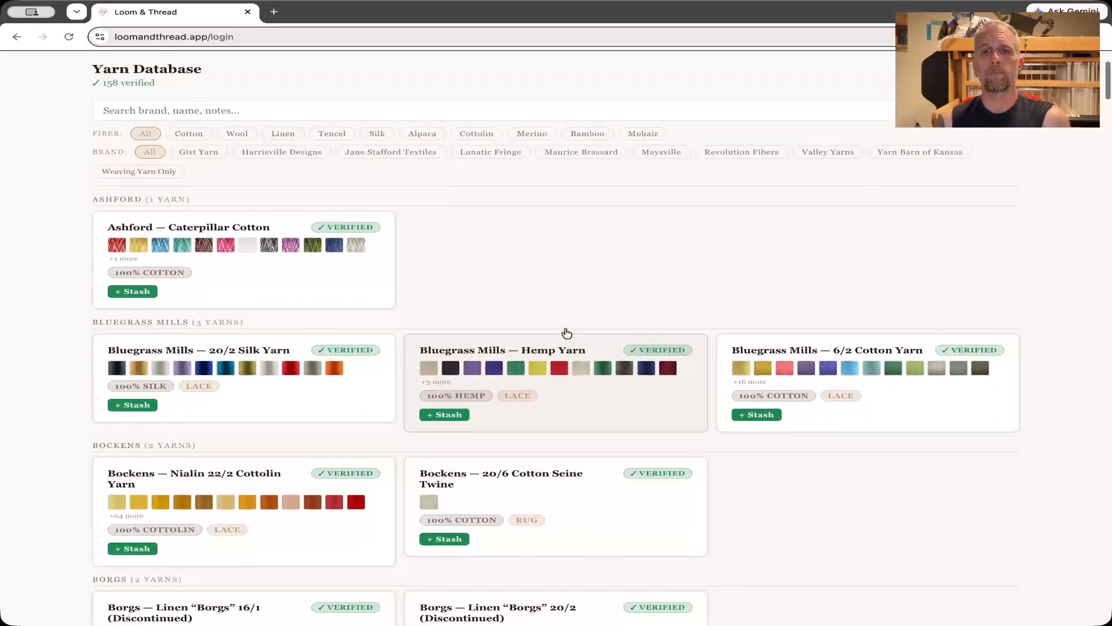
Check the sections of the Weaver's Resource Room and bring up the Help search, closing it without a query.
{"action": "mouse_move", "coordinate": [423, 178]}
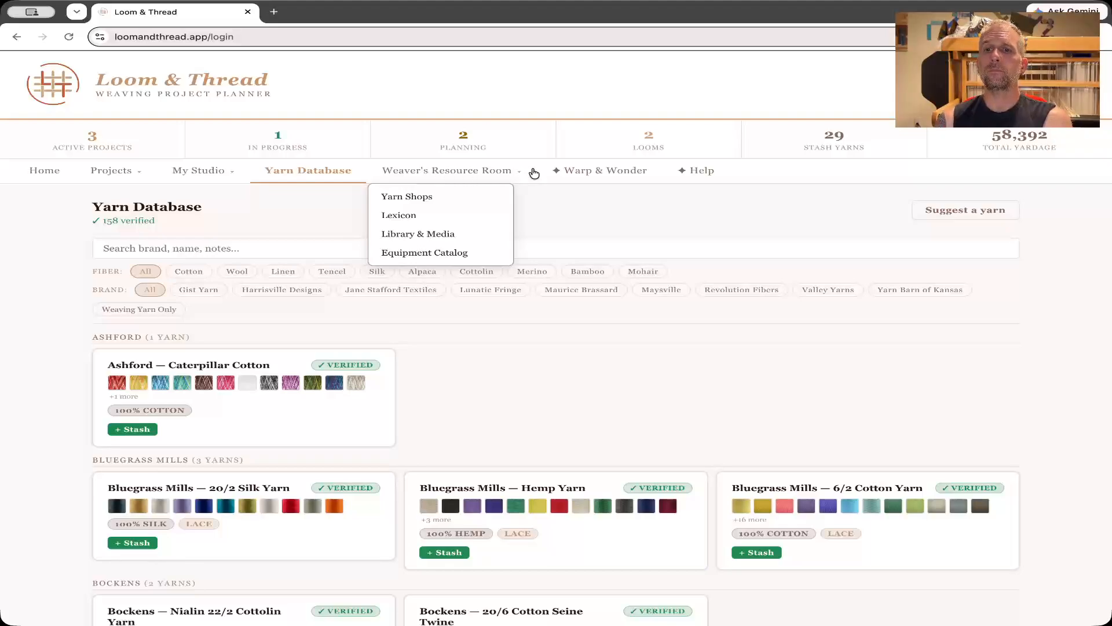
{"action": "left_click", "coordinate": [699, 176]}
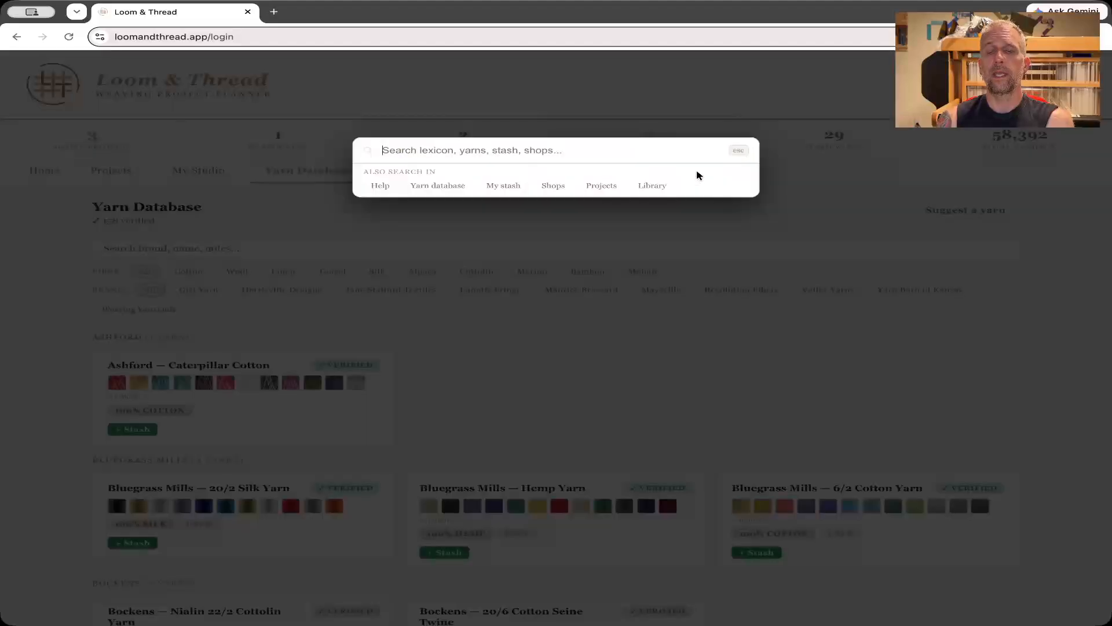
{"action": "left_click", "coordinate": [735, 272]}
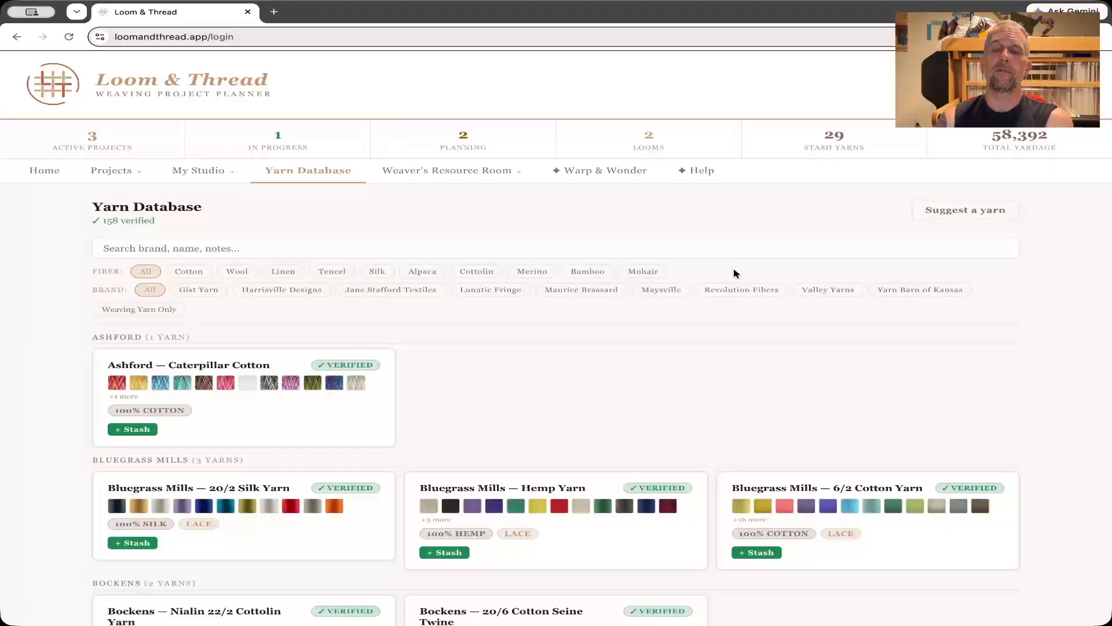